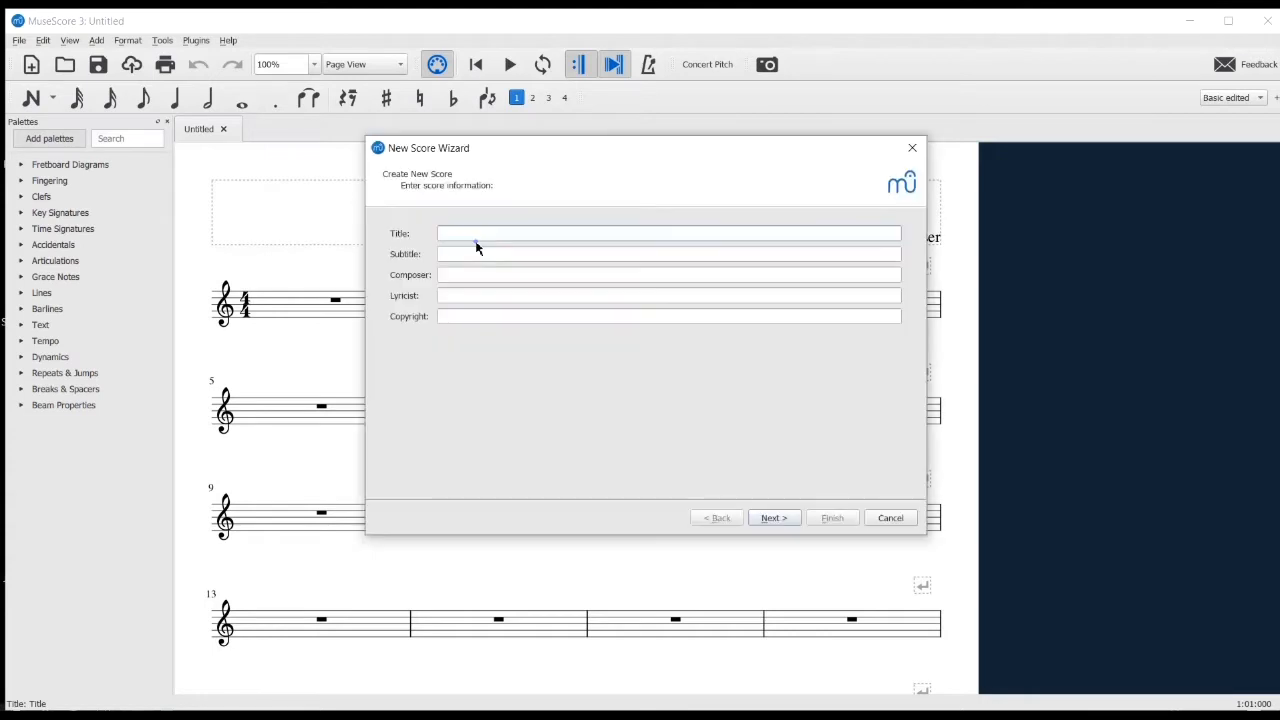
Title the new score "Happy Birthday" and enter Mildred and Patty Hill as the composer
type("Happy Birthday")
left_click(482, 276)
type("Mildred and Patty Hill")
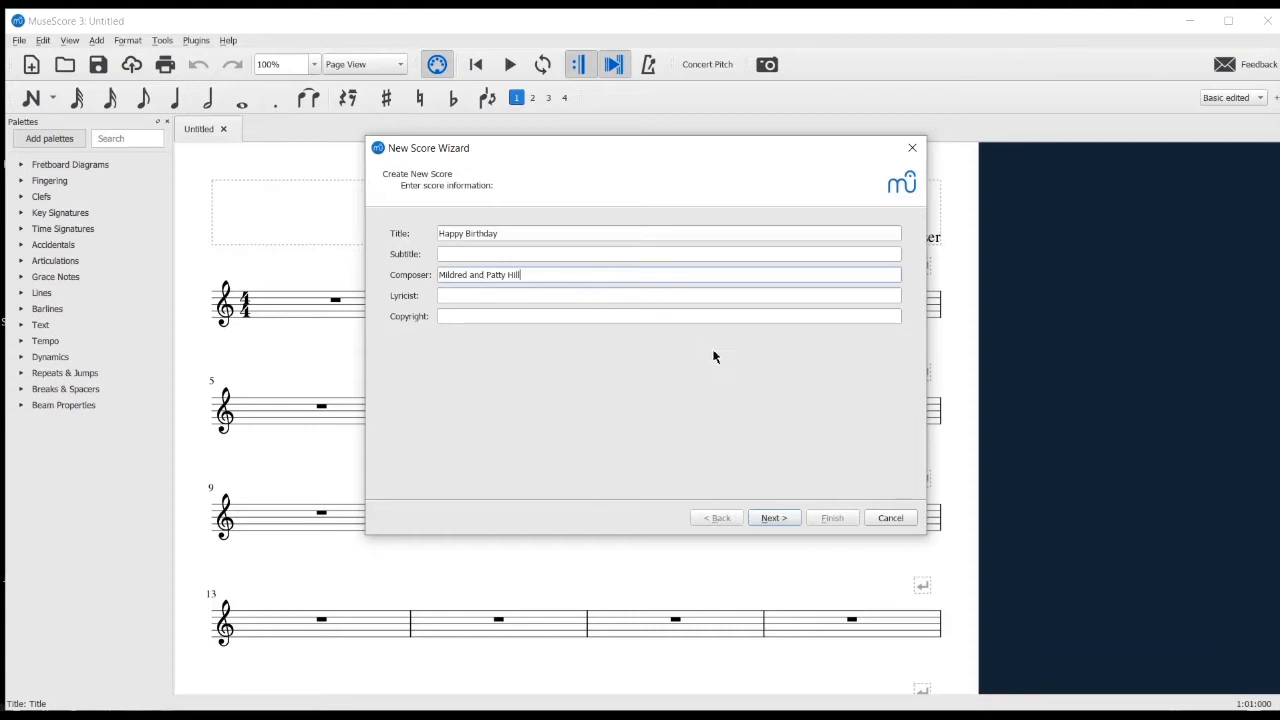
left_click(772, 518)
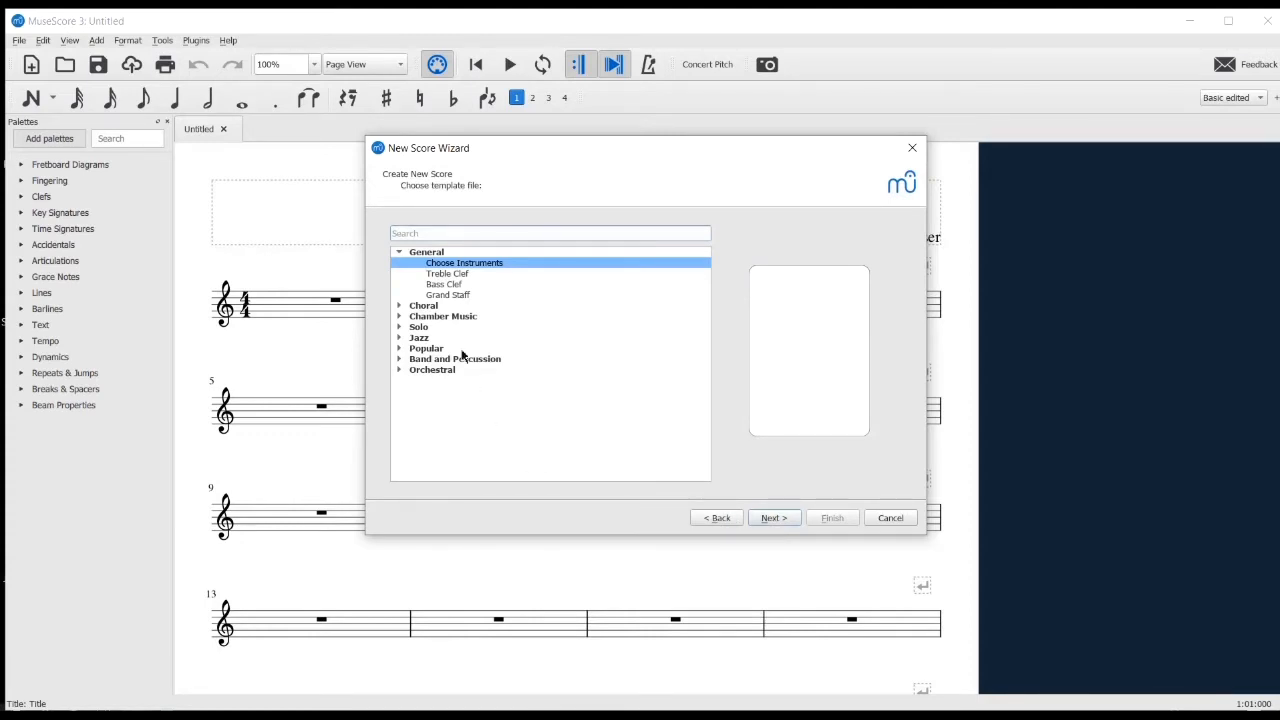
Choose the Grand Staff template and the one-sharp key signature for the new score
left_click(456, 296)
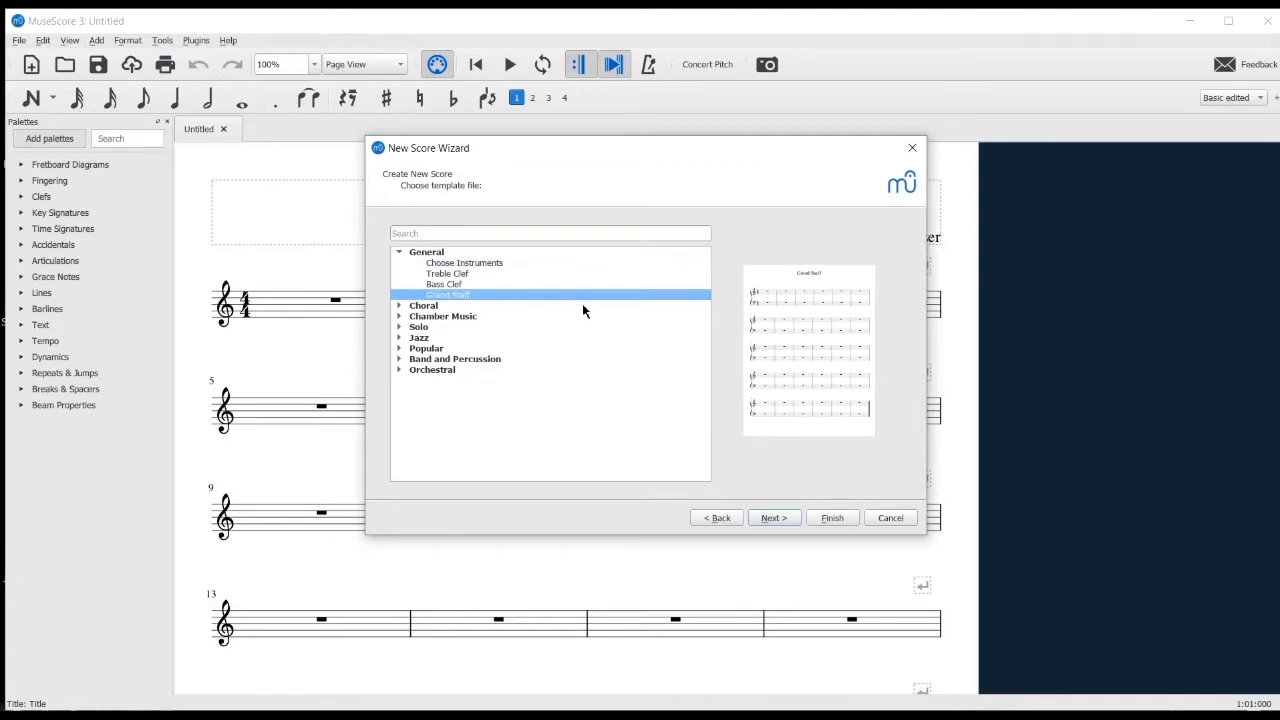
left_click(776, 518)
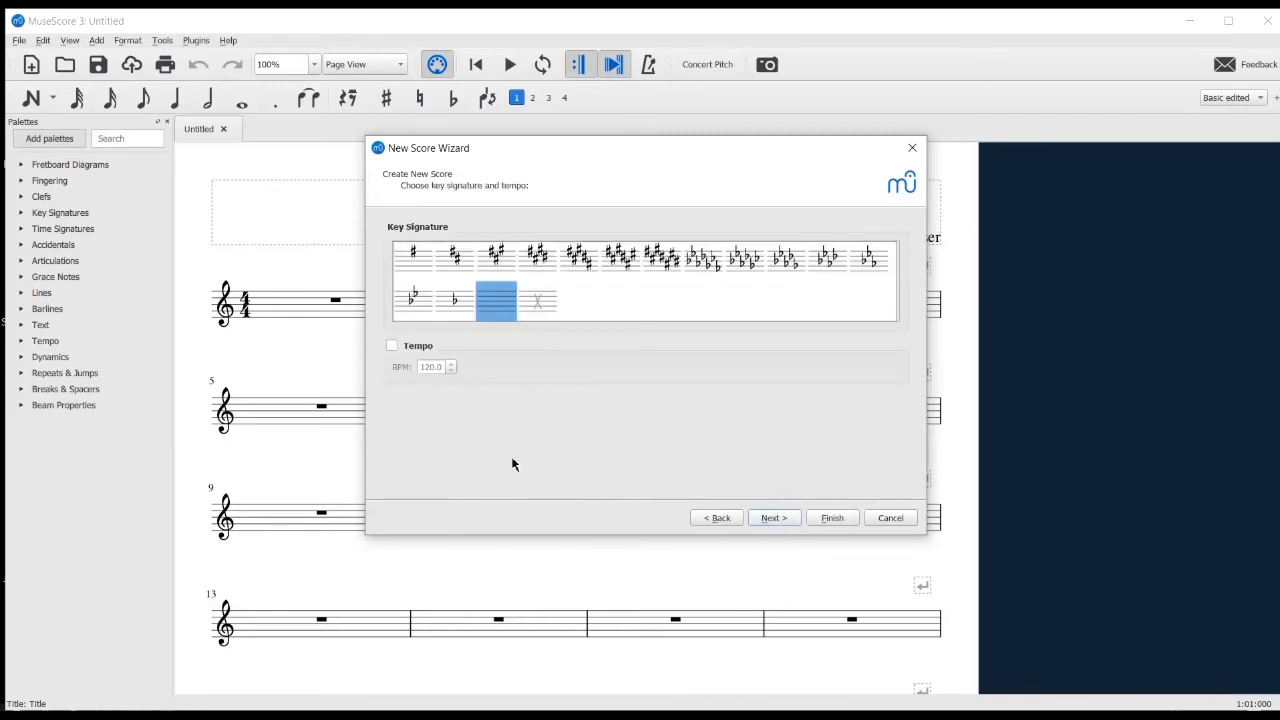
left_click(419, 262)
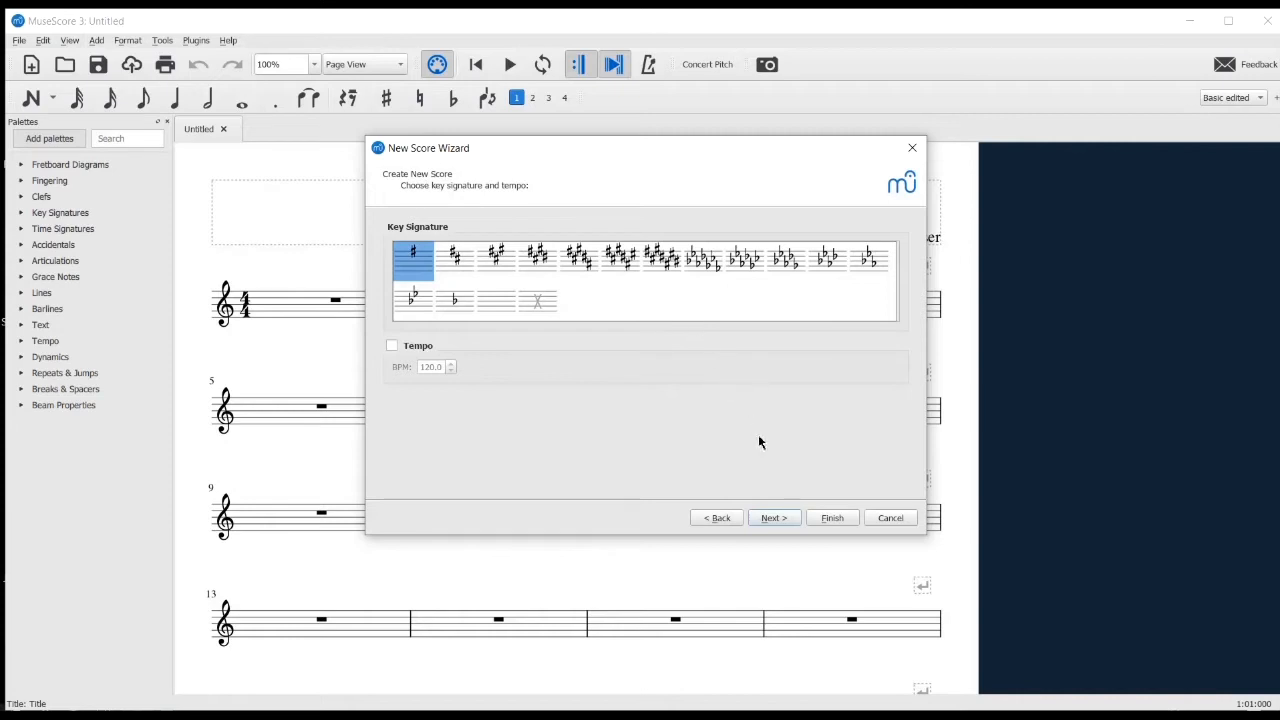
left_click(770, 522)
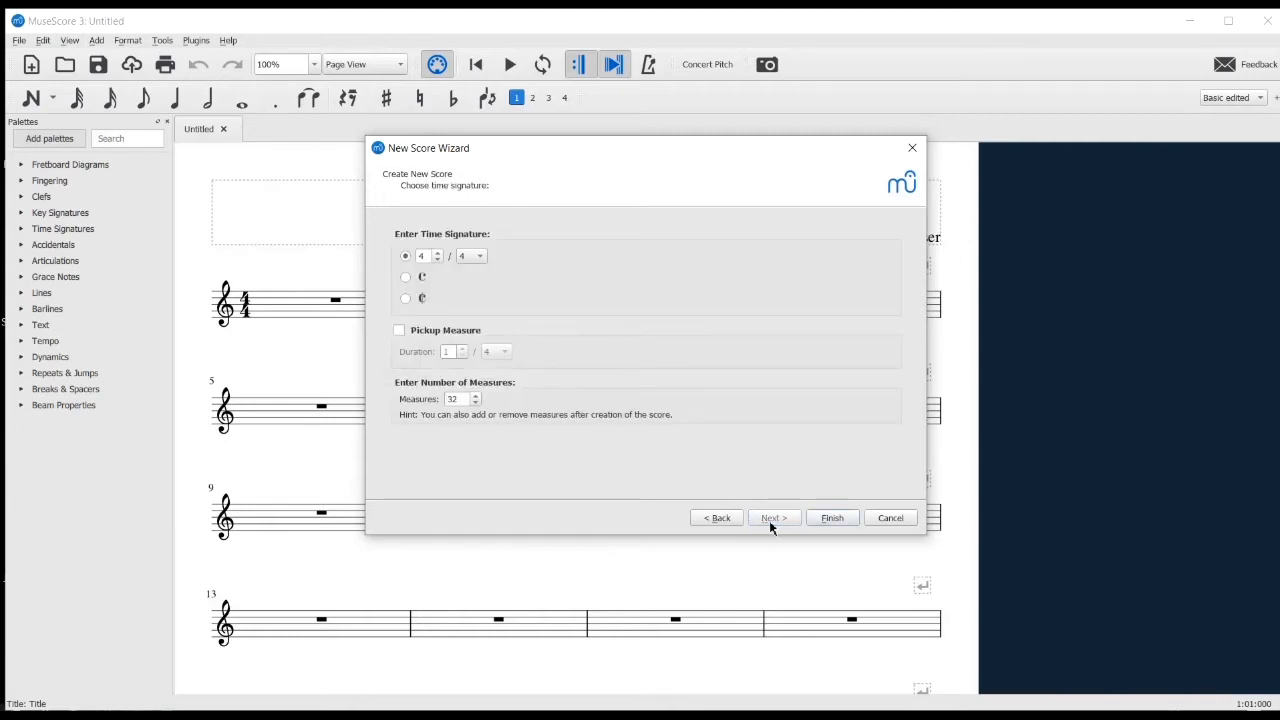
Create the score with a 3/4 time signature, a pickup measure and 8 measures
left_click(437, 262)
left_click(399, 331)
double_click(463, 399)
type("8")
left_click(843, 519)
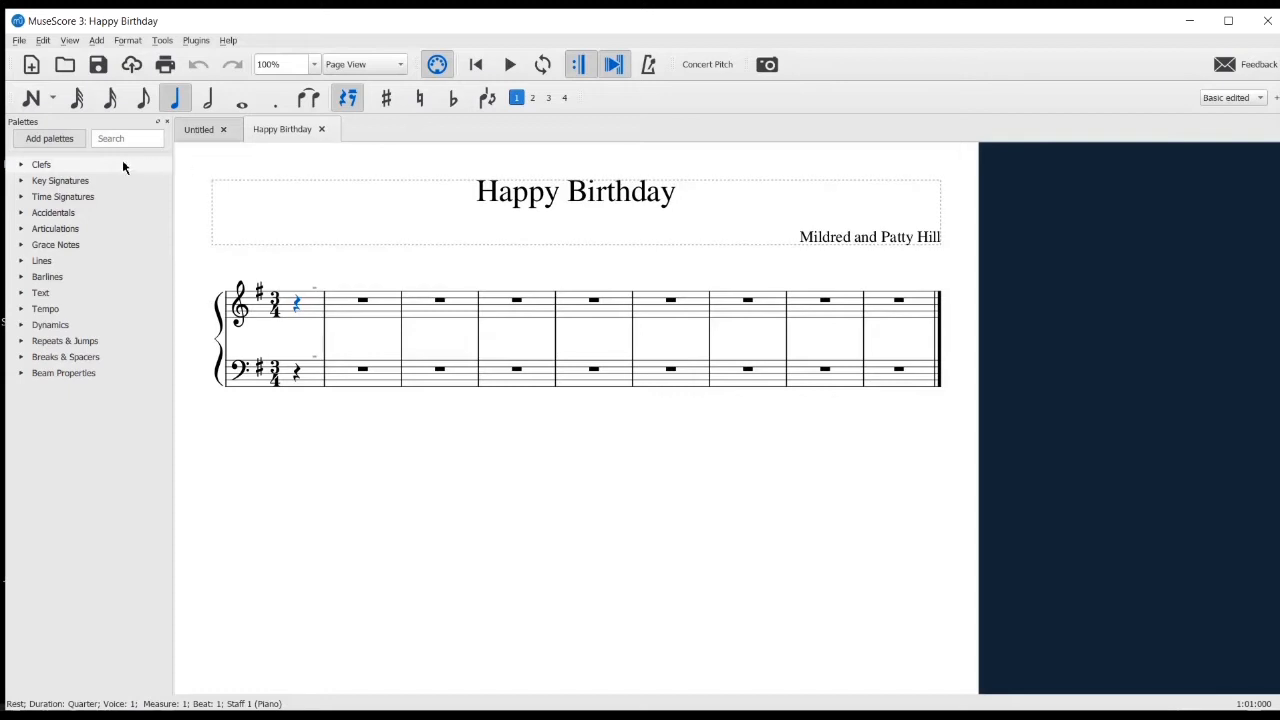
Start note input and enter two eighth-note D4s in the treble staff's pickup measure
left_click(33, 103)
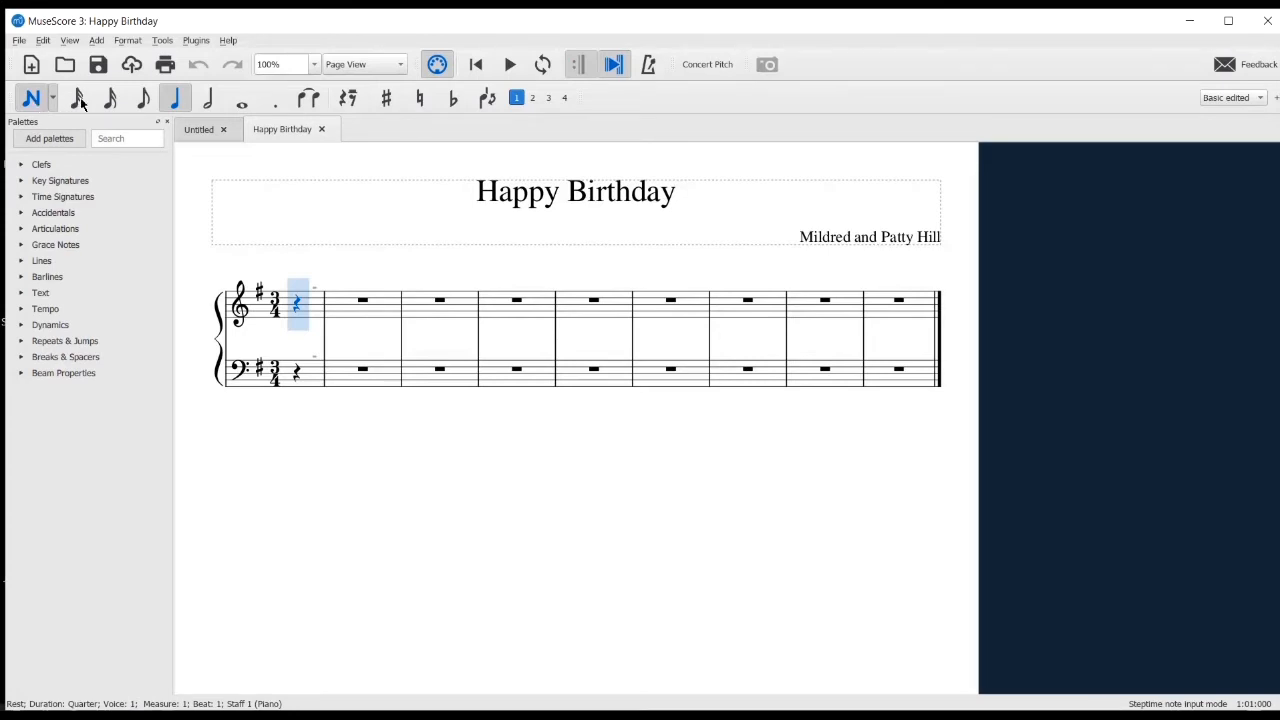
left_click(145, 98)
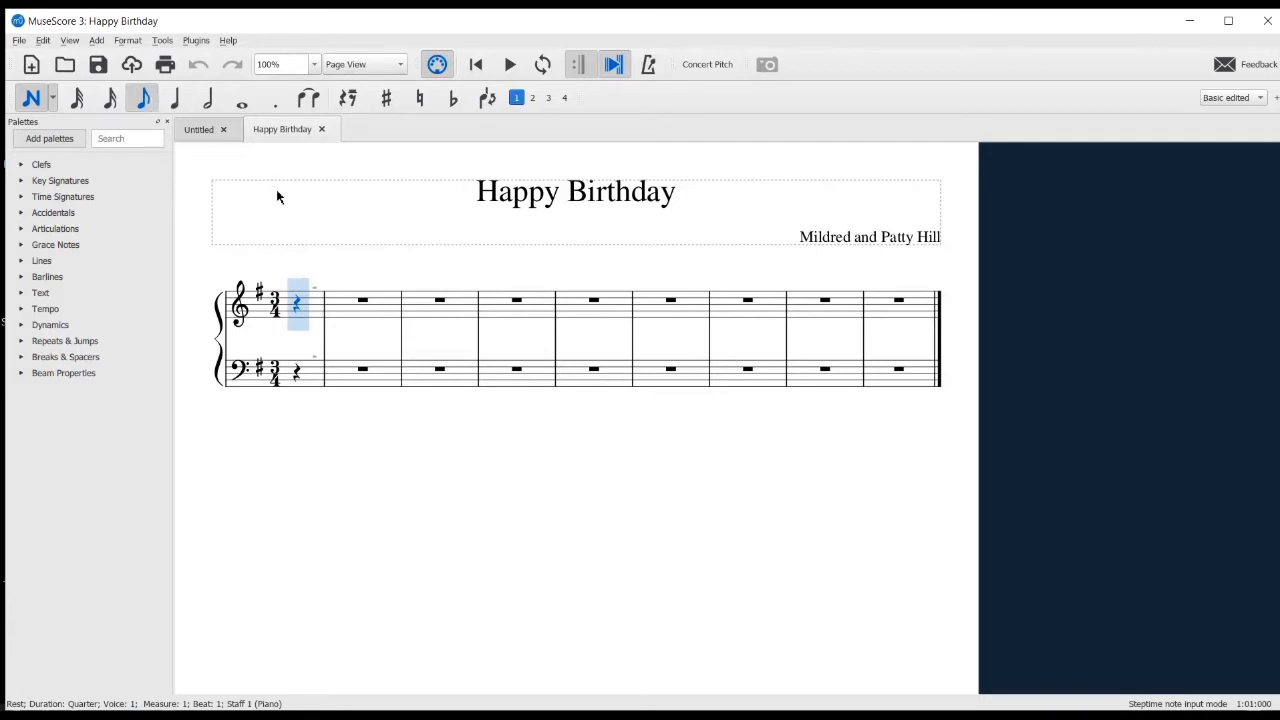
left_click(297, 324)
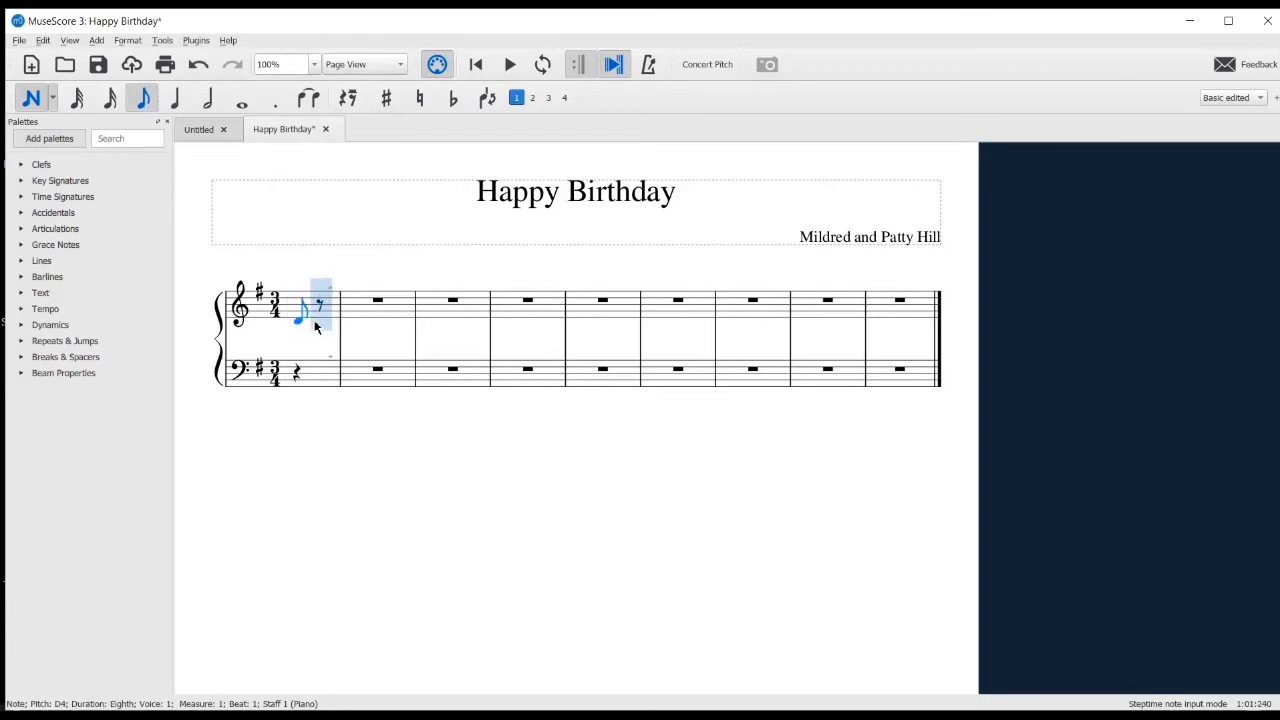
left_click(317, 322)
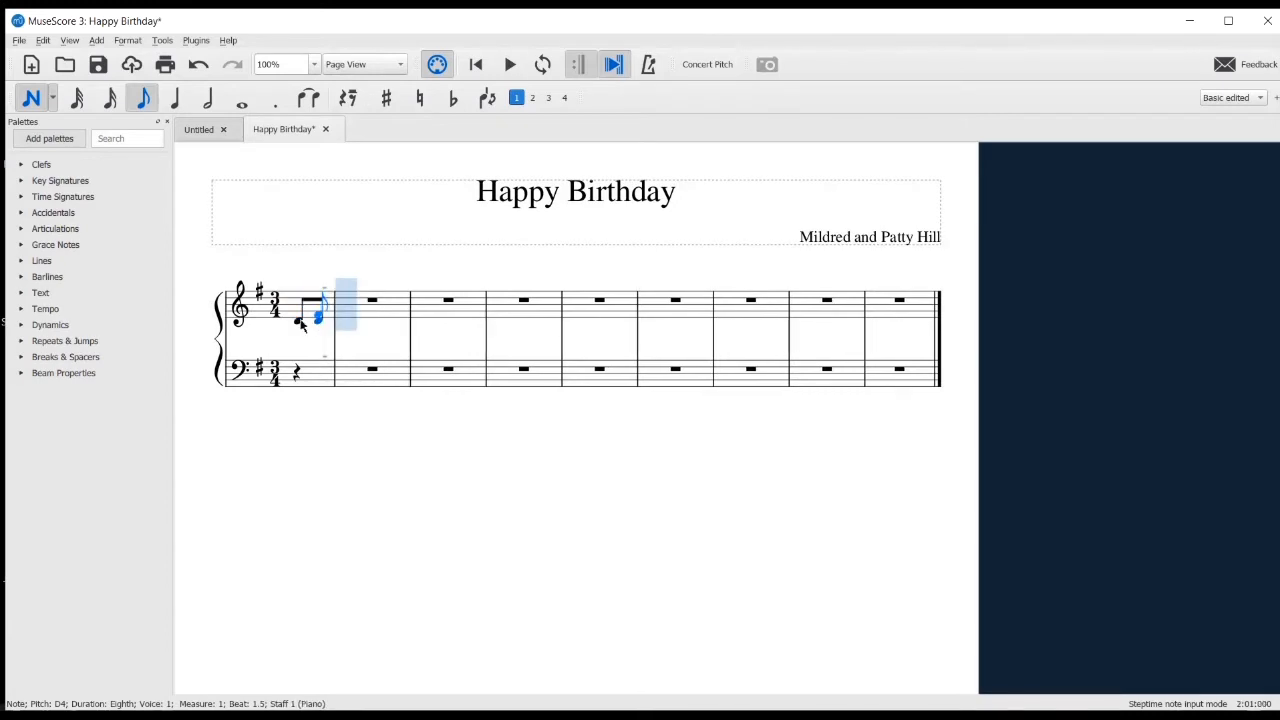
Enter quarter notes E4, D4 and G4 in measure 2 of the treble staff
left_click(176, 103)
left_click(348, 317)
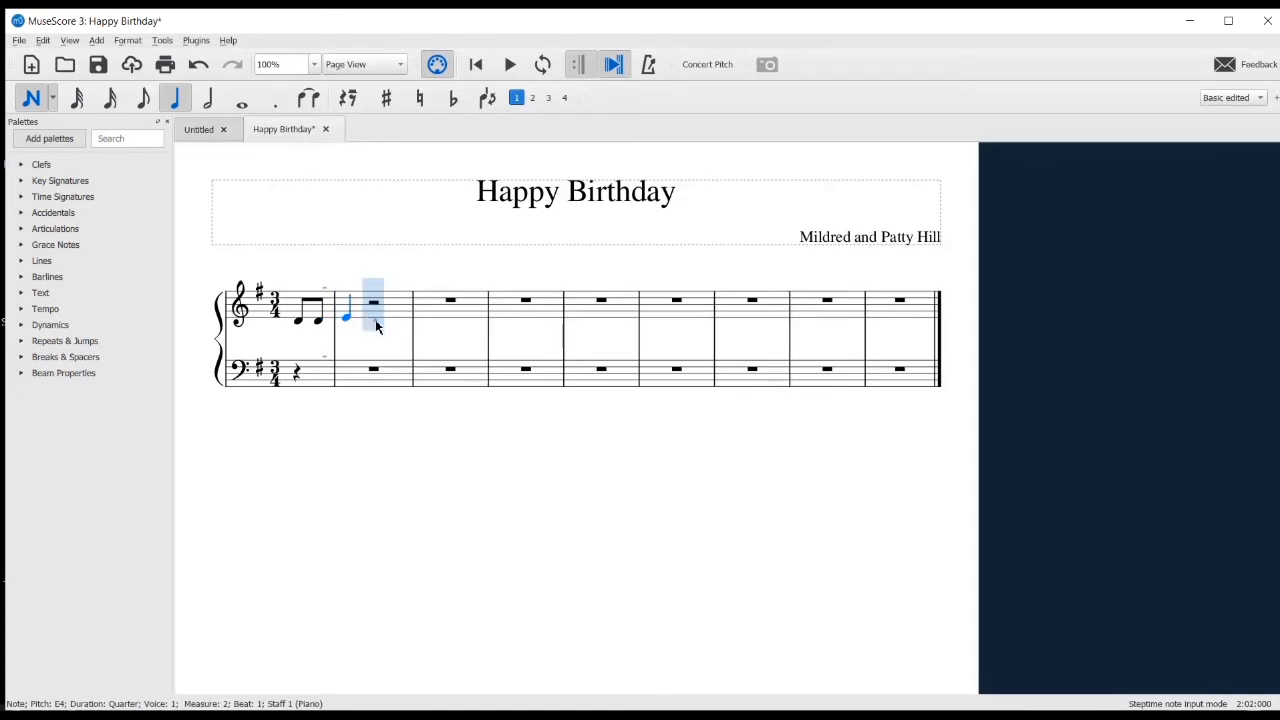
left_click(375, 323)
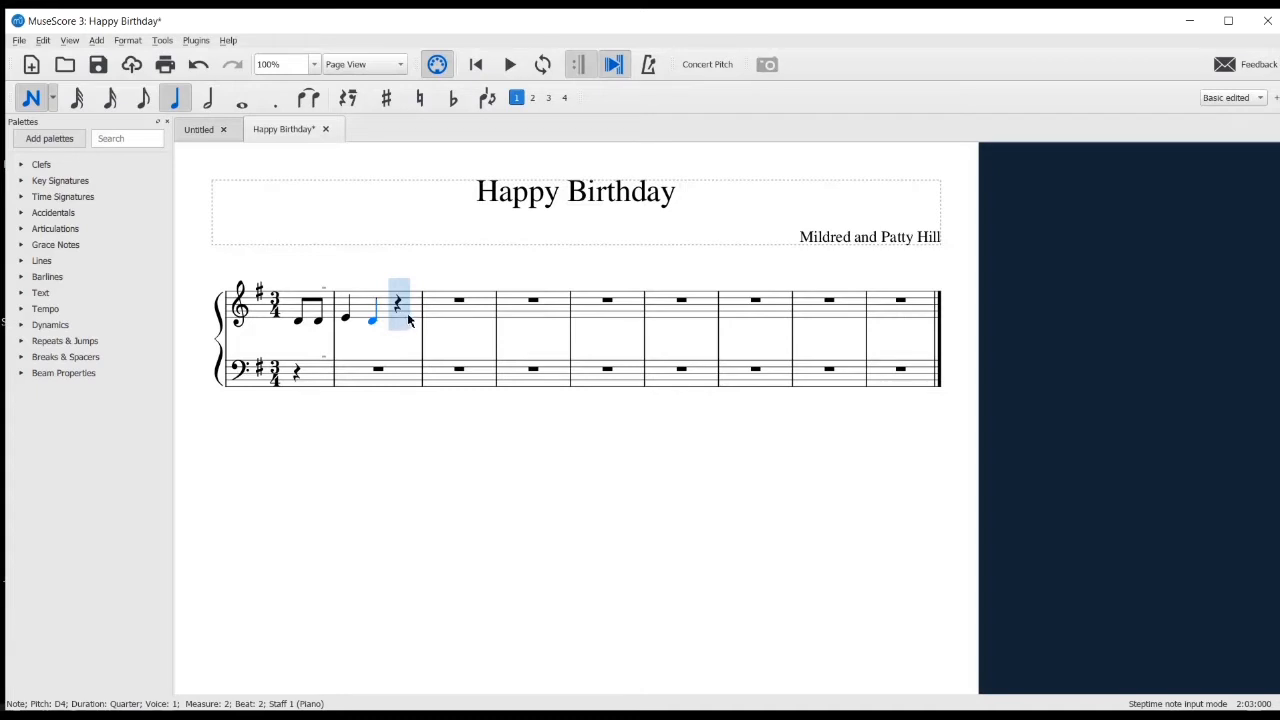
left_click(400, 310)
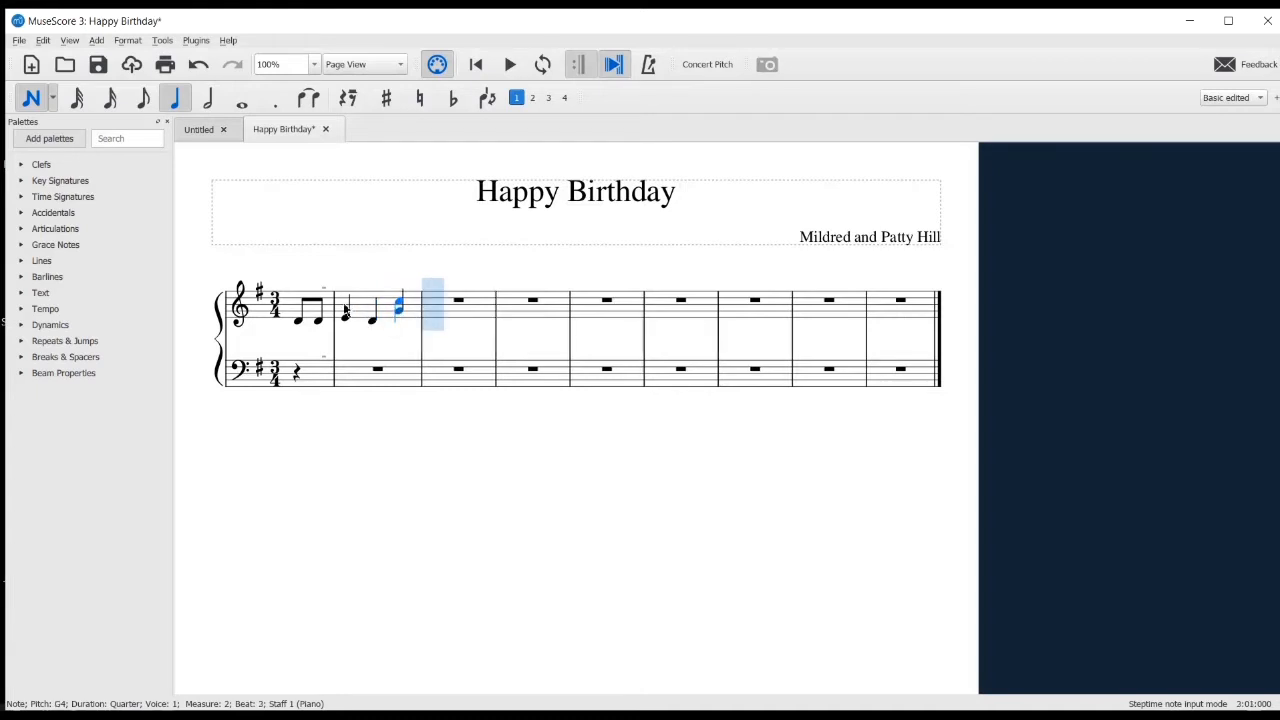
Fill measure 3 of the treble staff with a half-note F#4 and two eighth-note D4s
left_click(210, 99)
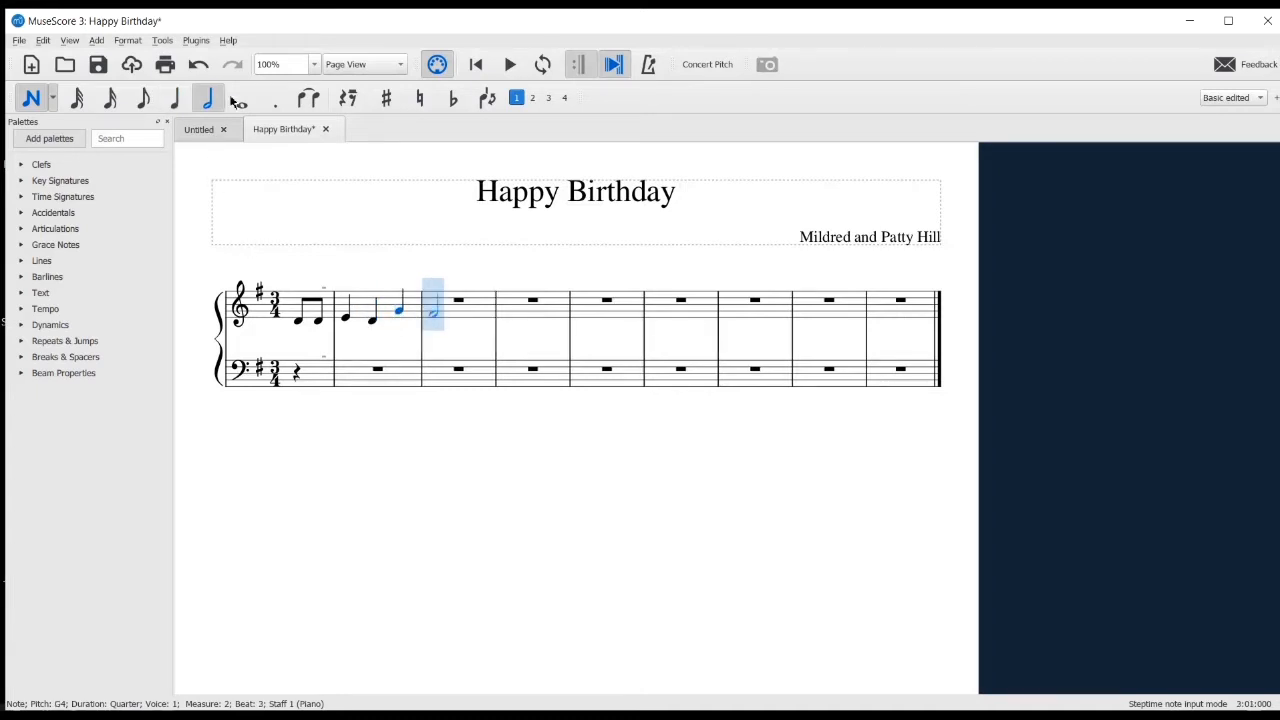
left_click(441, 312)
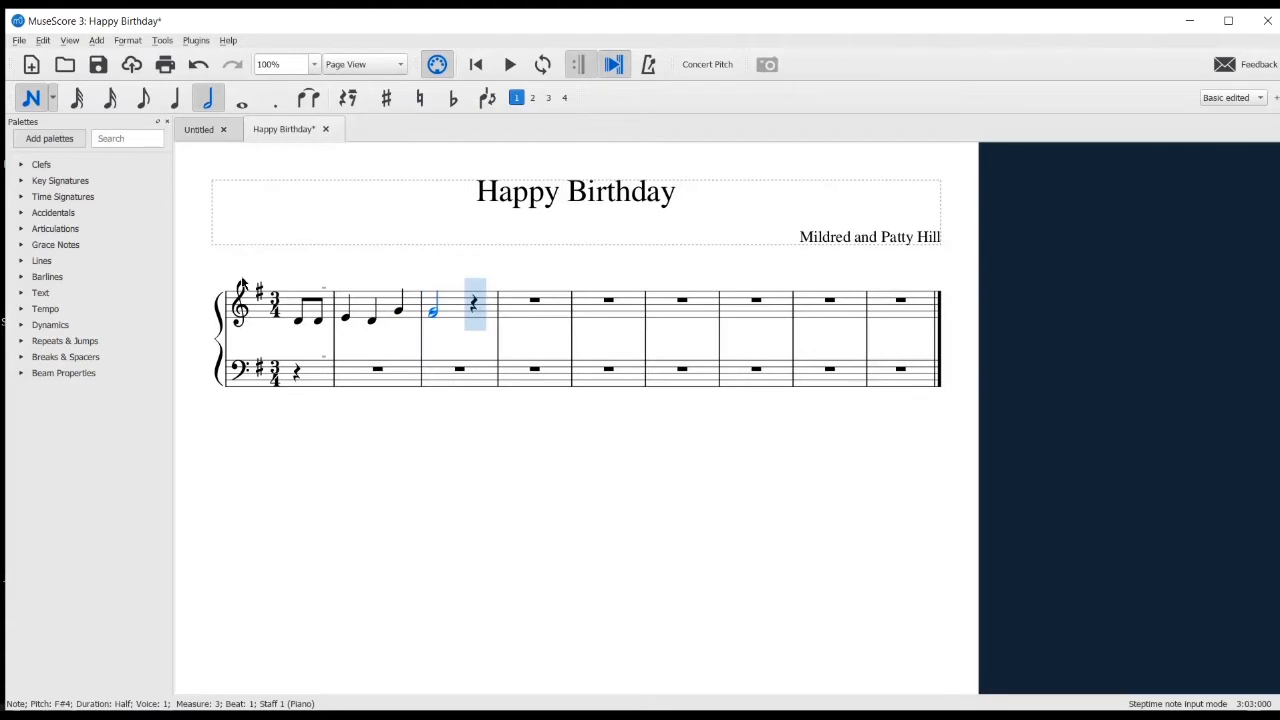
left_click(143, 97)
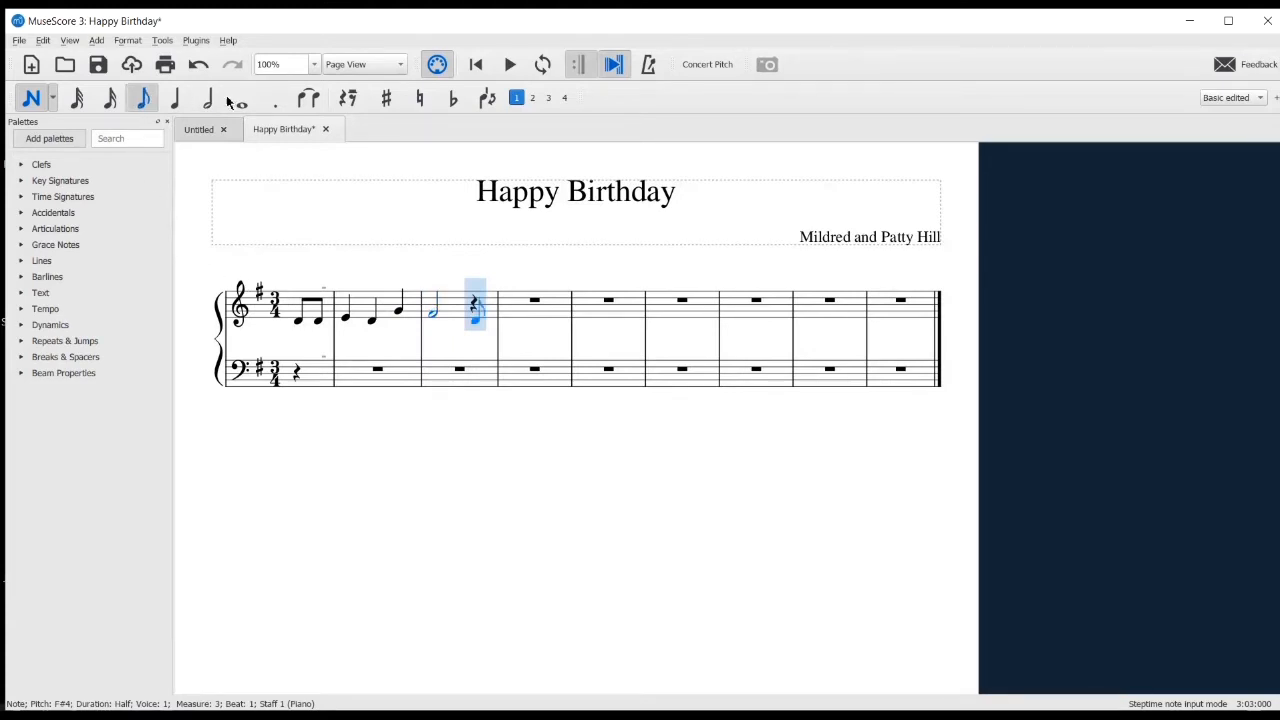
left_click(478, 322)
left_click(497, 324)
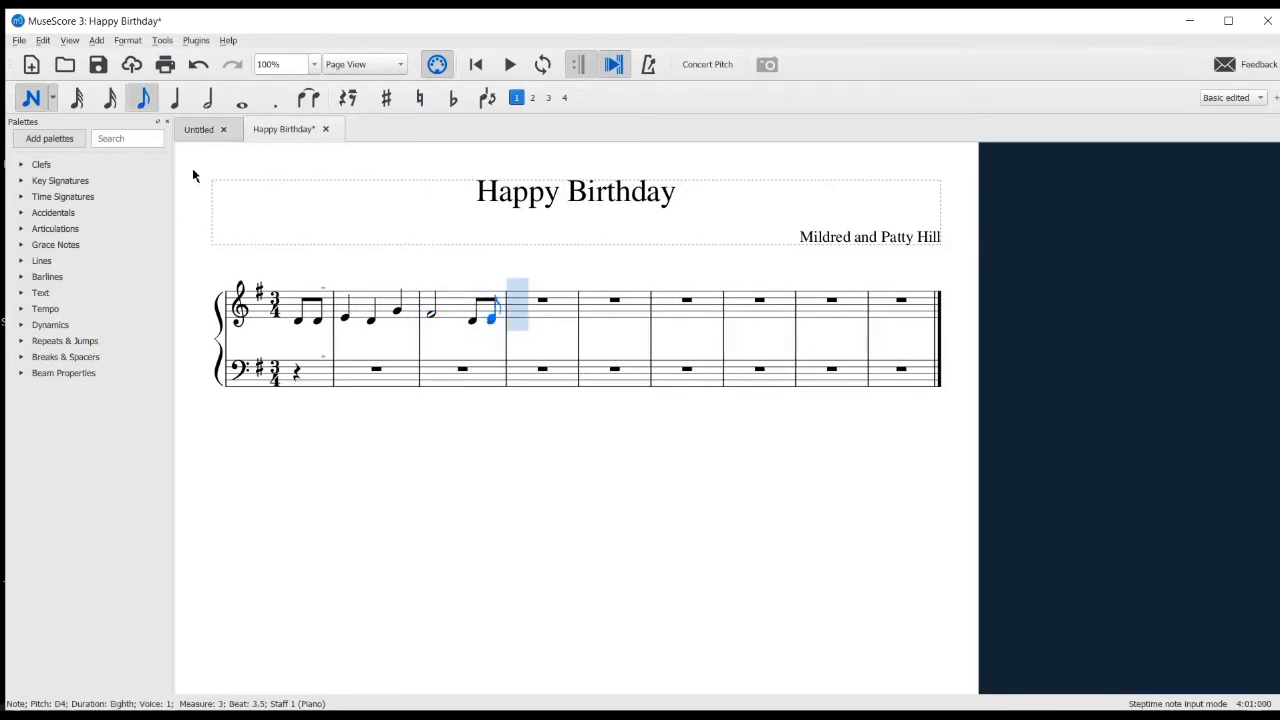
Enter quarter notes E4, D4 and A4 in measure 4 of the treble staff
left_click(177, 97)
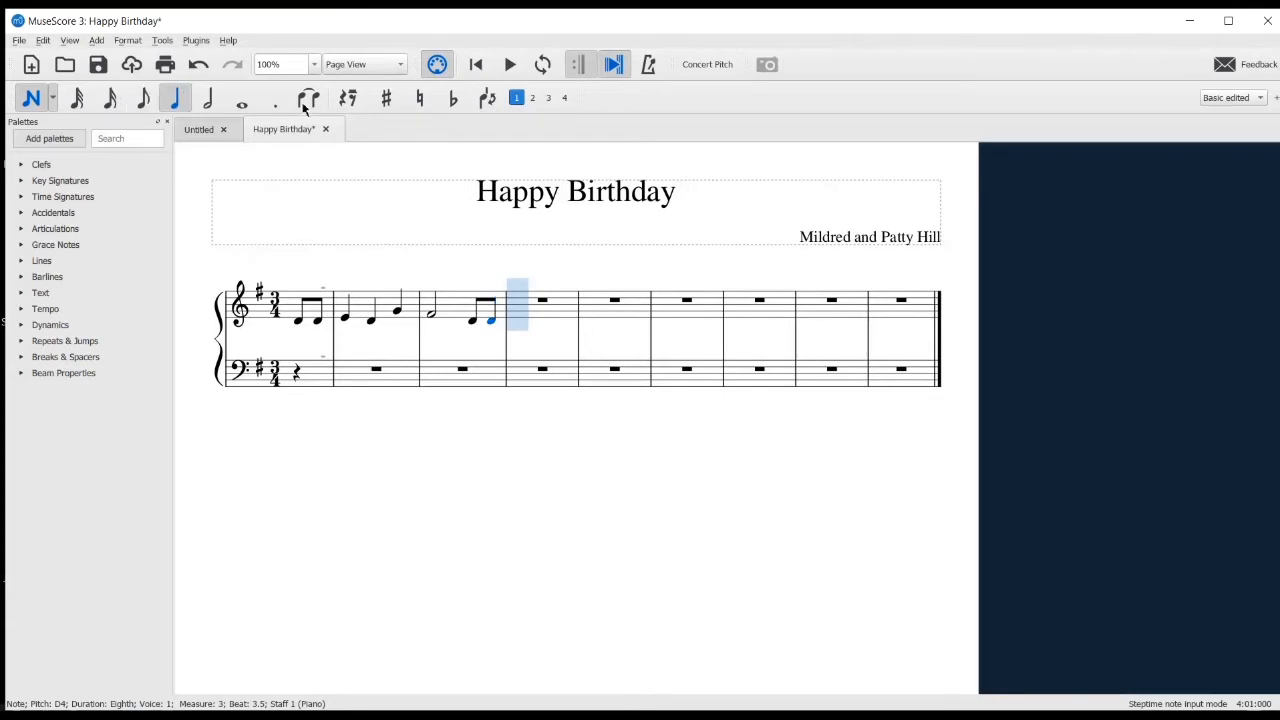
left_click(516, 318)
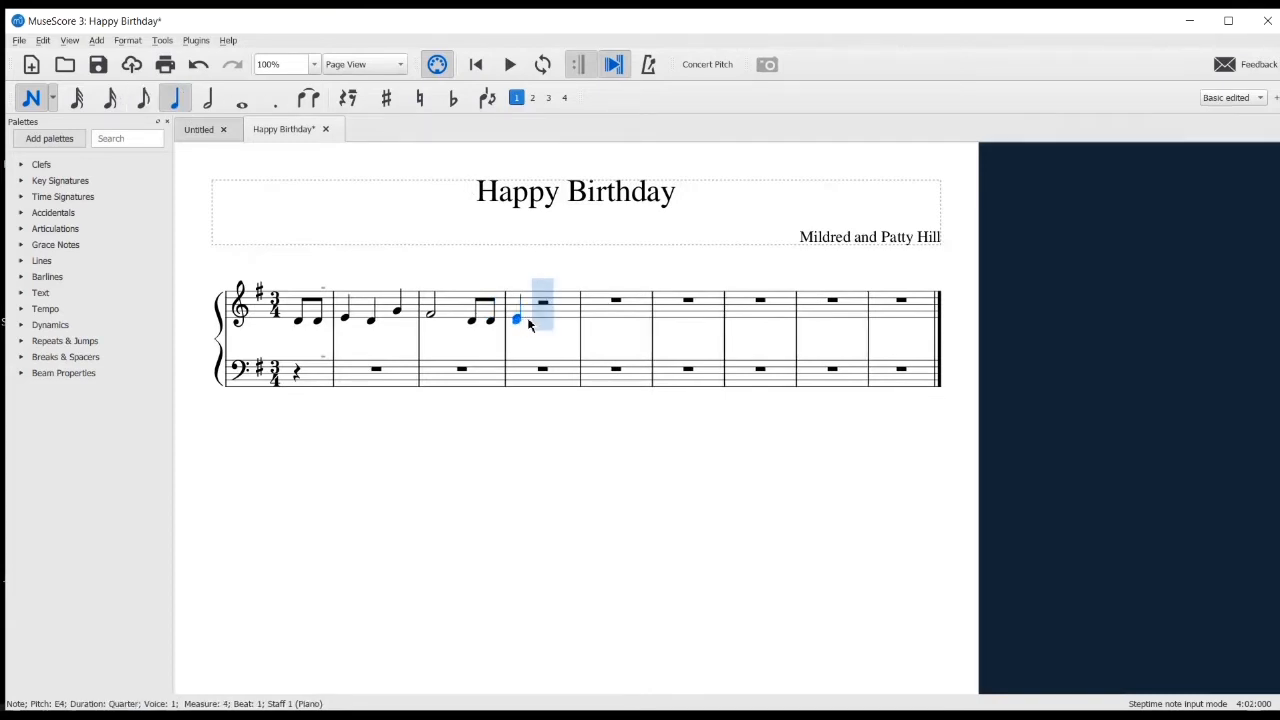
left_click(541, 324)
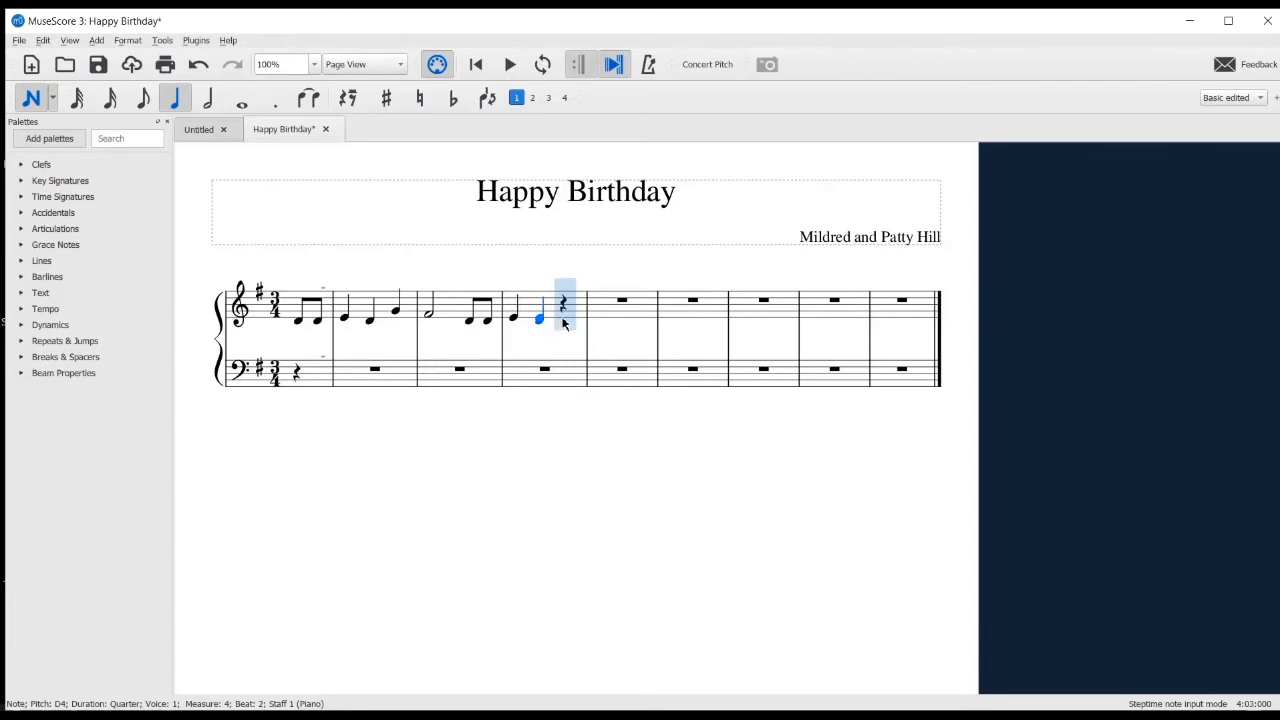
left_click(568, 310)
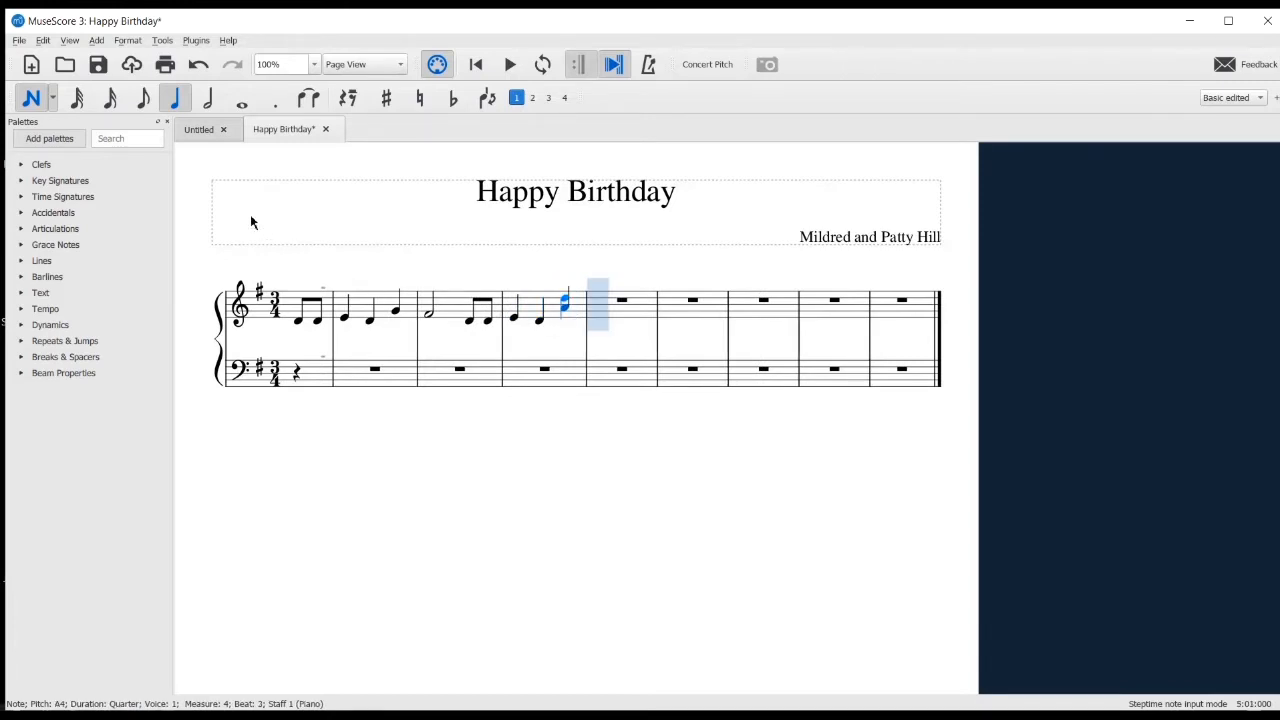
Fill measure 5 of the treble staff with a half-note G4 and two eighth-note D4s
left_click(210, 100)
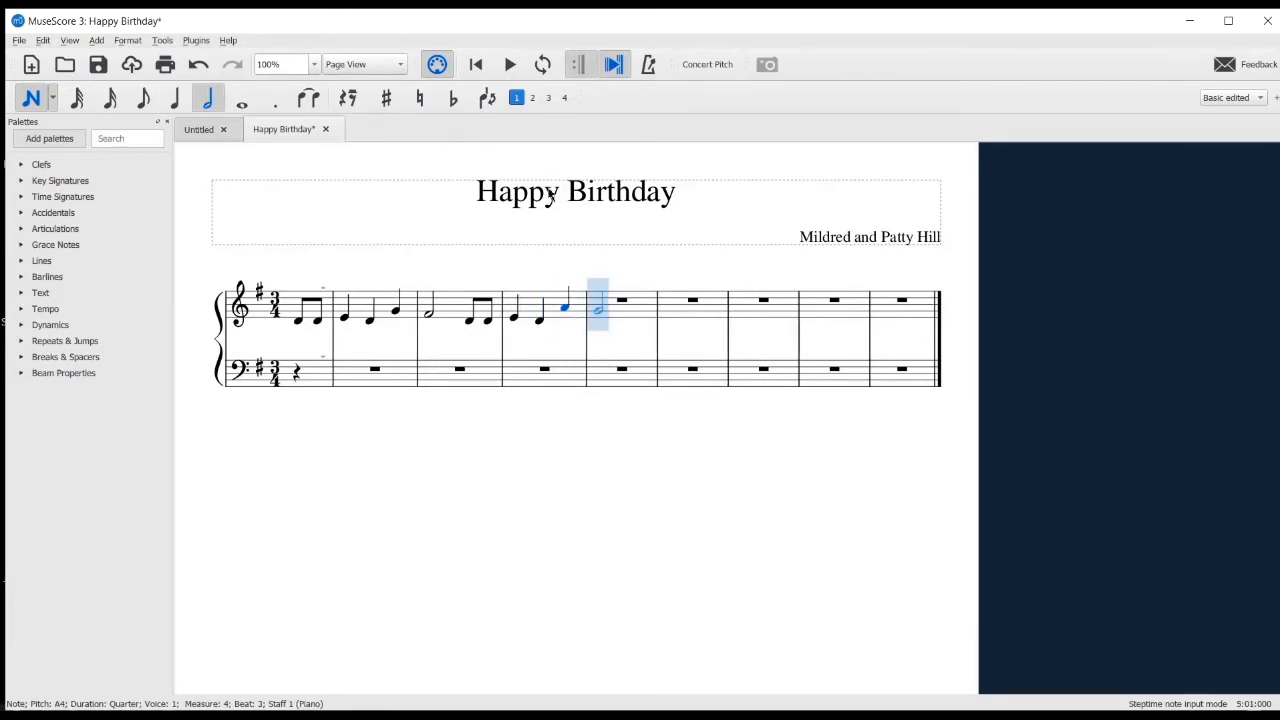
left_click(598, 315)
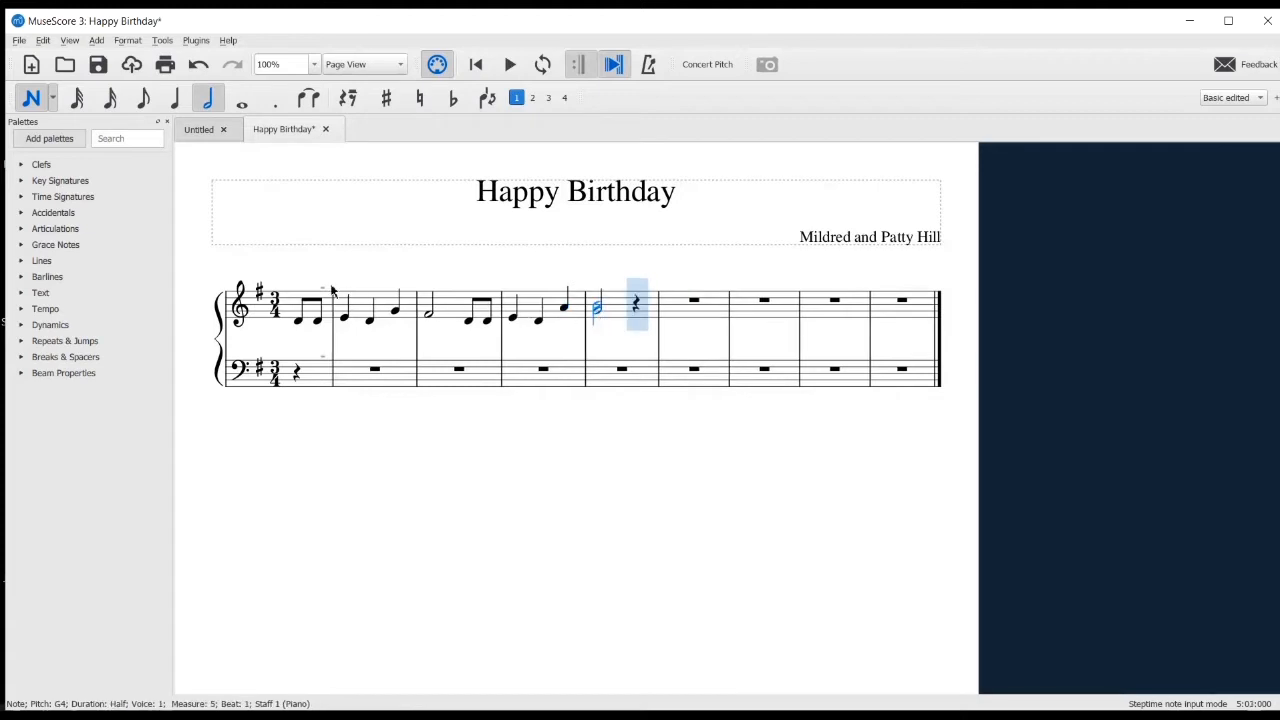
left_click(143, 100)
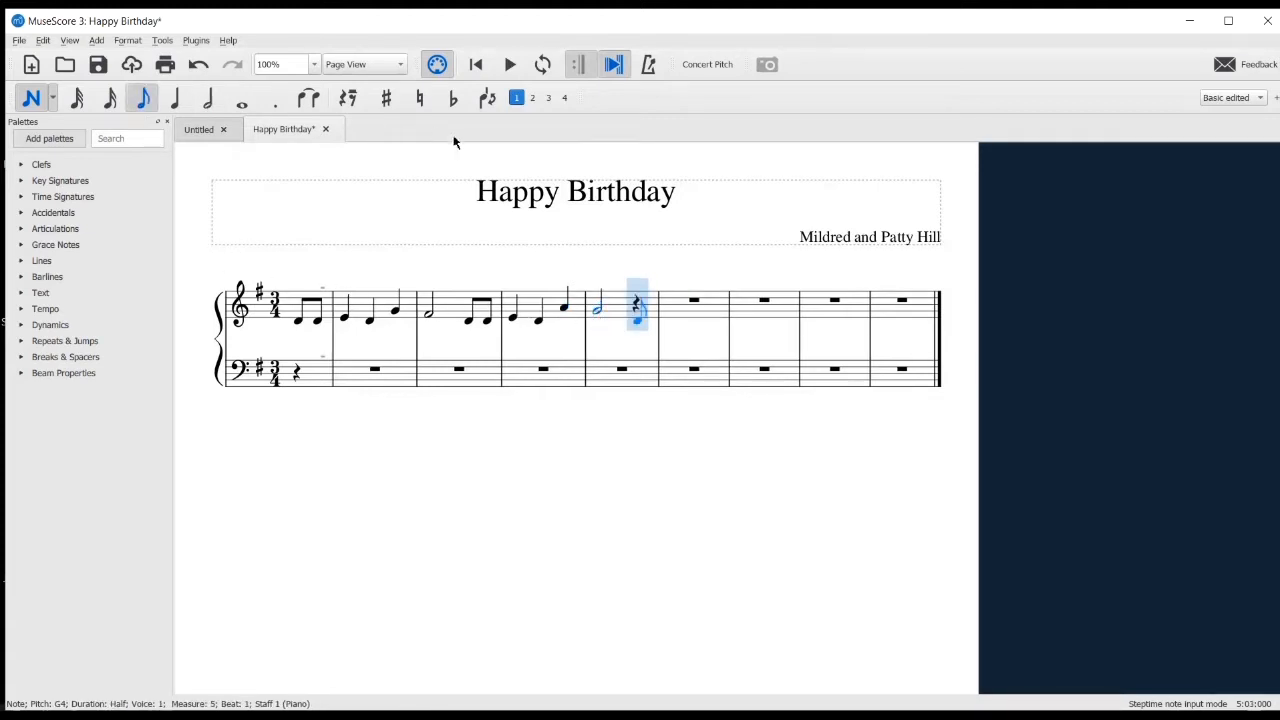
left_click(634, 321)
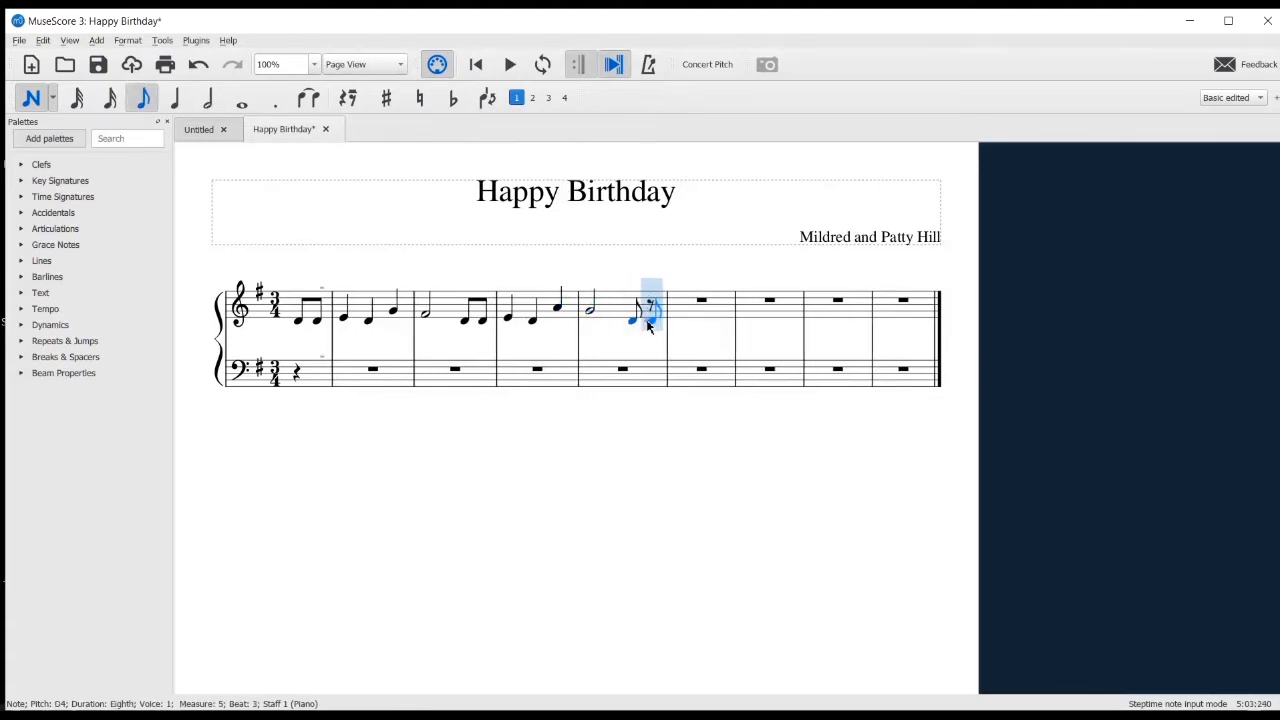
left_click(648, 321)
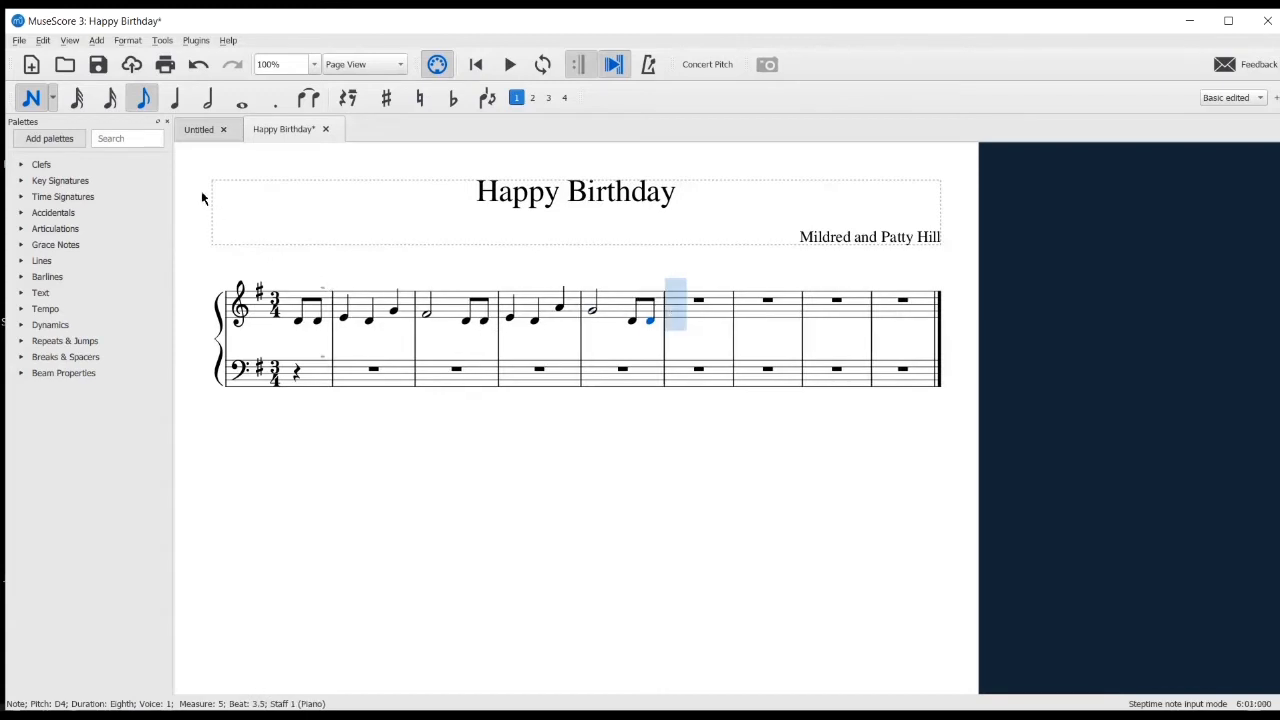
Enter quarter notes D5, B4 and G4 in measure 6 of the treble staff
left_click(175, 99)
left_click(689, 301)
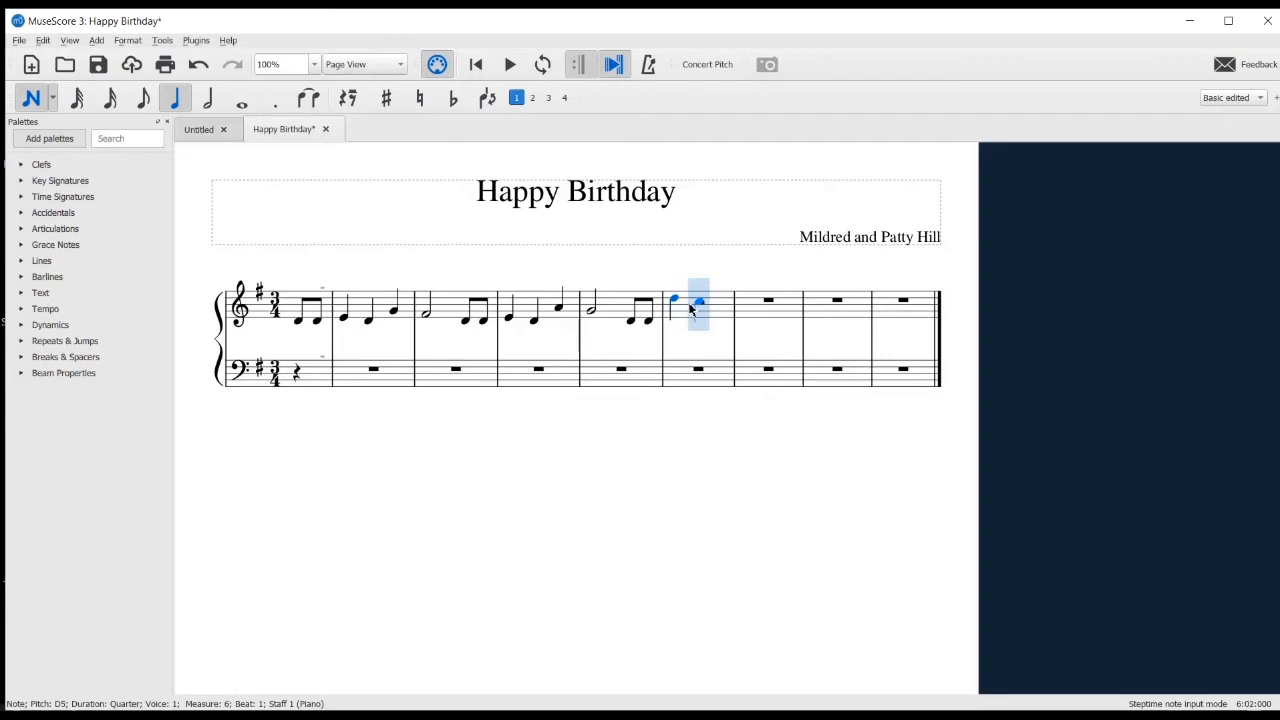
left_click(697, 308)
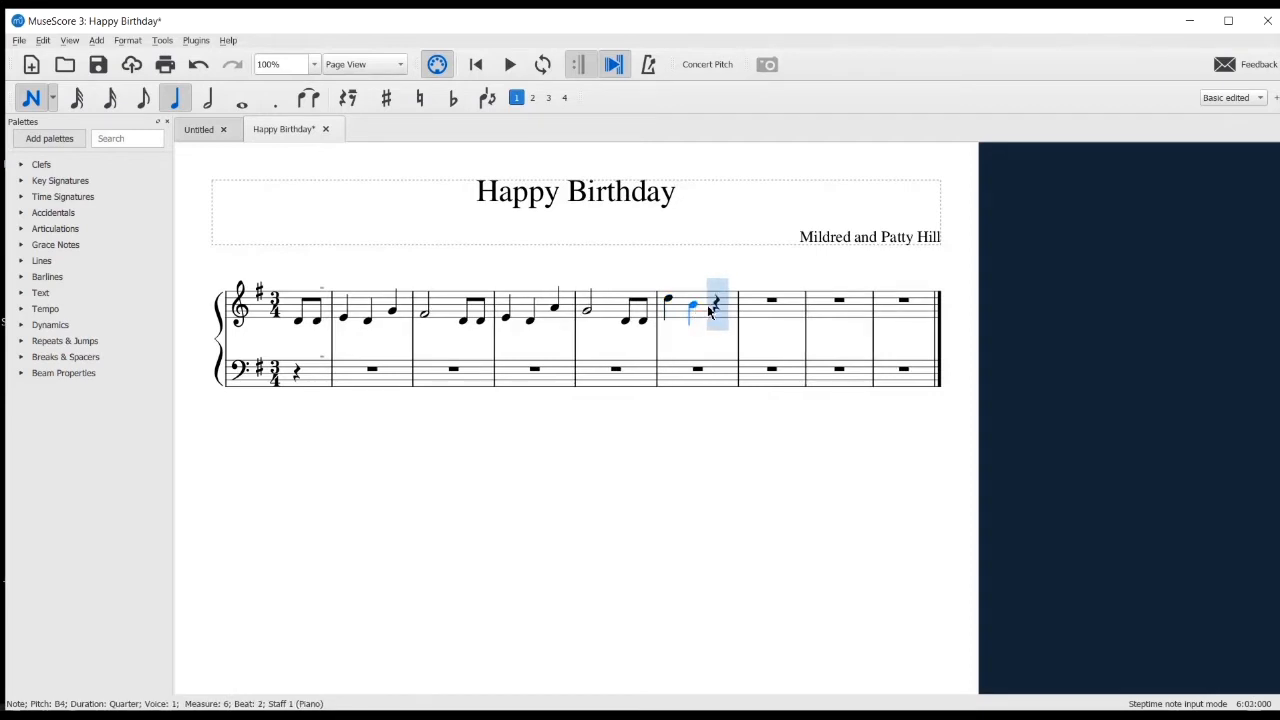
left_click(725, 311)
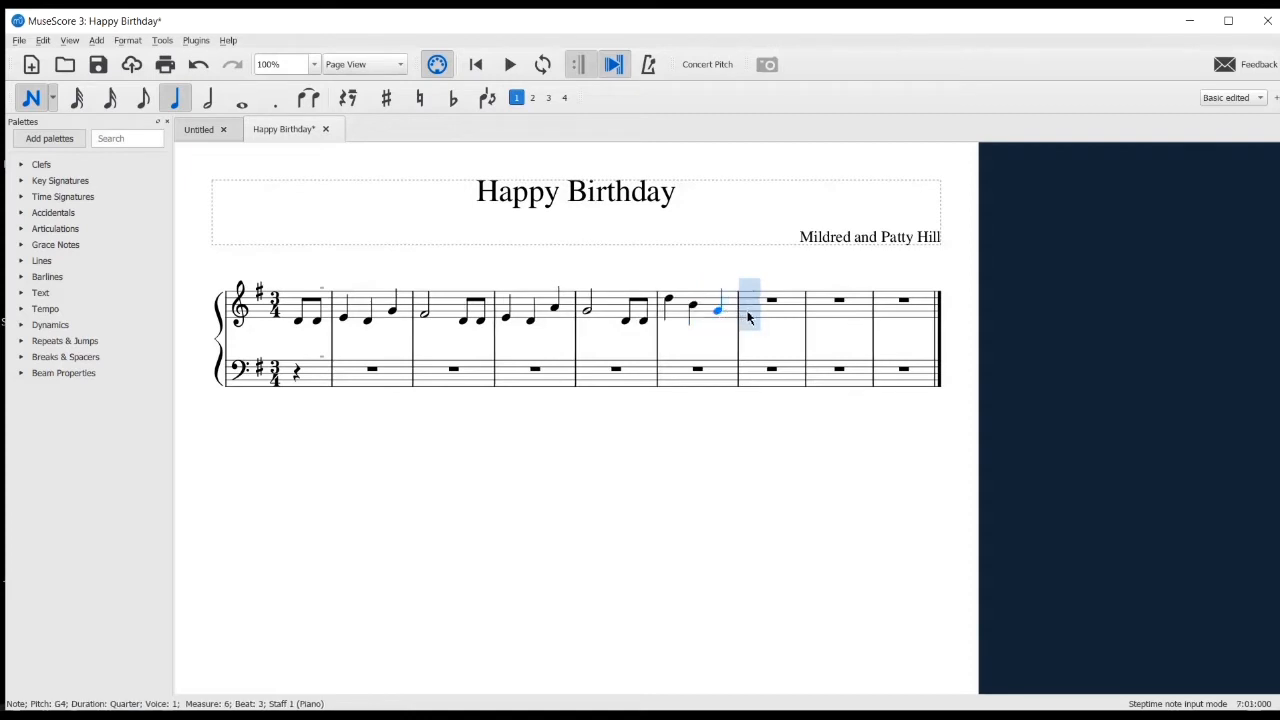
Fill measure 7 of the treble staff with quarter notes F#4 and E4 and two eighth-note C5s
left_click(752, 314)
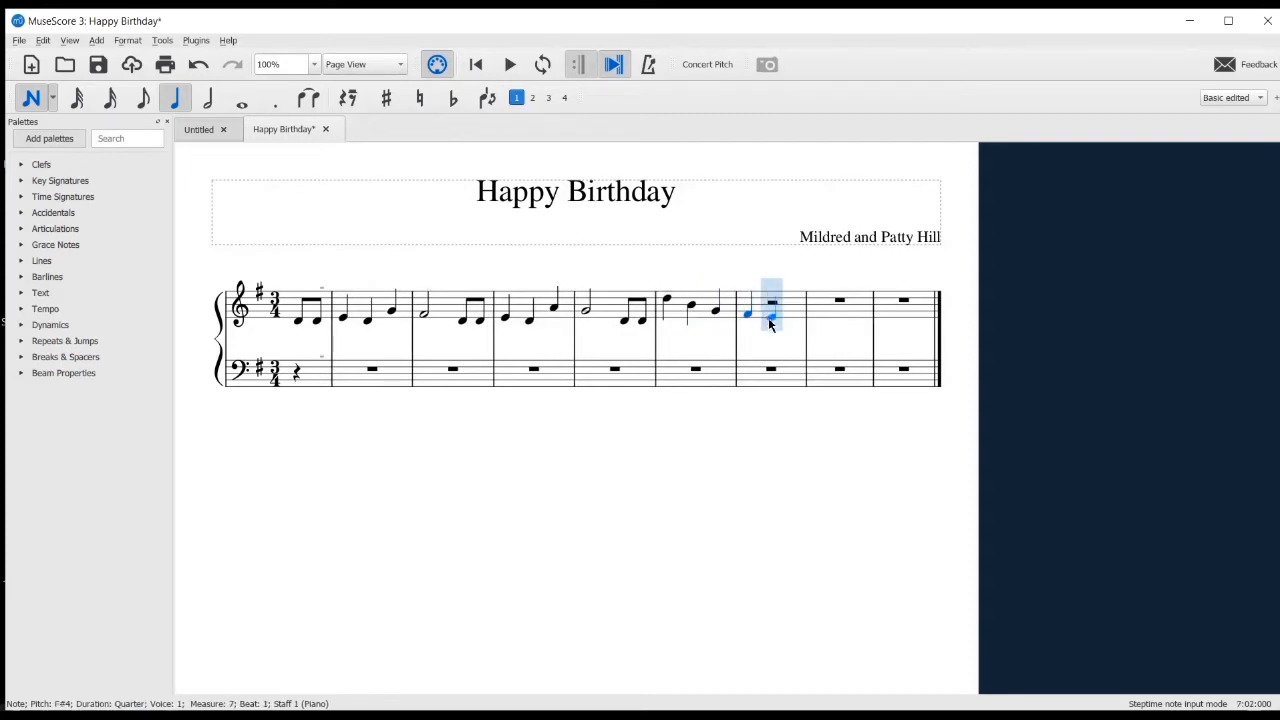
left_click(768, 318)
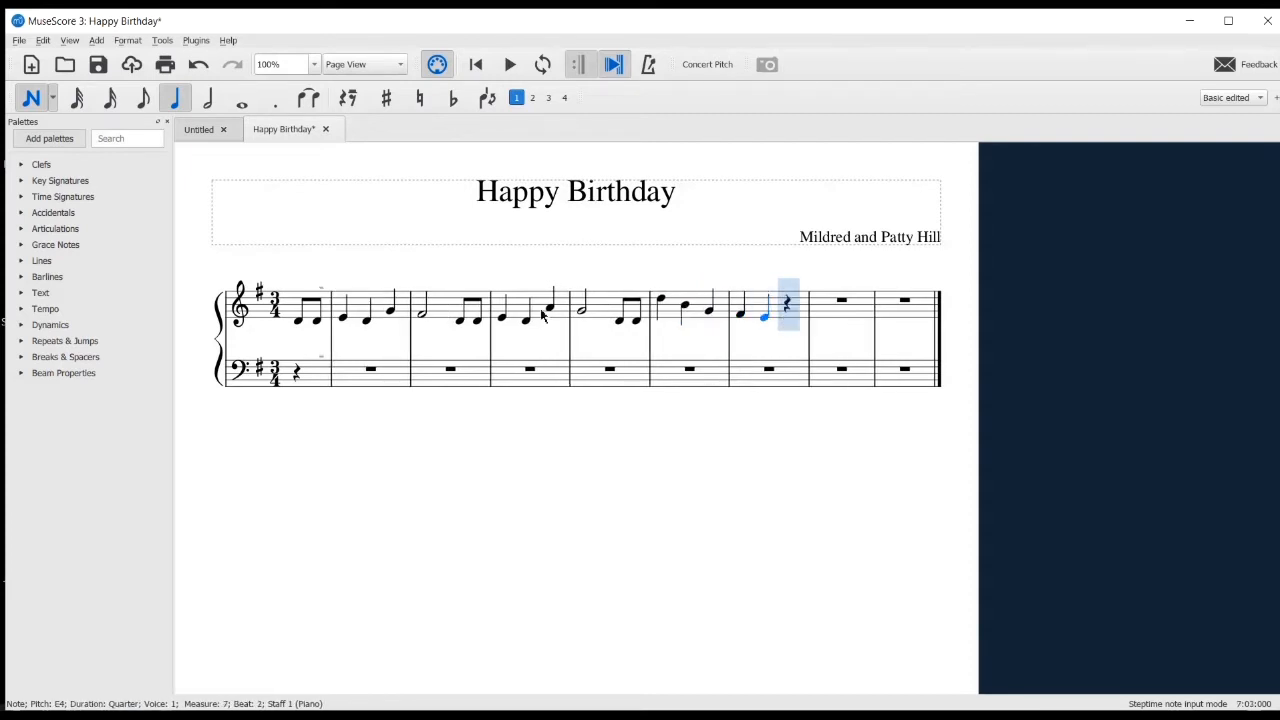
left_click(143, 97)
left_click(789, 308)
left_click(790, 306)
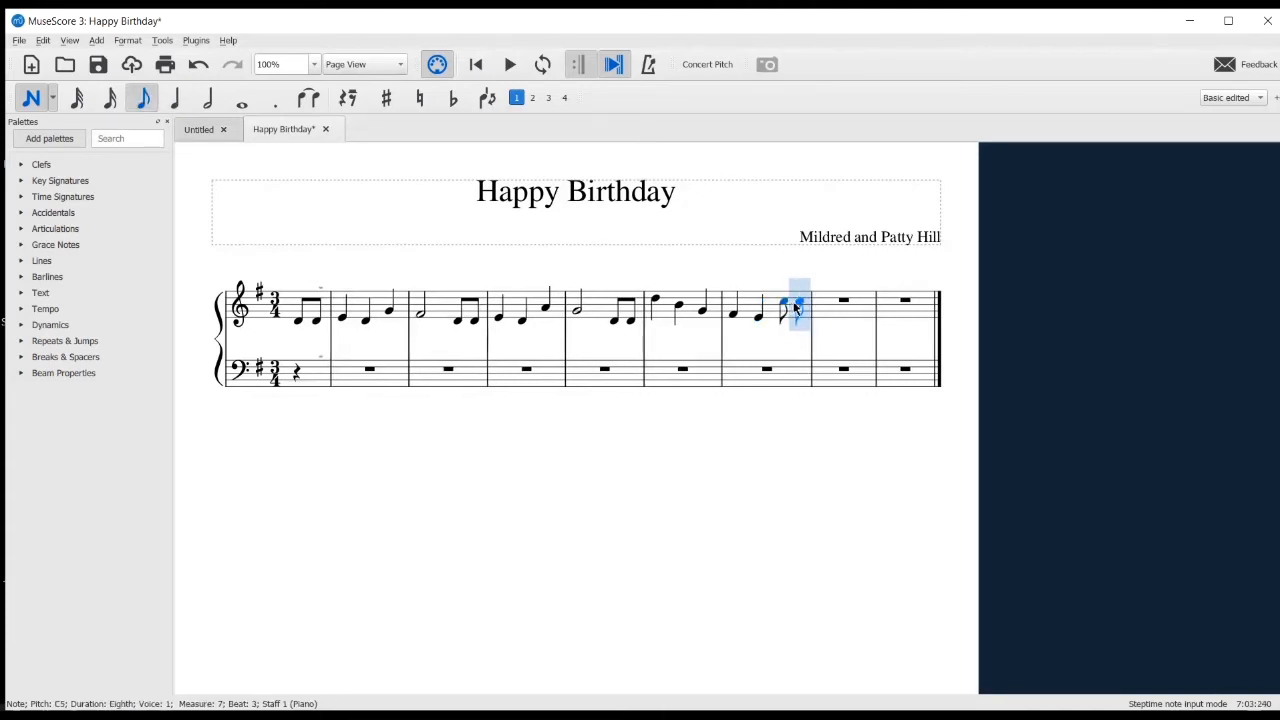
left_click(805, 303)
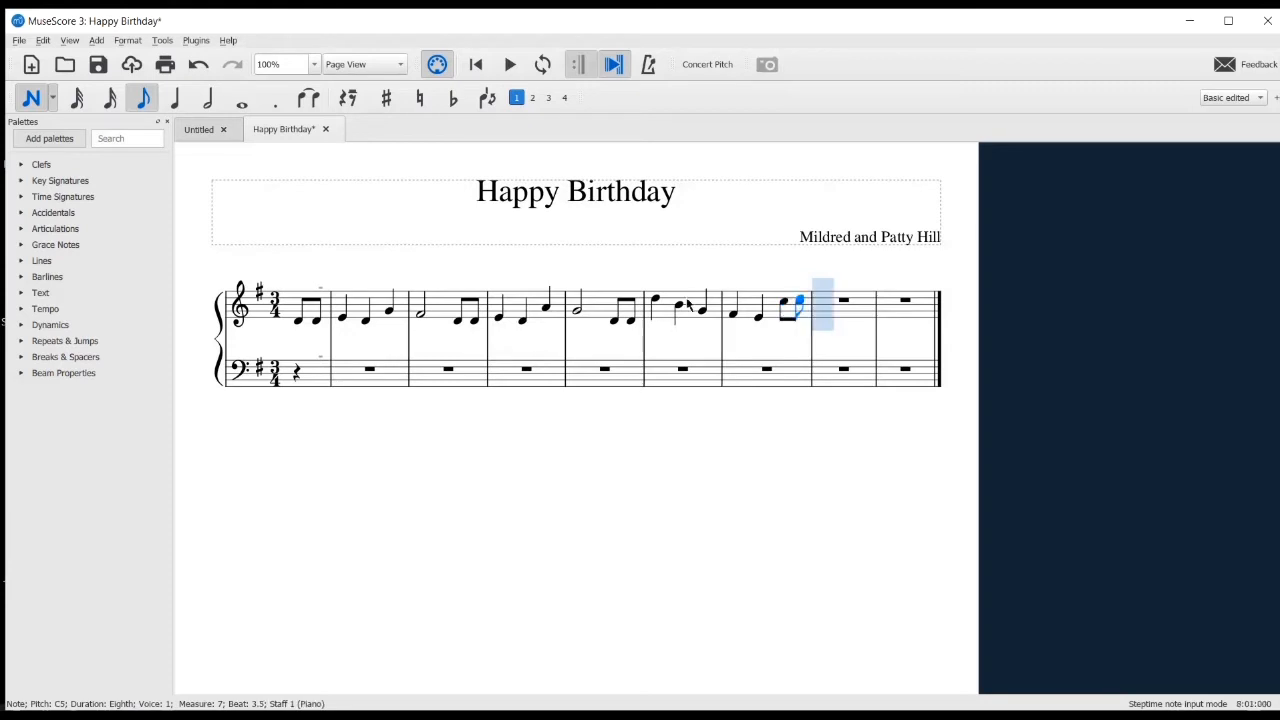
Finish the treble melody with quarter notes B4, G4 and A4 in measure 8 and a half-note G4 in measure 9
left_click(178, 98)
left_click(824, 307)
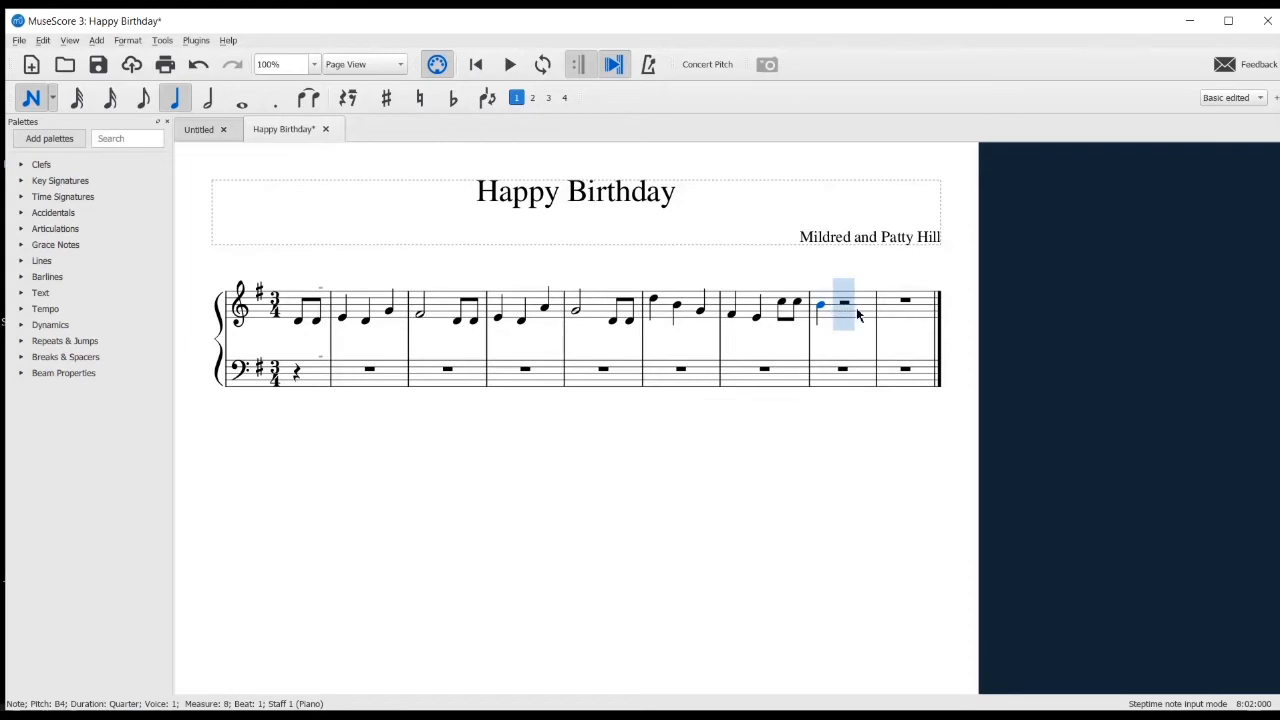
left_click(858, 316)
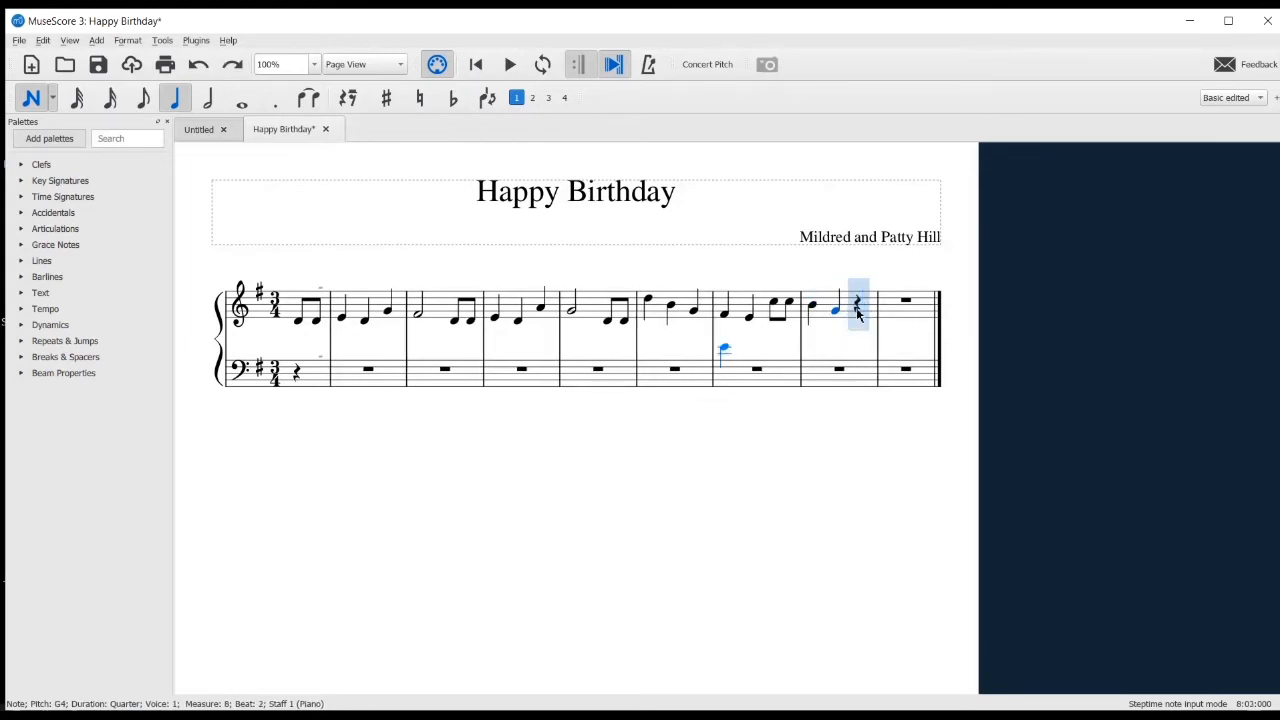
key("a")
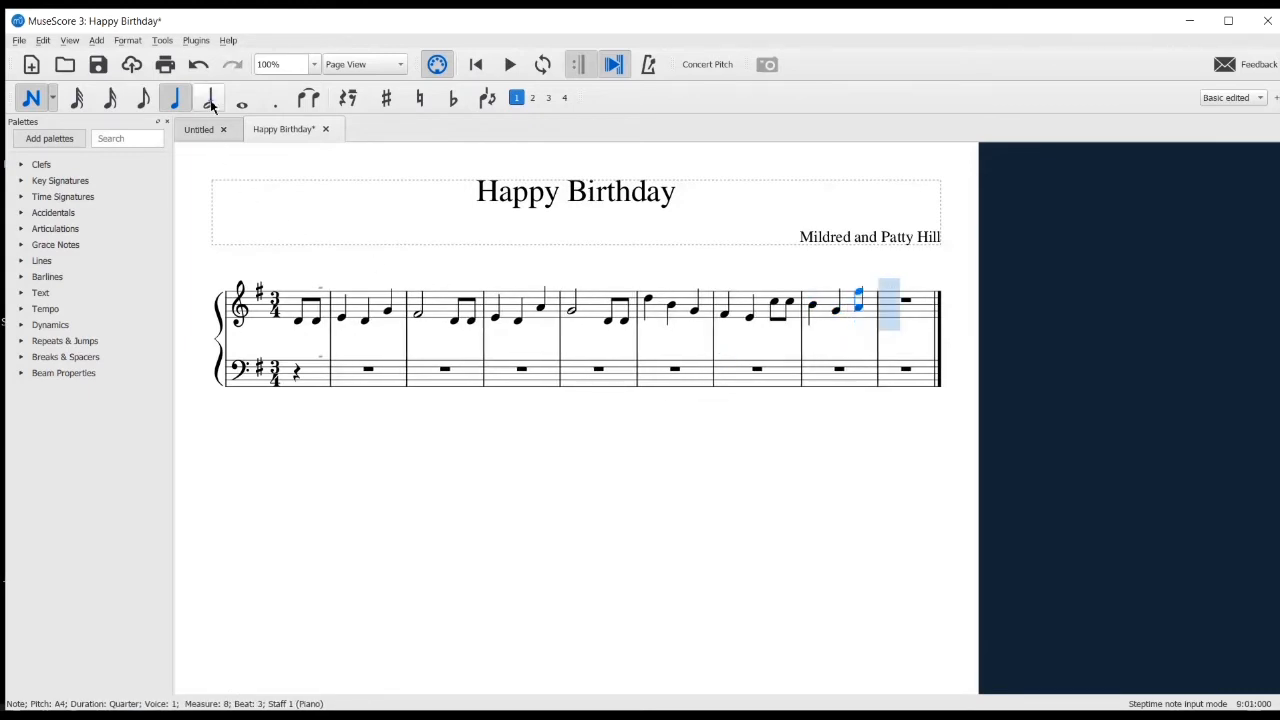
left_click(208, 98)
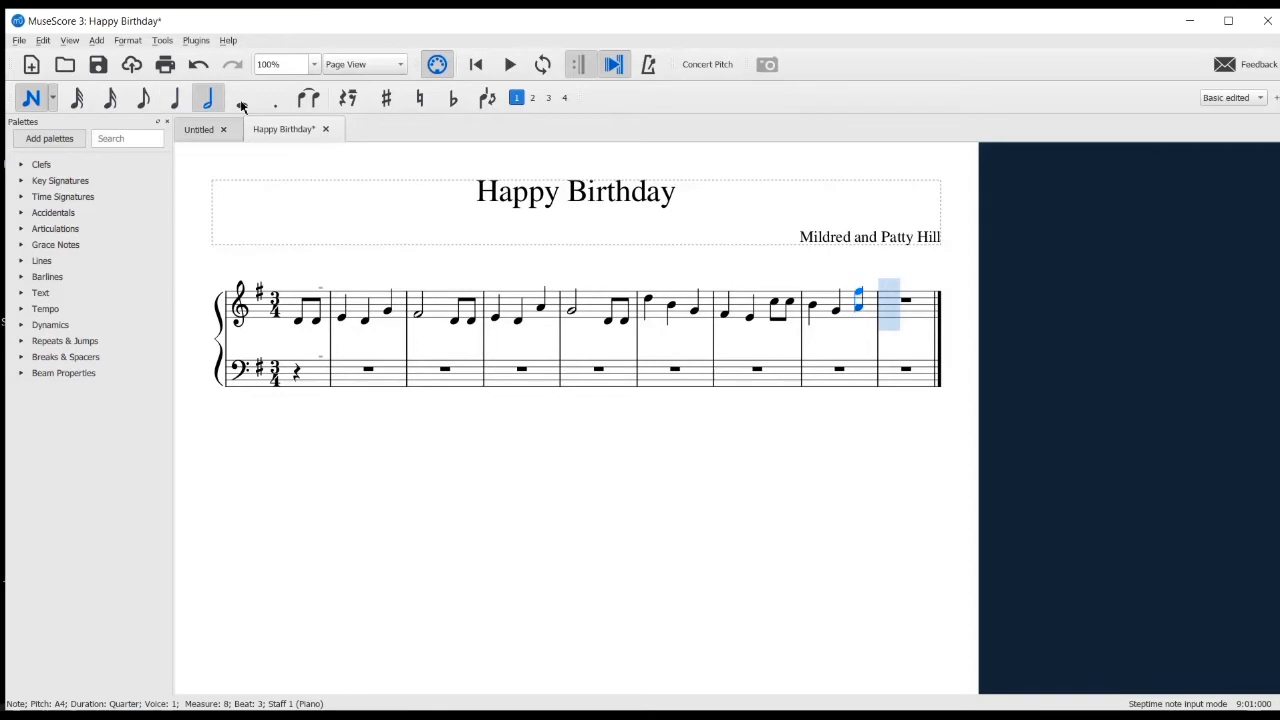
left_click(900, 310)
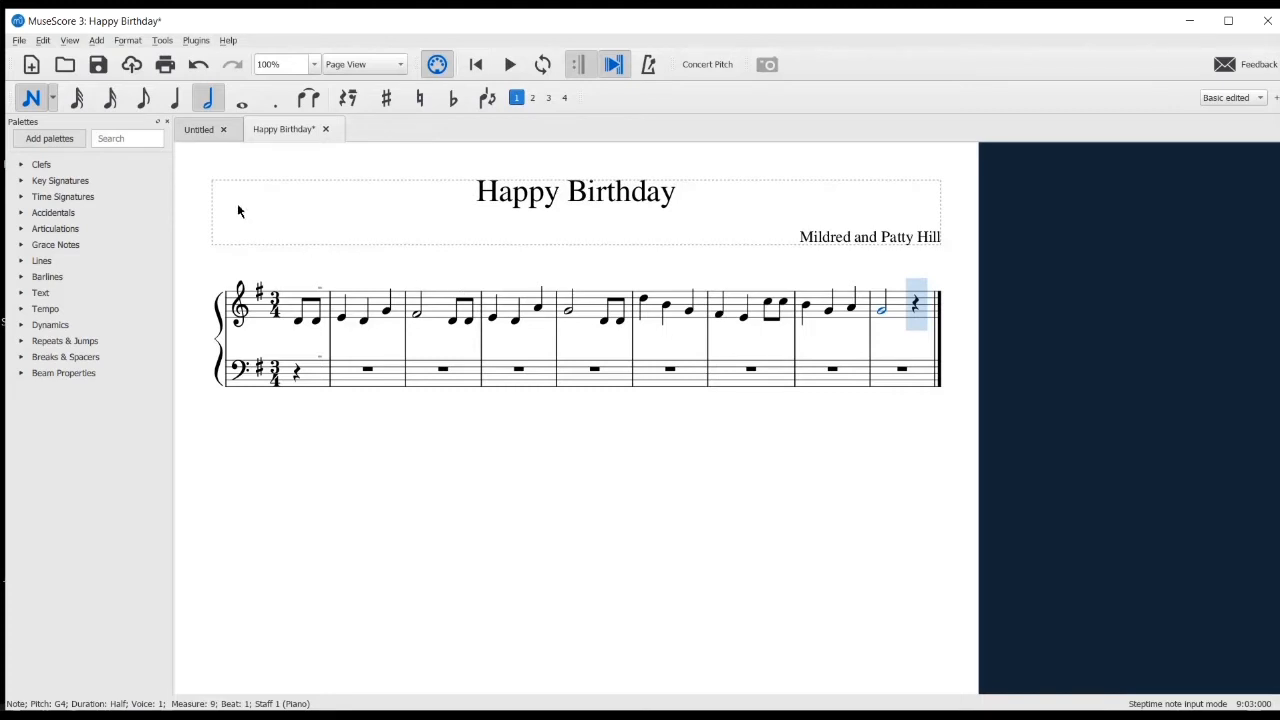
Enter quarter notes G3, B3 and B3 in measure 2 of the bass staff
left_click(177, 102)
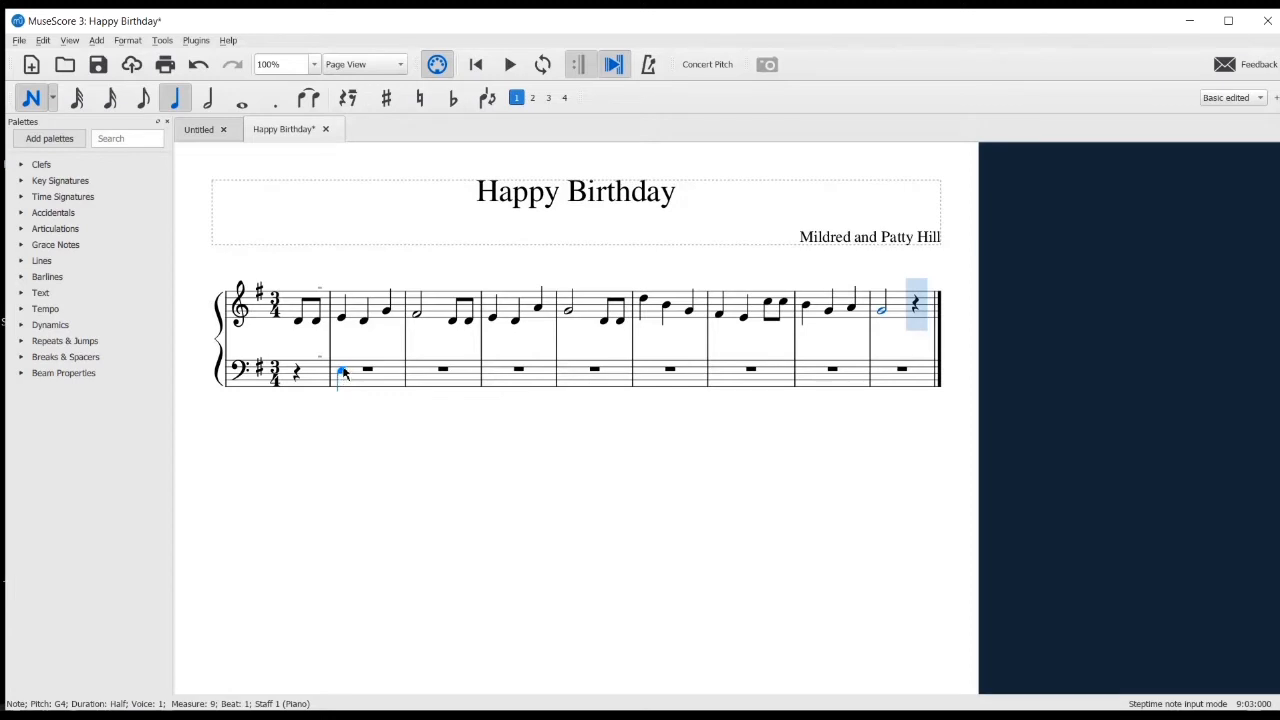
left_click(341, 367)
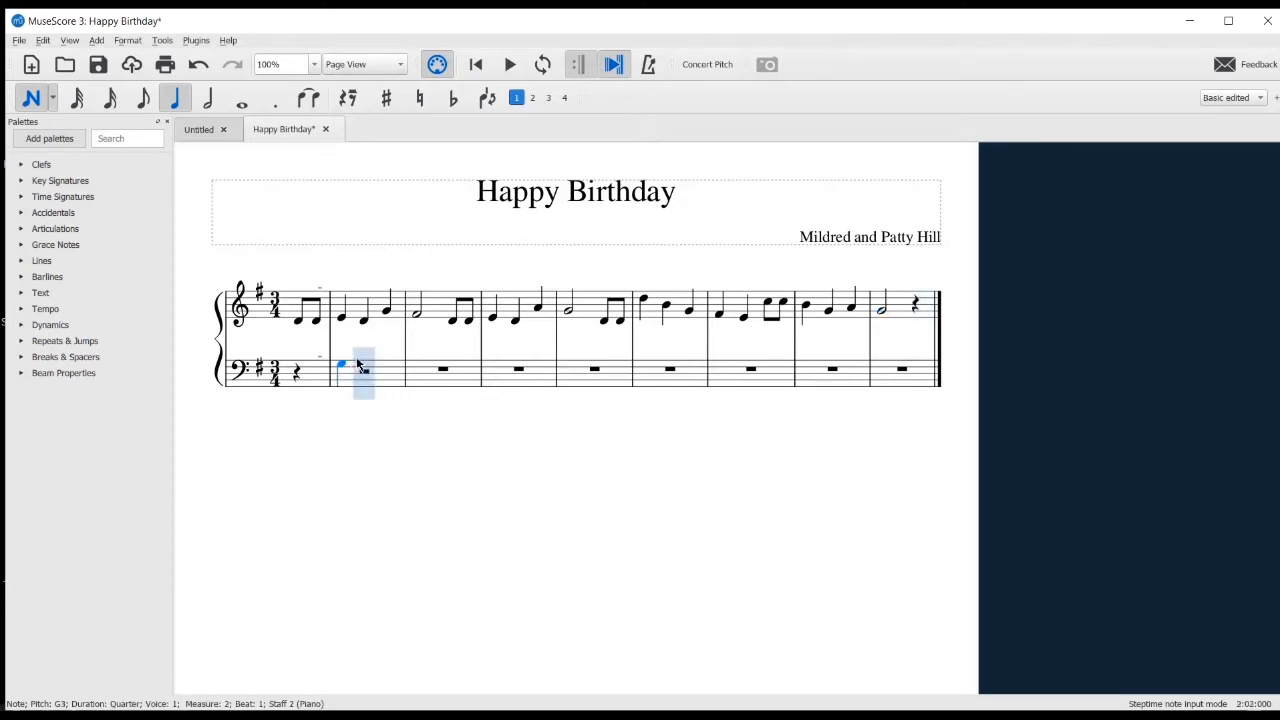
left_click(361, 360)
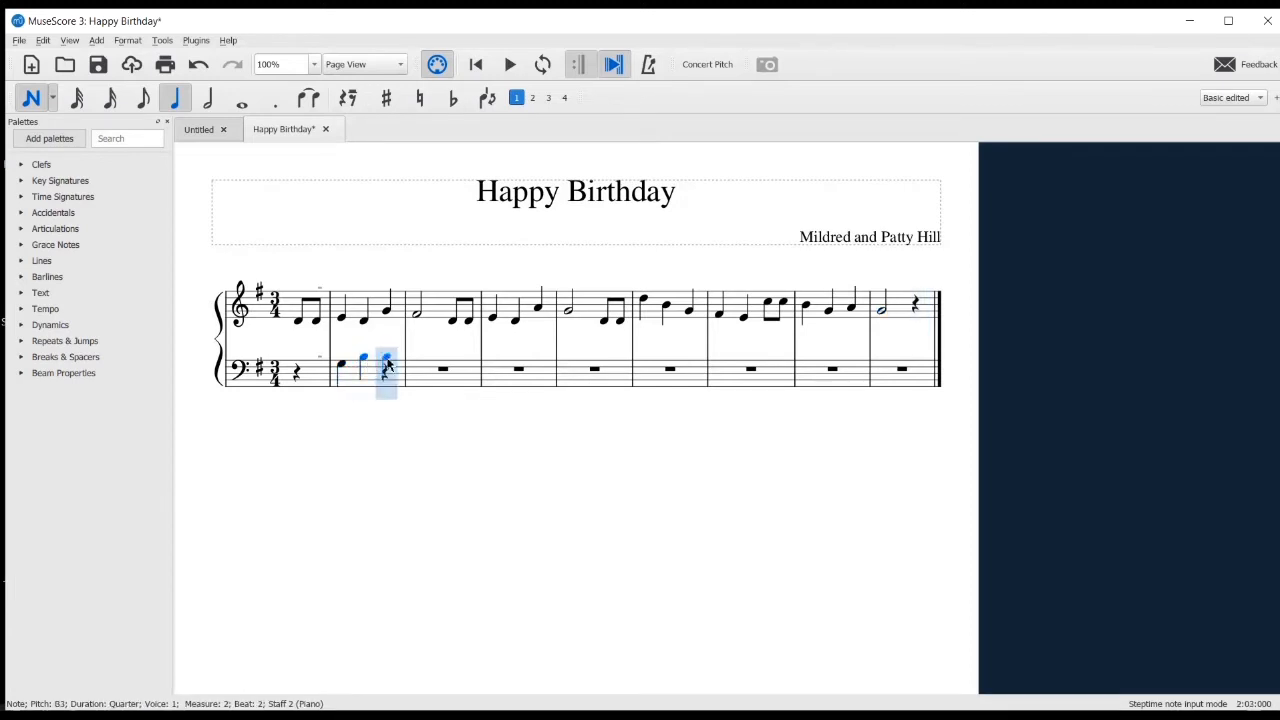
left_click(386, 360)
Enter quarter notes D3, F#3 and C4 in both measure 3 and measure 4 of the bass staff
left_click(420, 372)
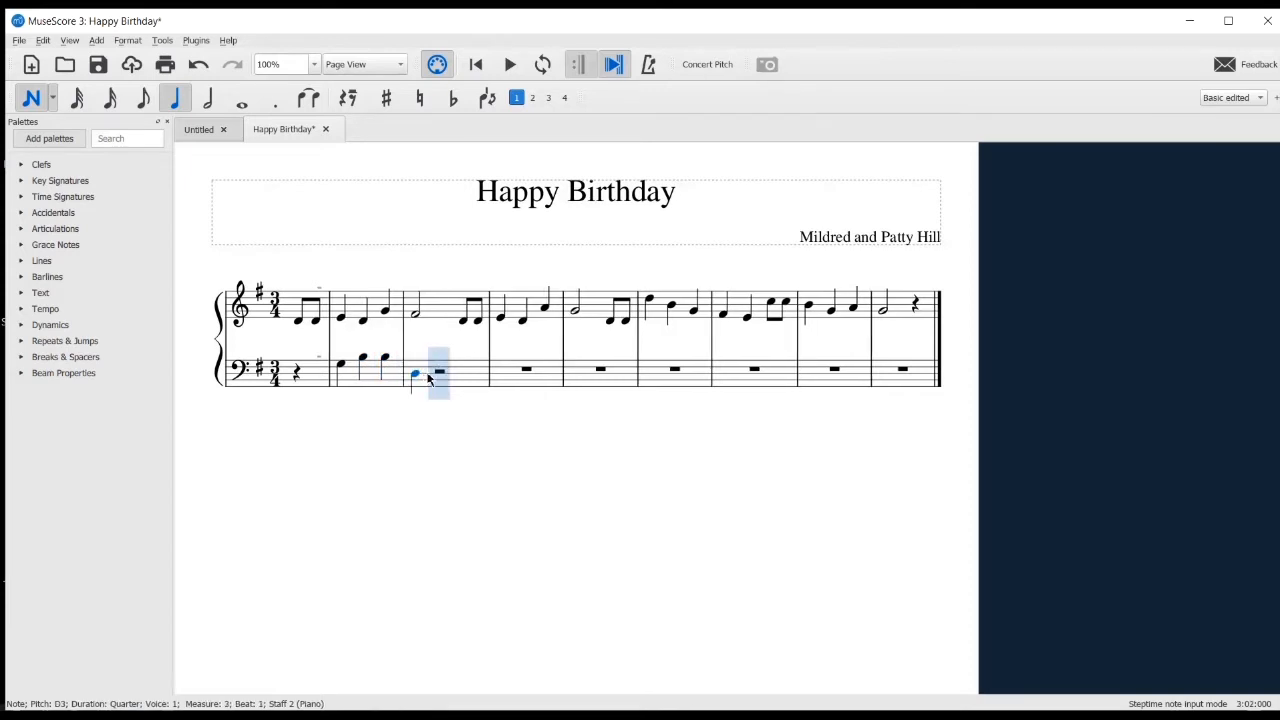
left_click(439, 368)
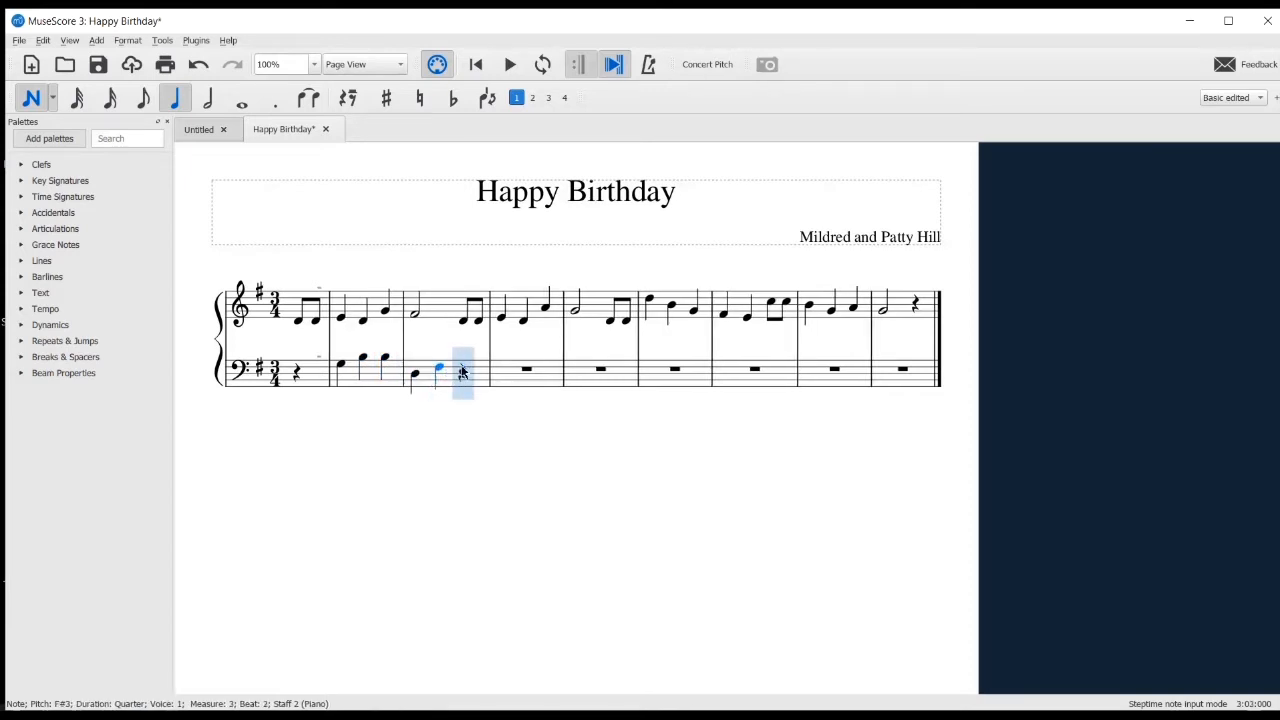
left_click(463, 356)
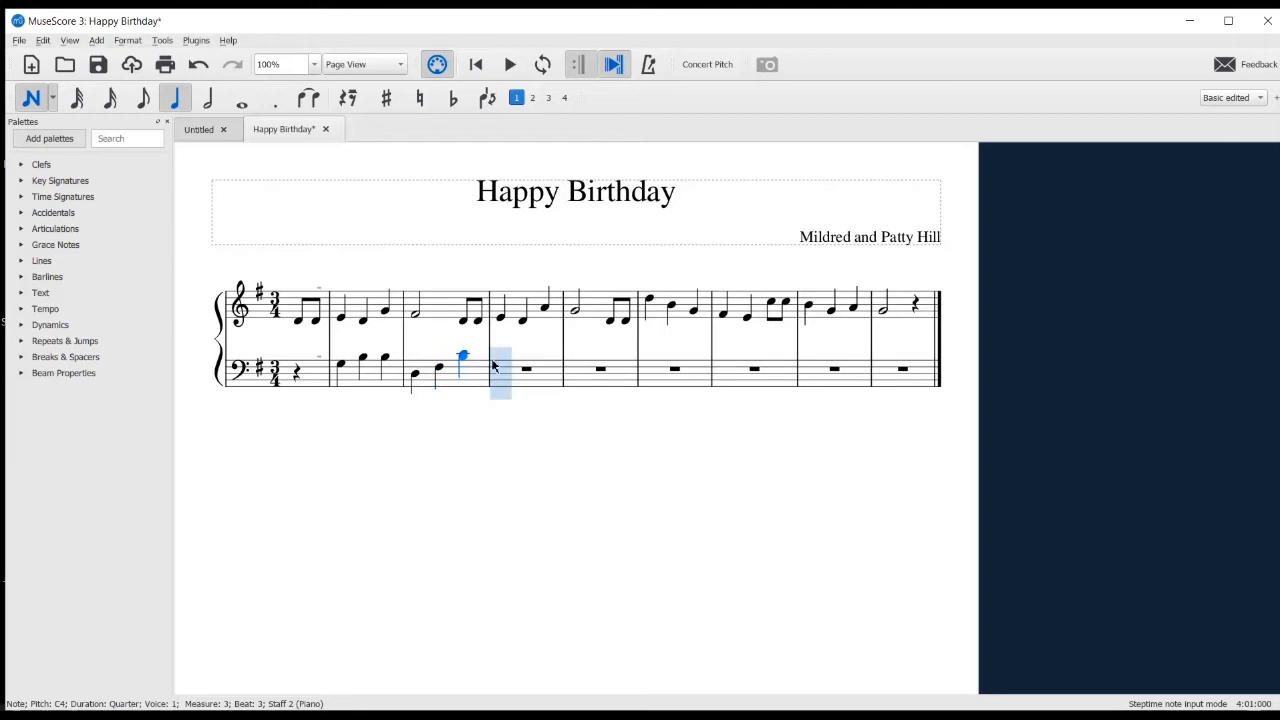
left_click(499, 374)
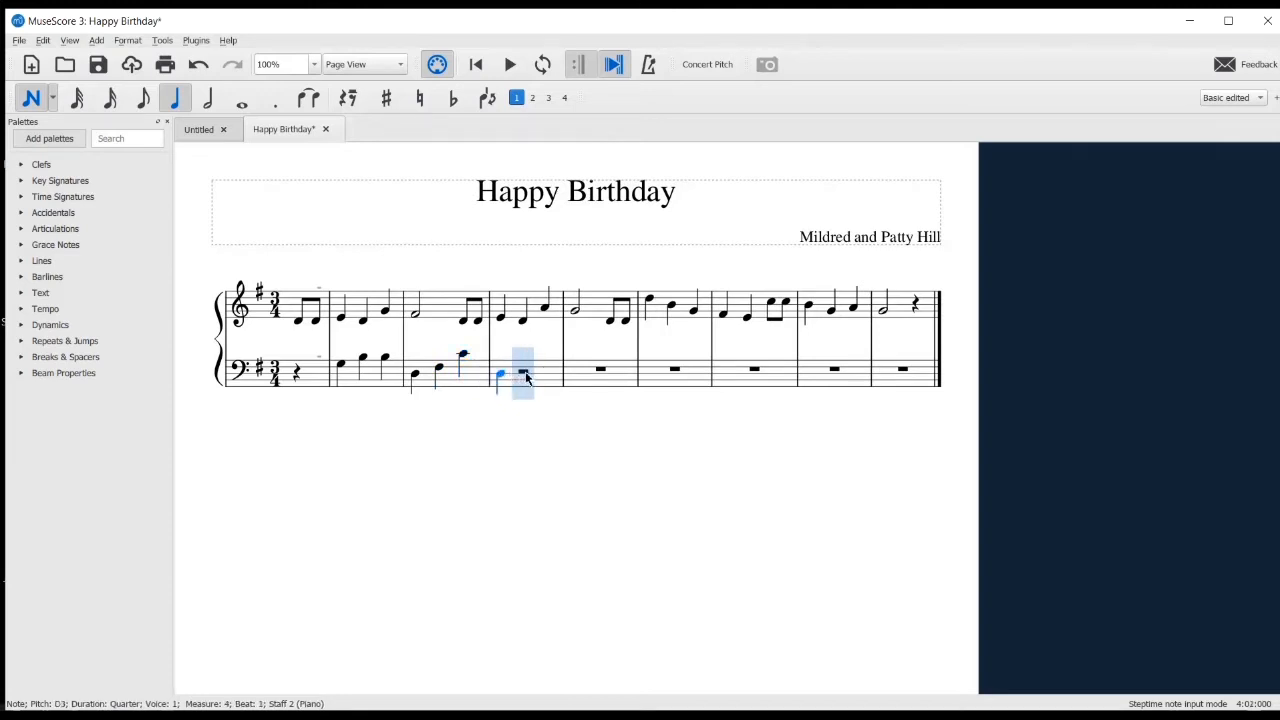
left_click(523, 368)
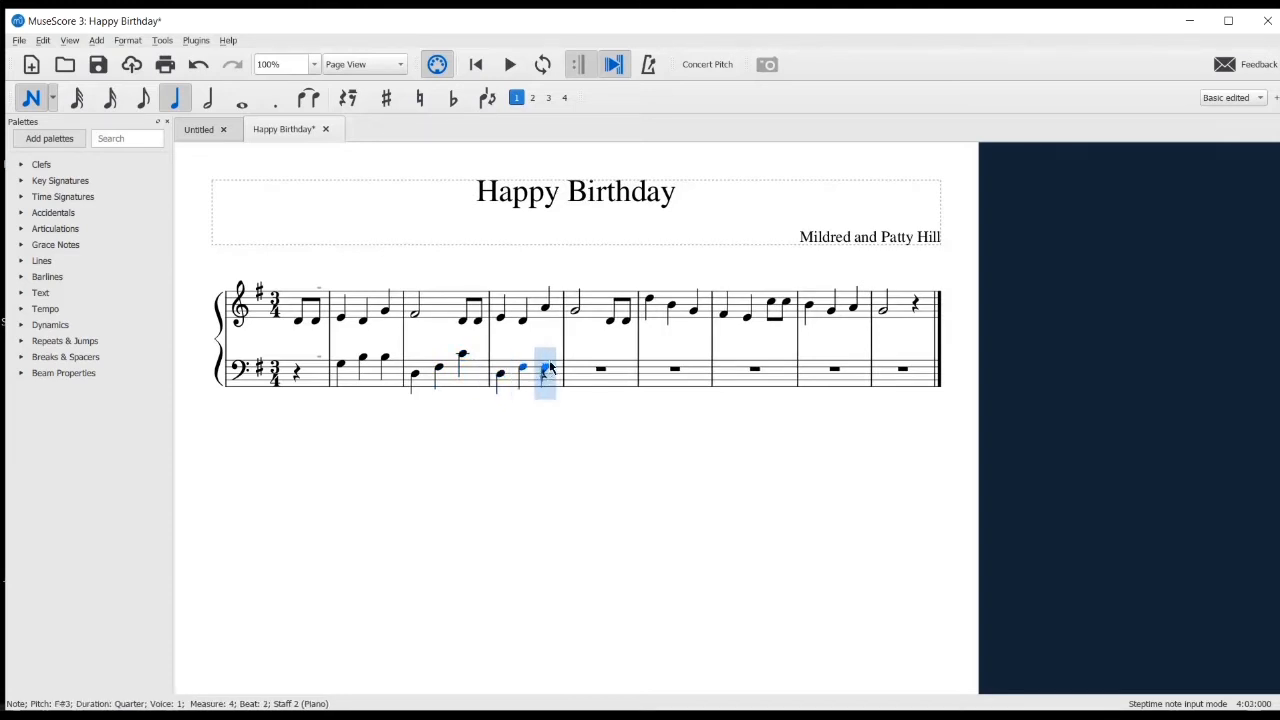
left_click(551, 356)
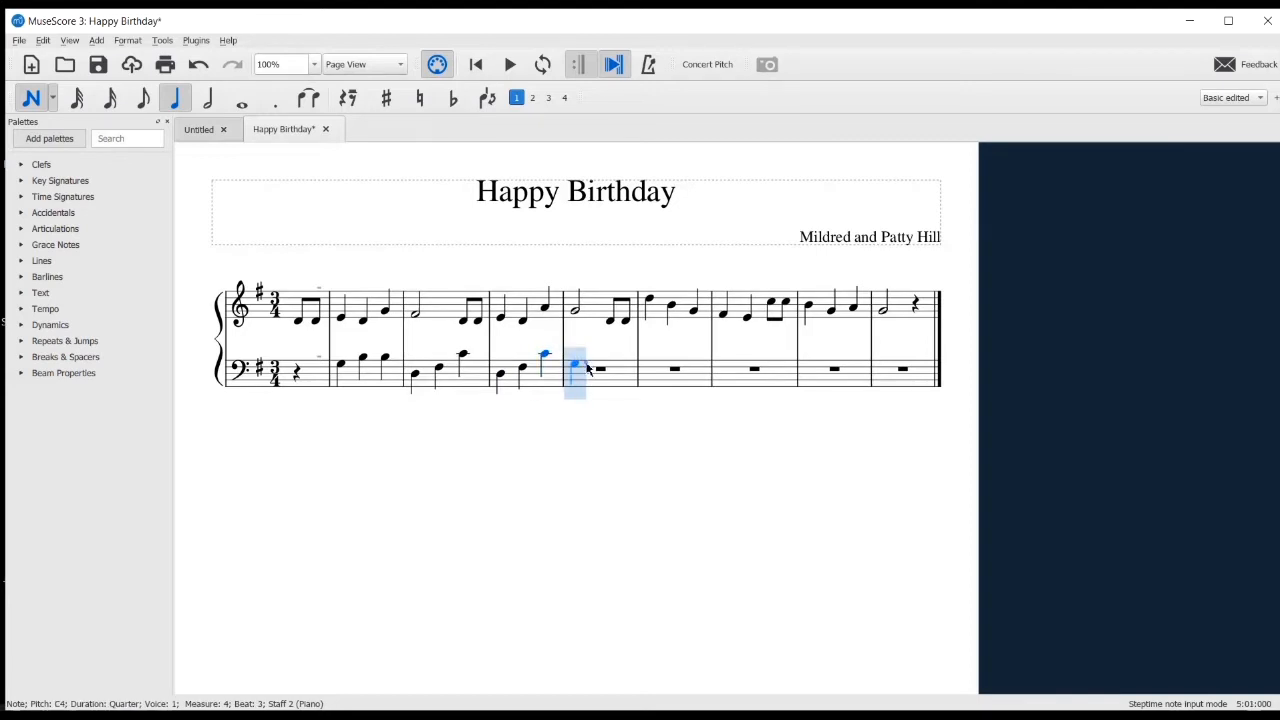
Enter quarter notes G3 and B3 in measure 5 and G3, B3 and D4 in measure 6 of the bass staff
left_click(588, 368)
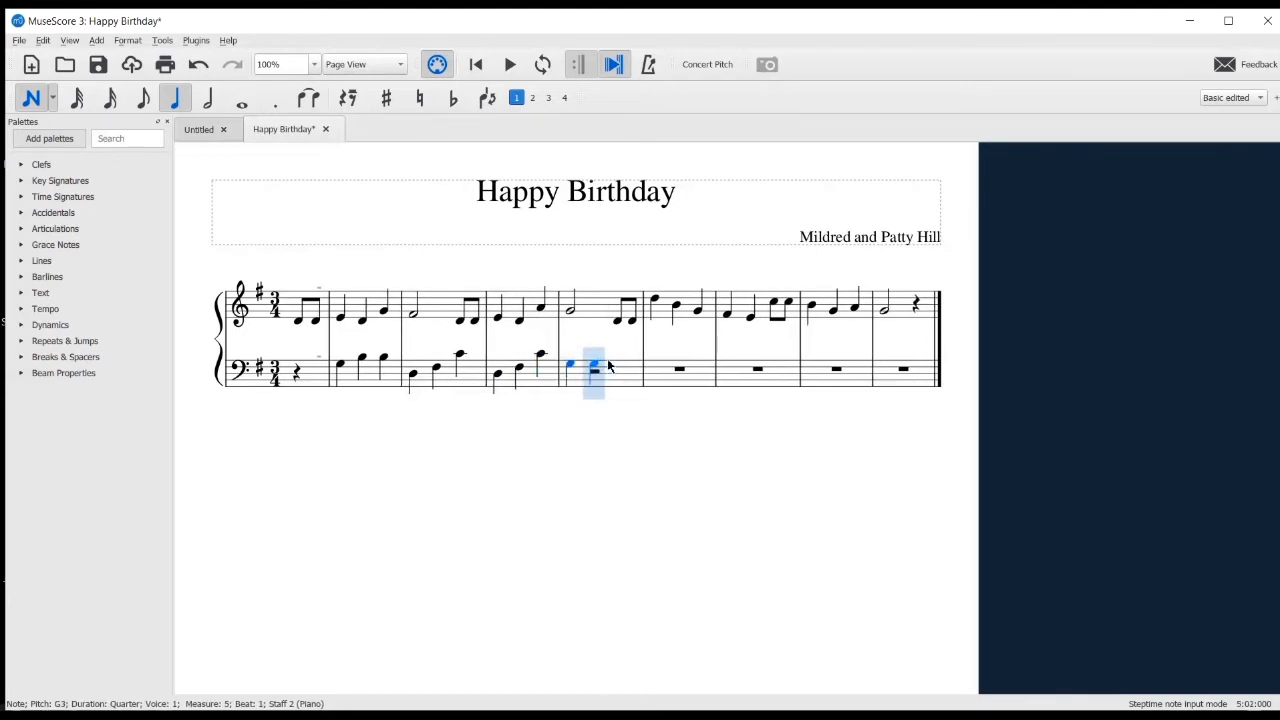
left_click(611, 362)
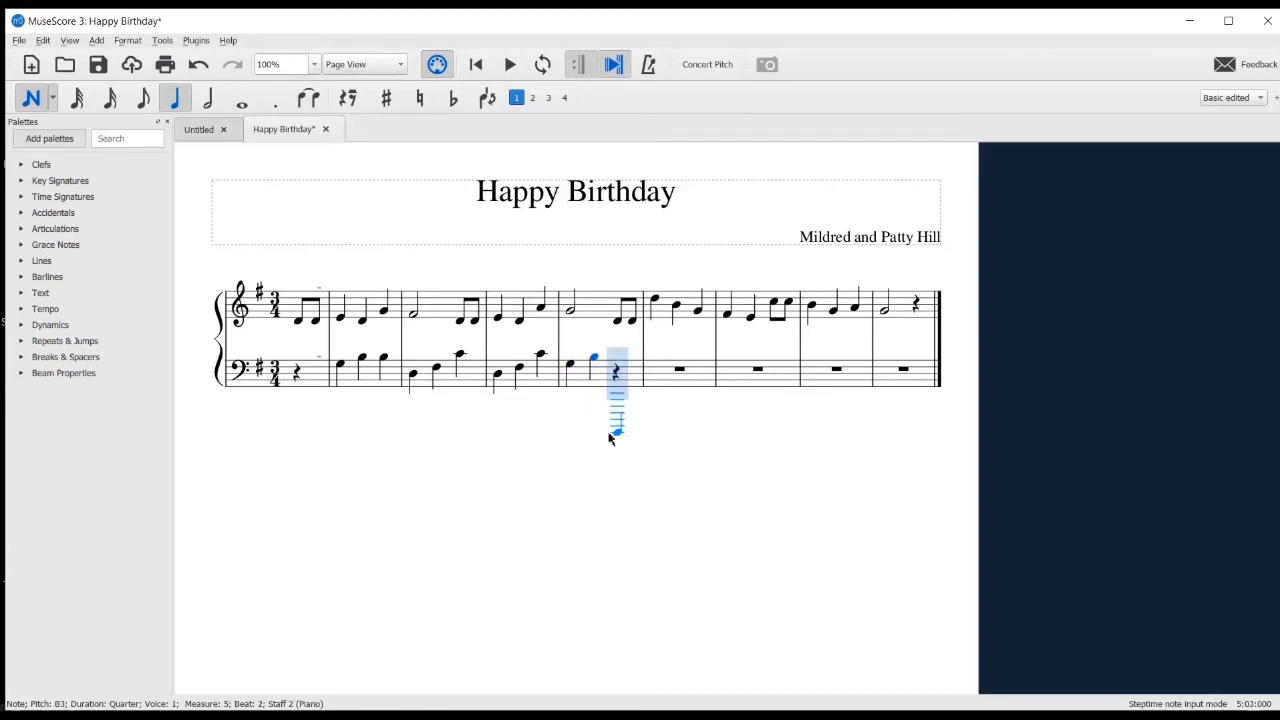
left_click(653, 364)
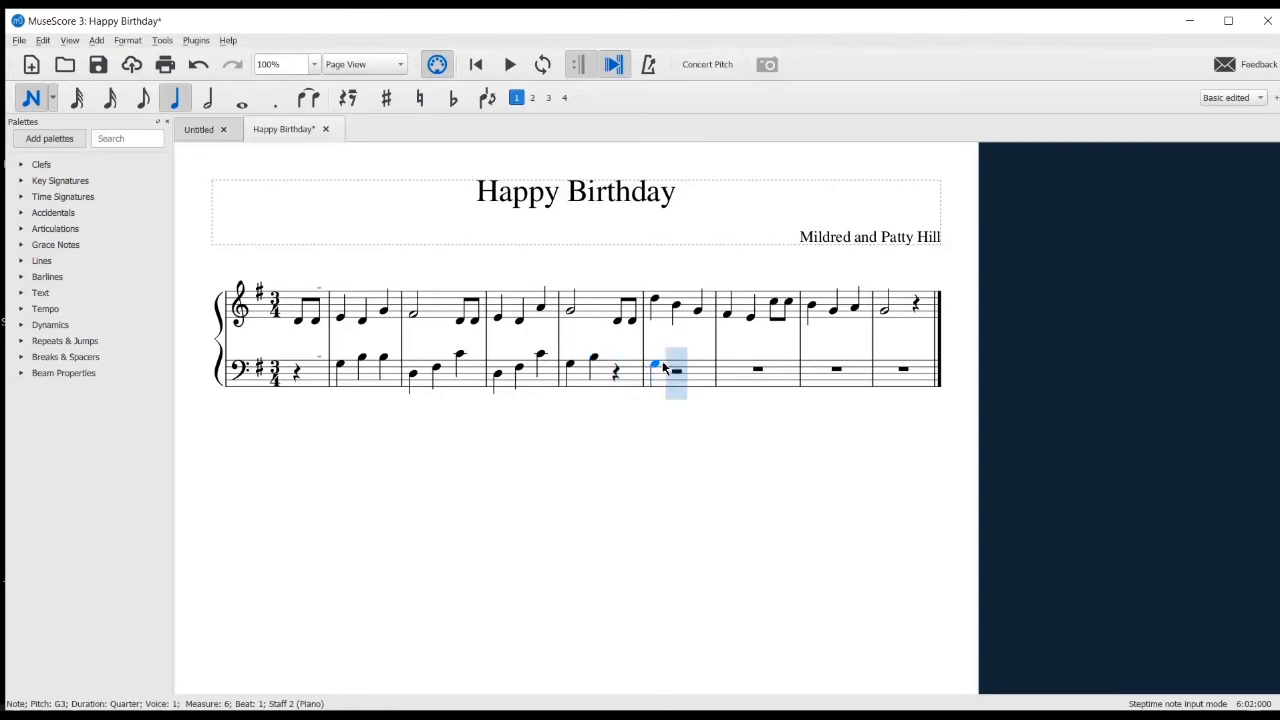
left_click(676, 358)
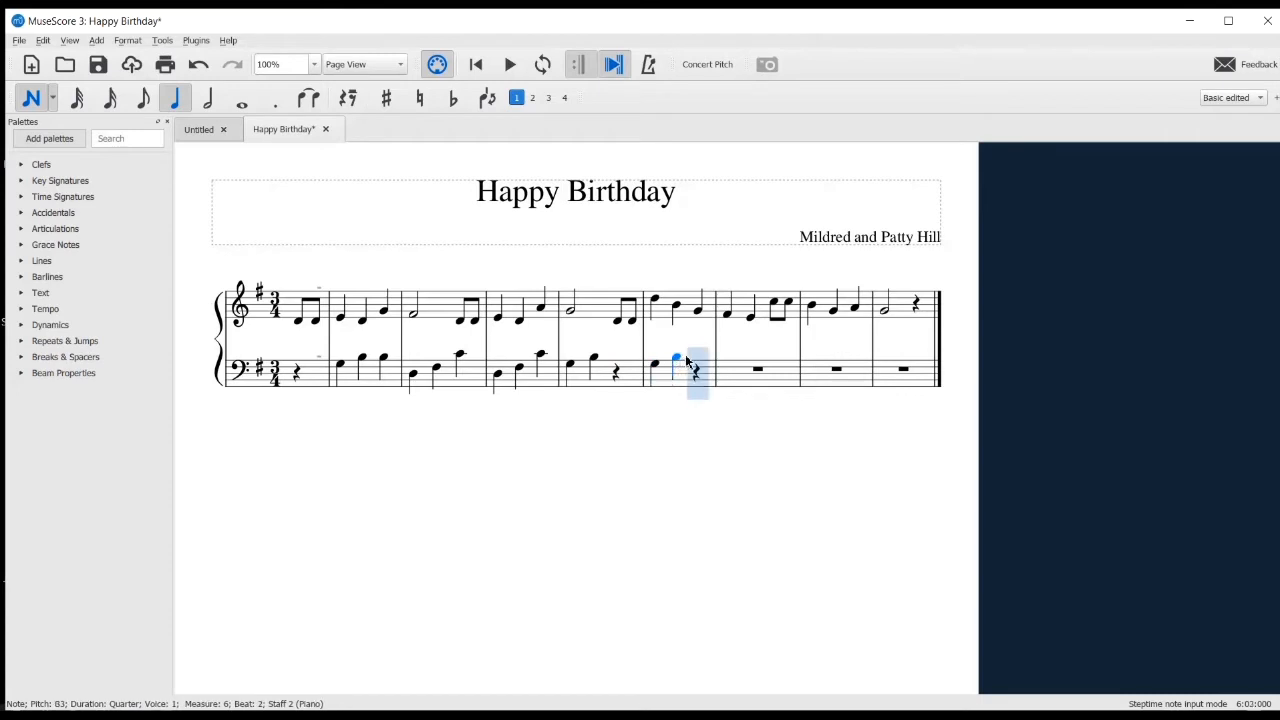
left_click(697, 352)
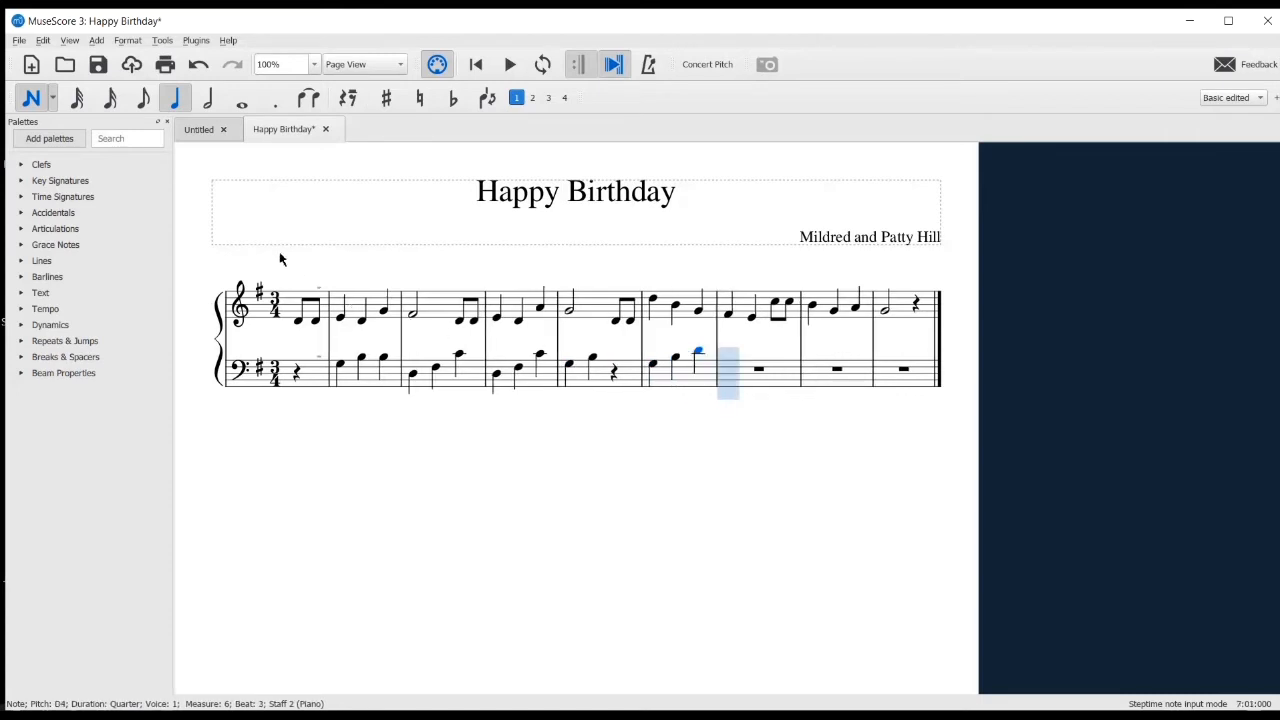
In the bass staff, enter a half-note C4 in measure 7 and quarter notes G3, B3 and a C4 with F#3 chord in measure 8
left_click(210, 98)
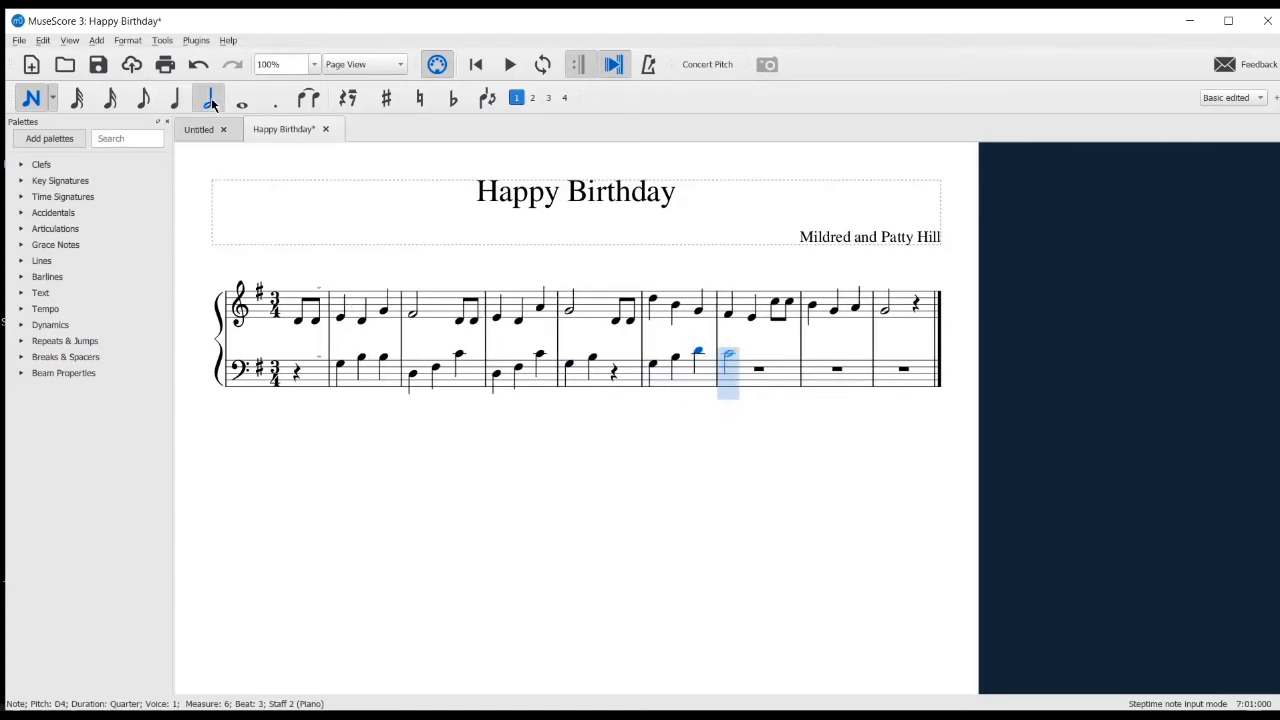
left_click(740, 350)
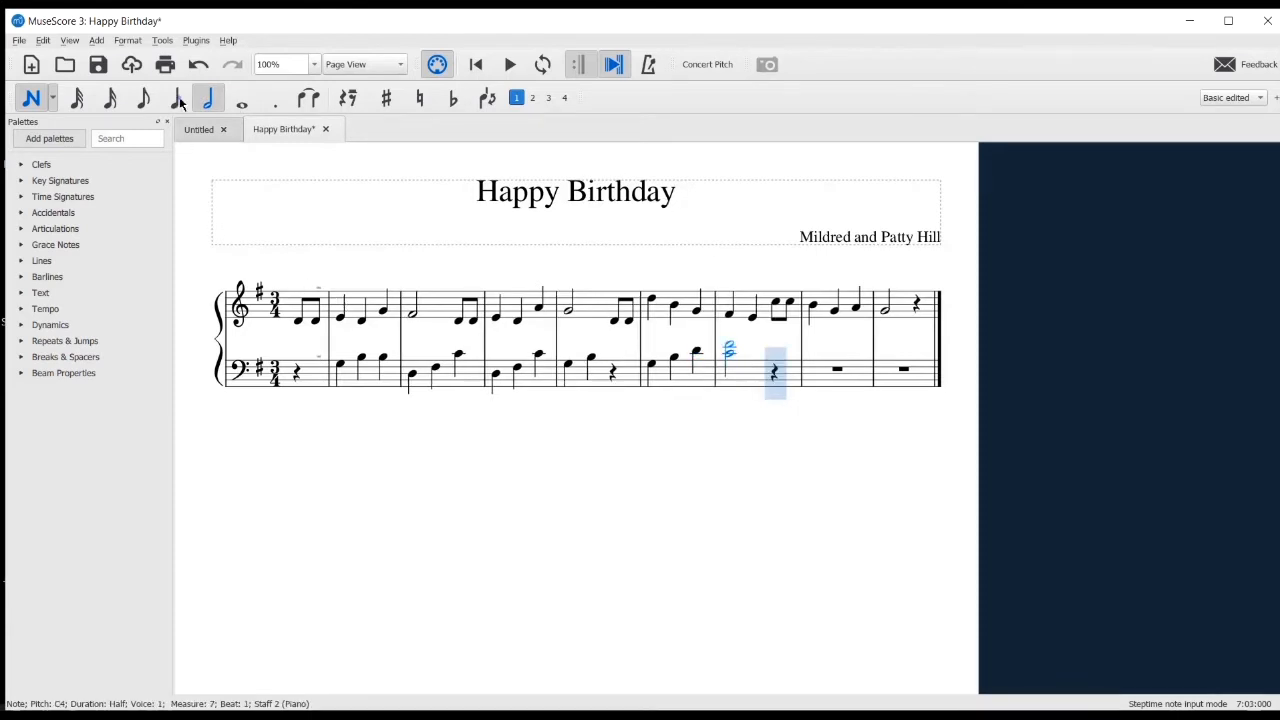
left_click(179, 99)
left_click(810, 365)
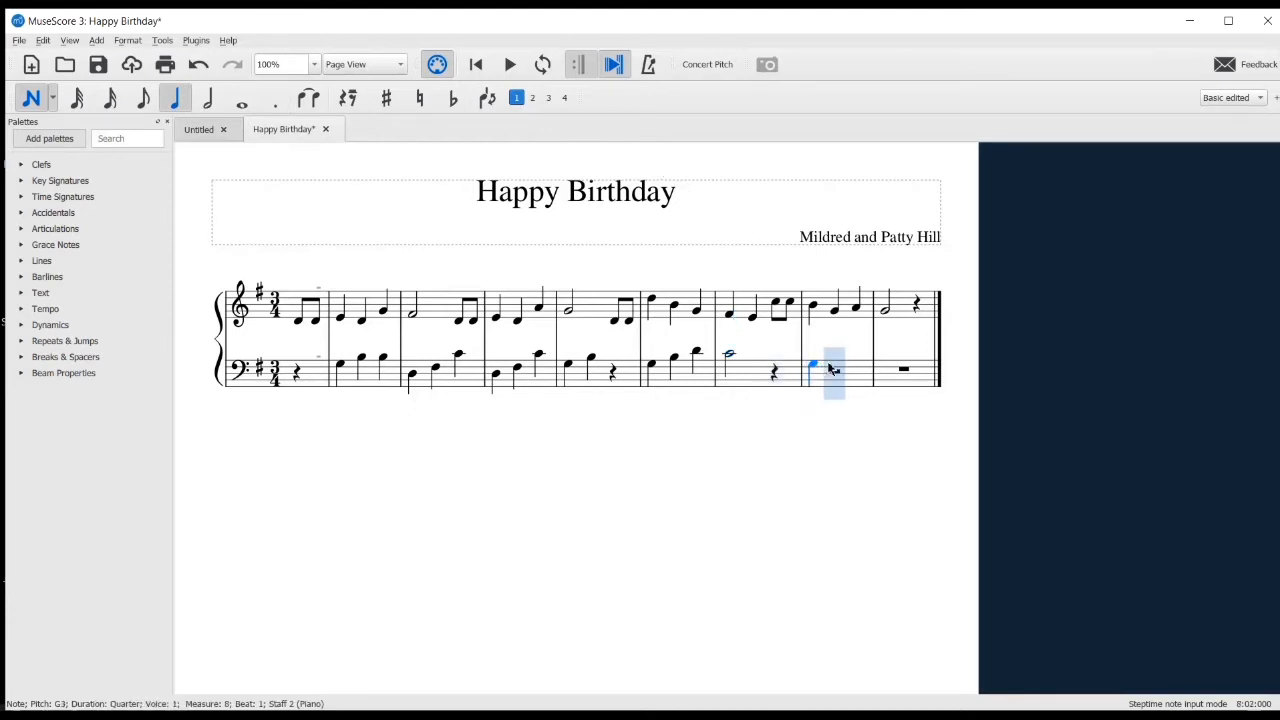
left_click(840, 364)
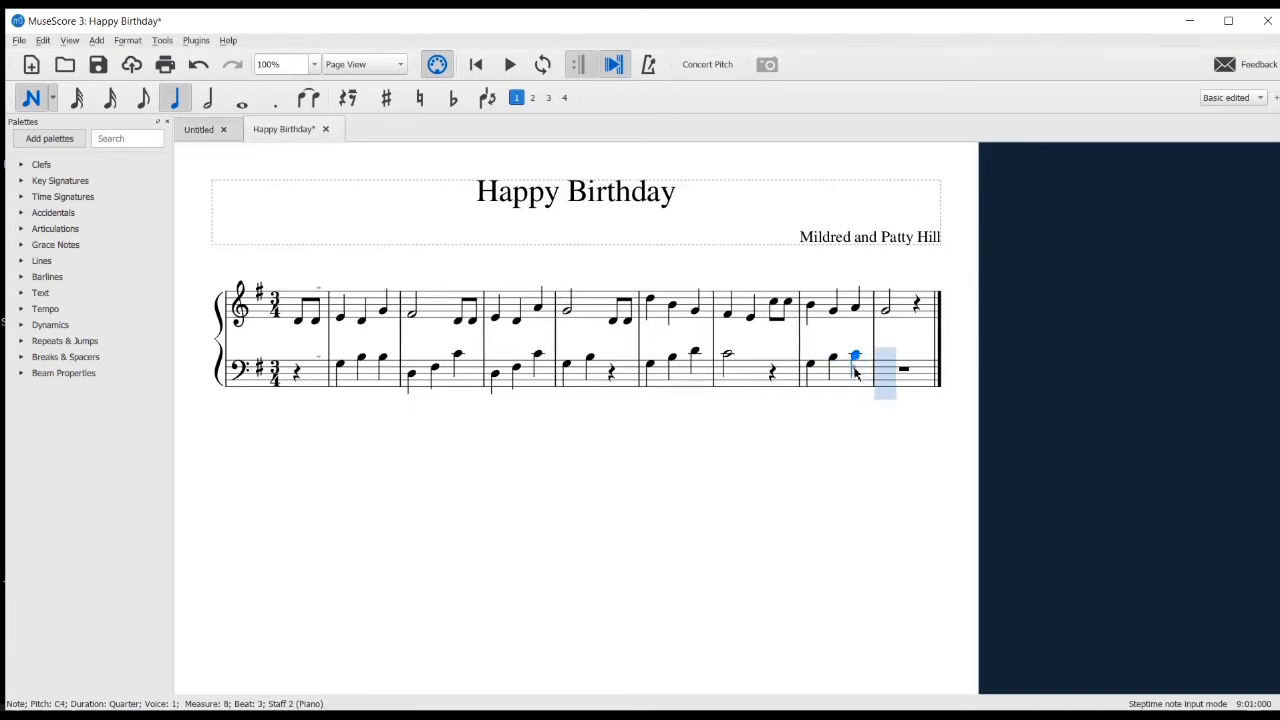
left_click(856, 370)
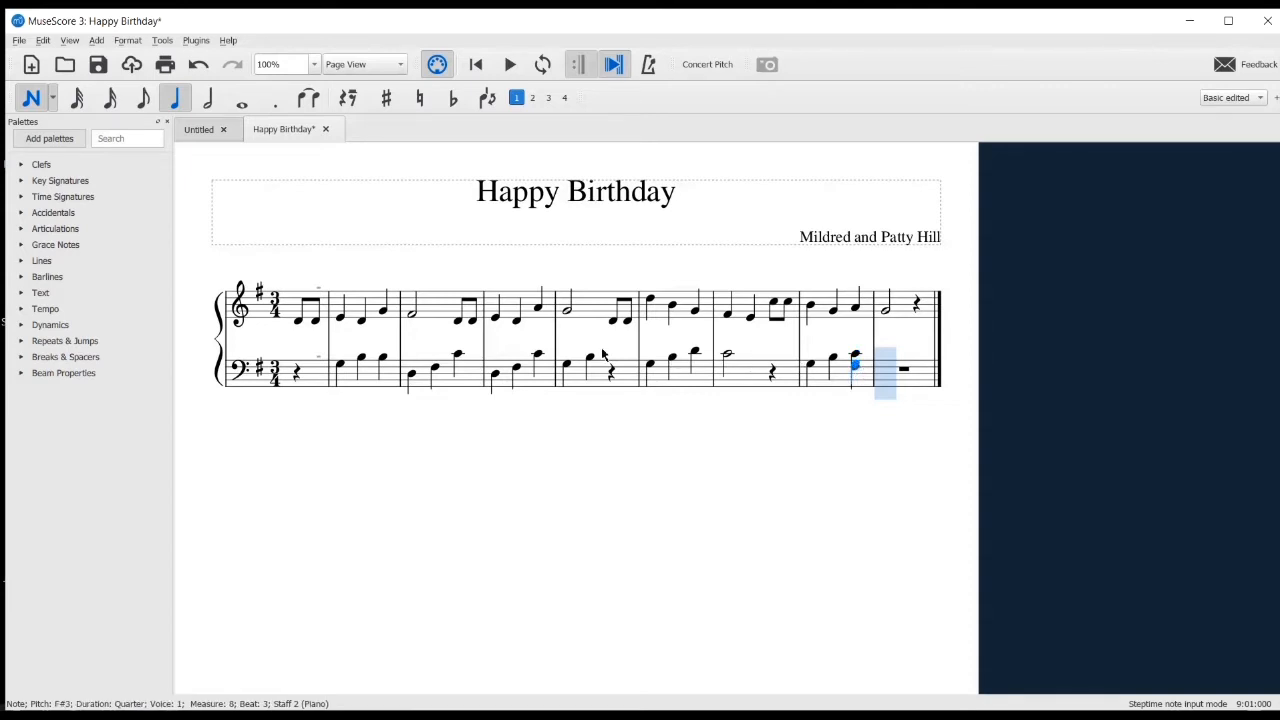
Enter a half-note chord of G3 and B3 in measure 9 of the bass staff and leave note input mode
left_click(212, 98)
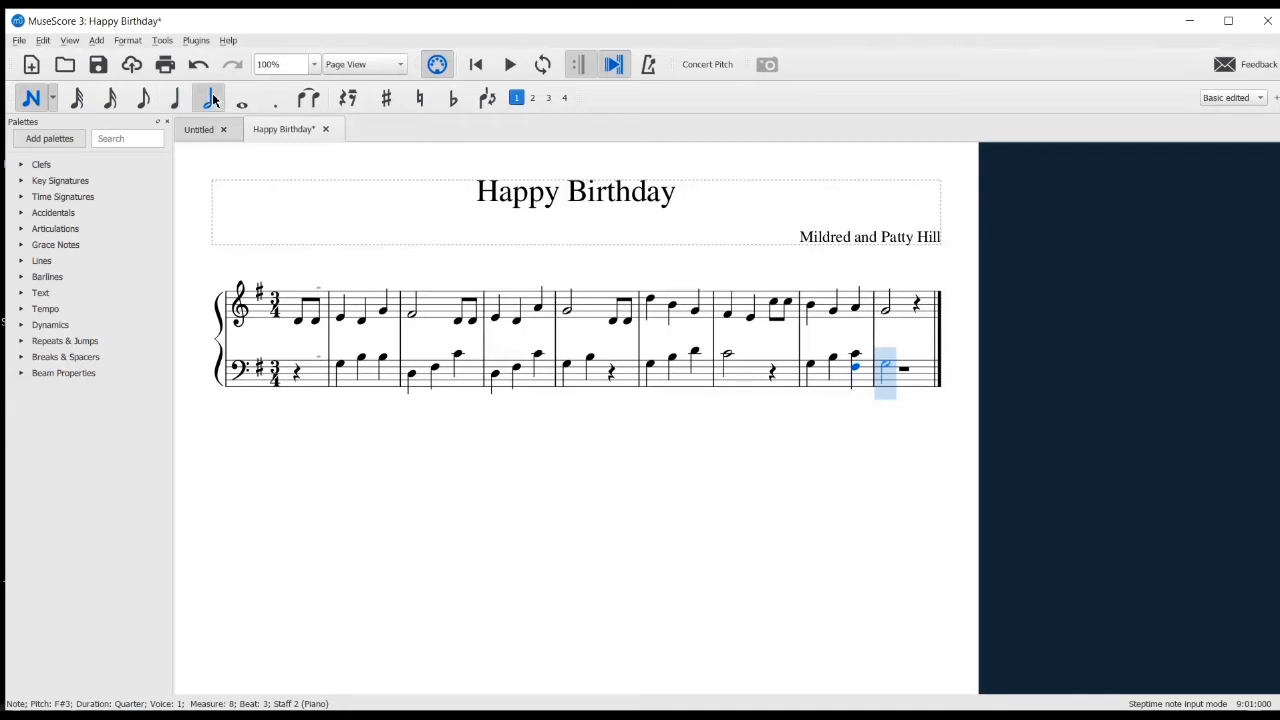
left_click(885, 363)
left_click(886, 357)
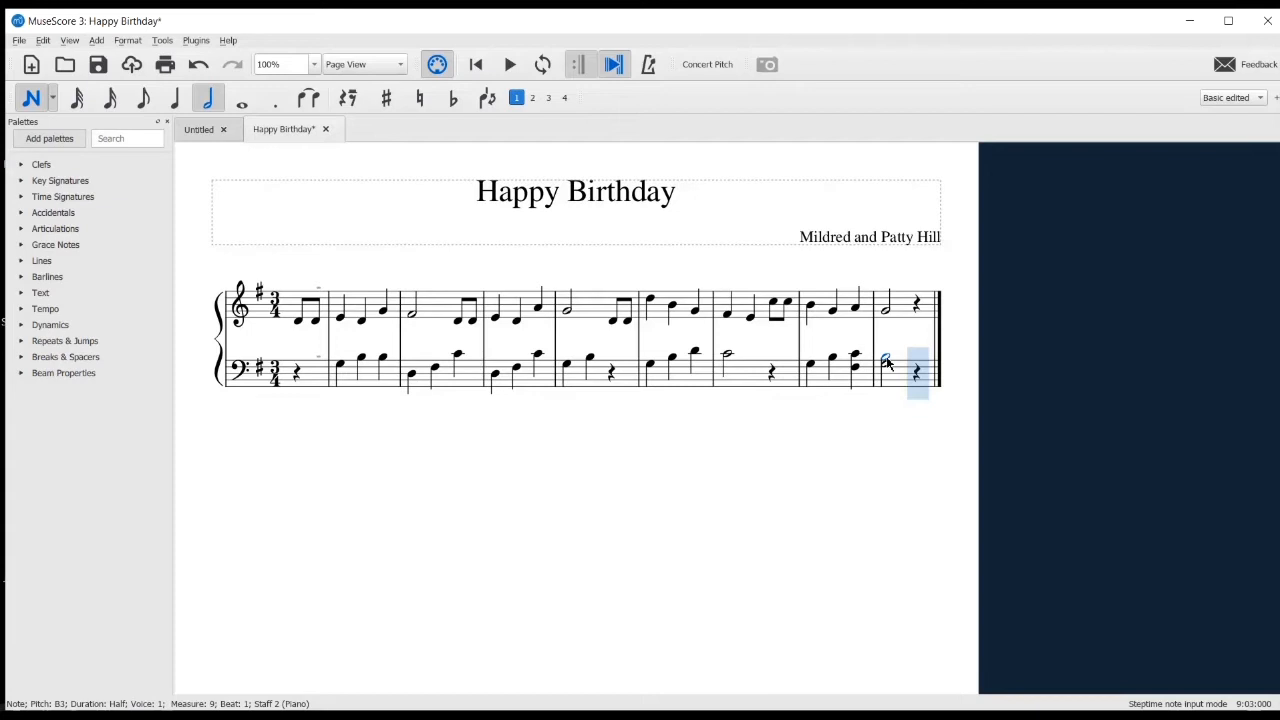
double_click(24, 104)
left_click(33, 98)
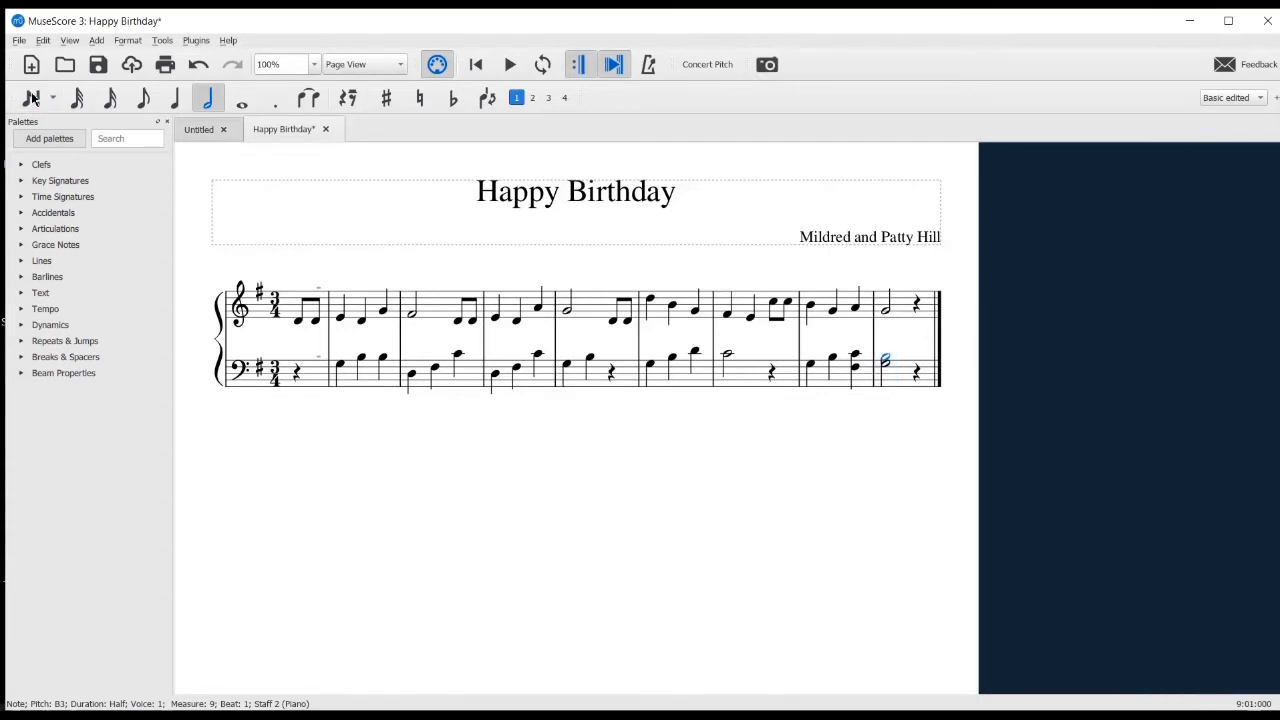
Add system breaks at a regular measure interval so the first system holds five measures including the pickup
left_click(123, 43)
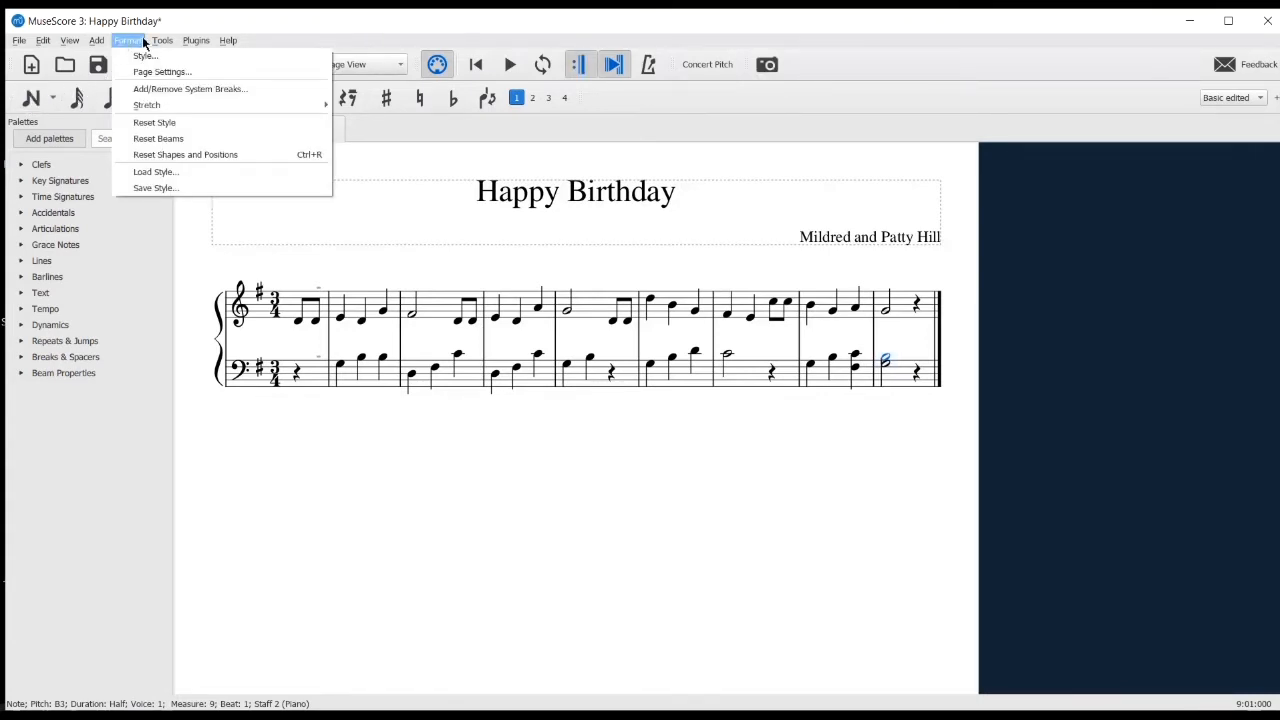
left_click(199, 93)
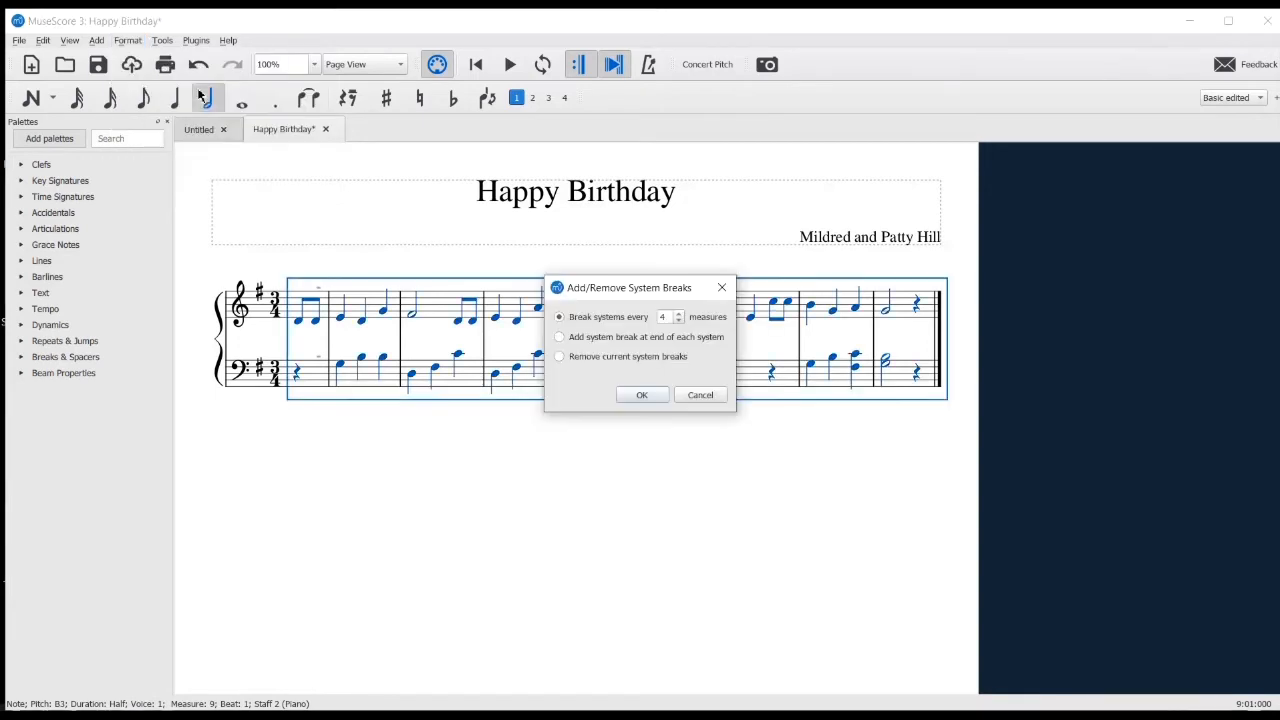
left_click(678, 319)
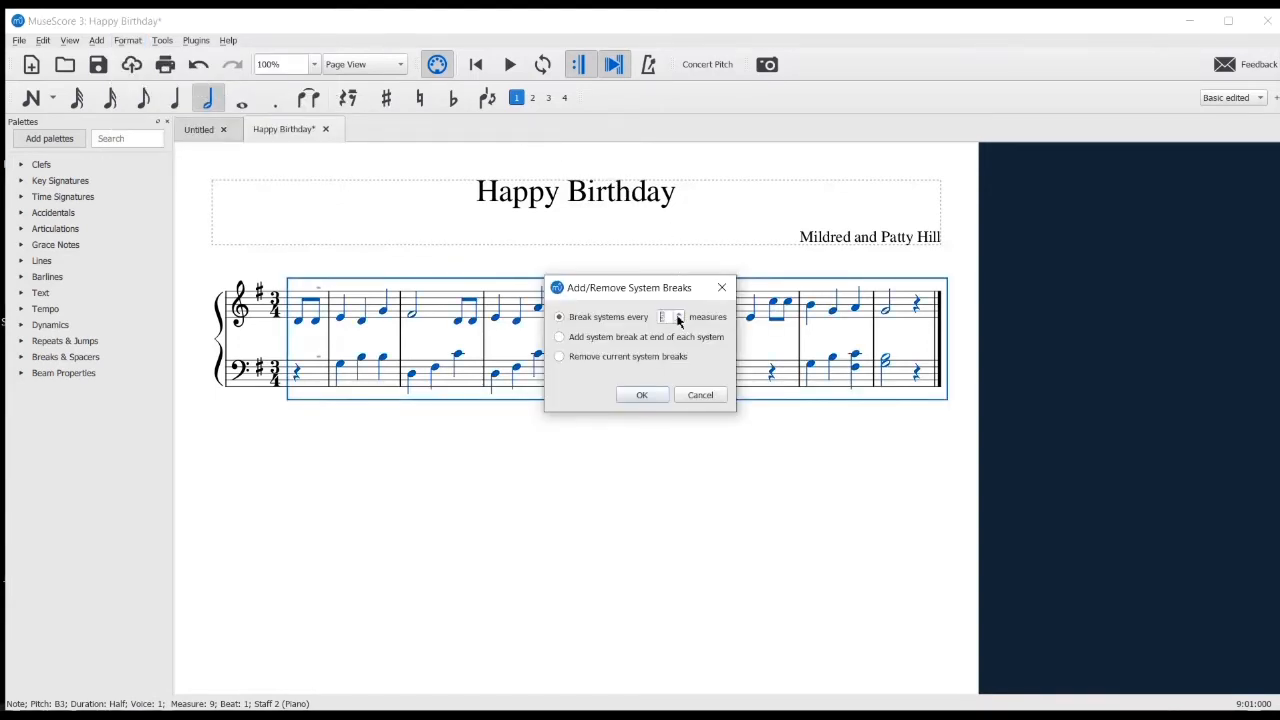
left_click(642, 395)
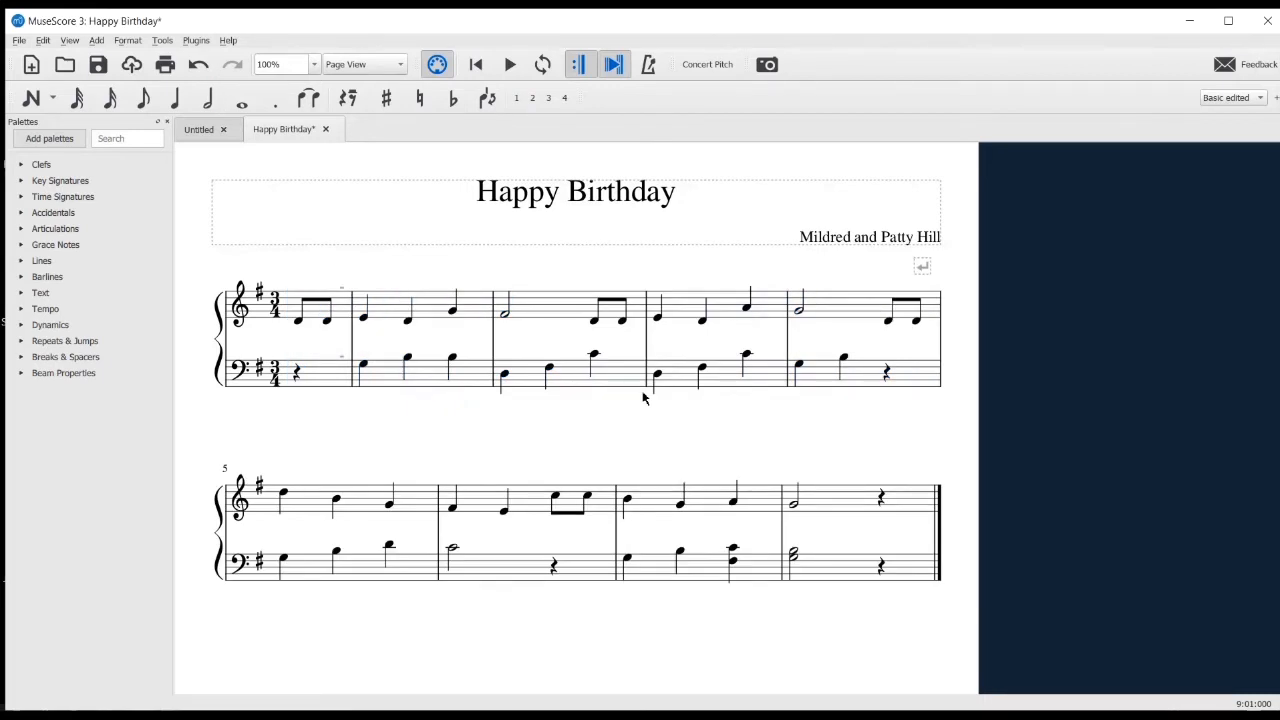
Add the "Hap-py birth-day to you." lyrics under the treble melody from the first note, including the birthday person's name after "dear"
left_click(297, 322)
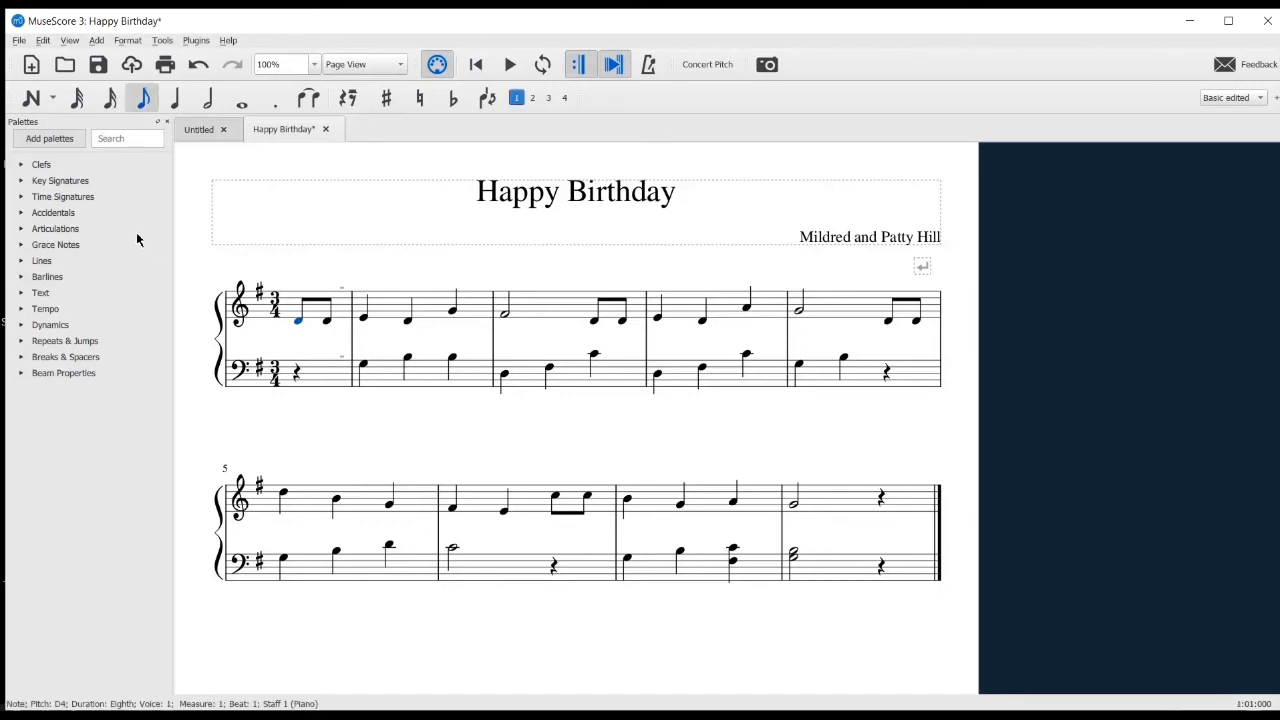
left_click(97, 41)
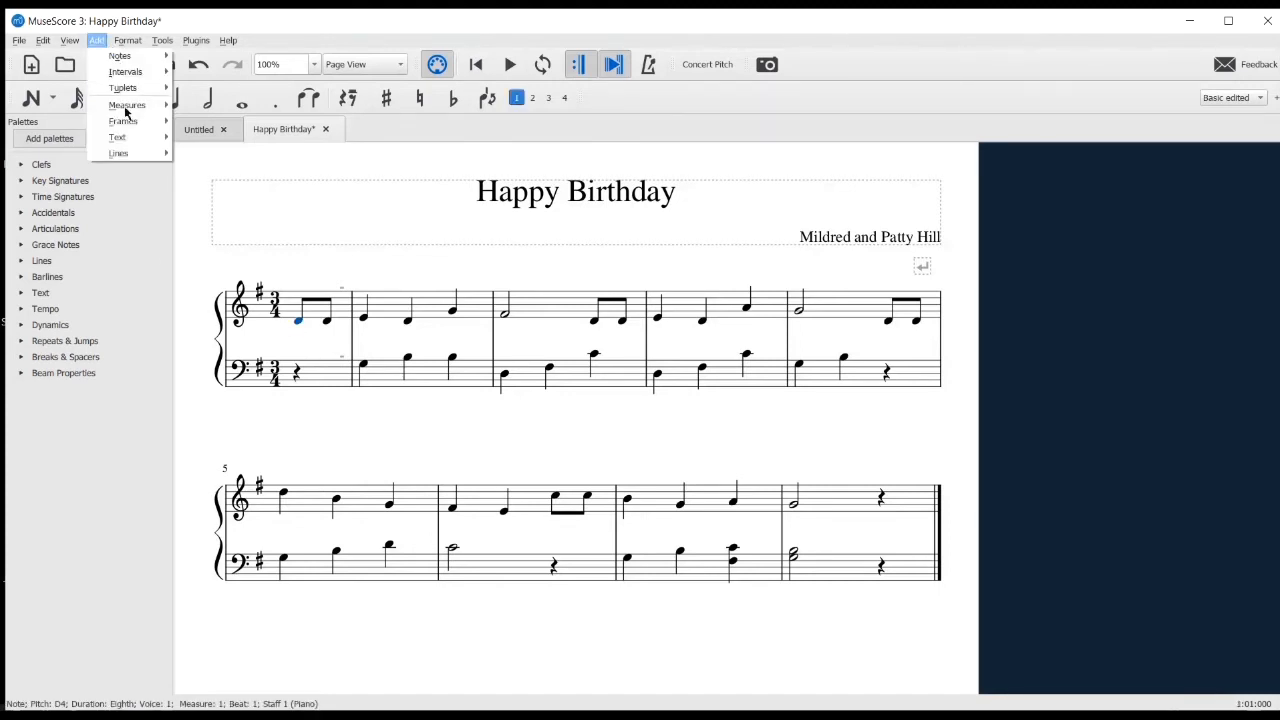
mouse_move(126, 139)
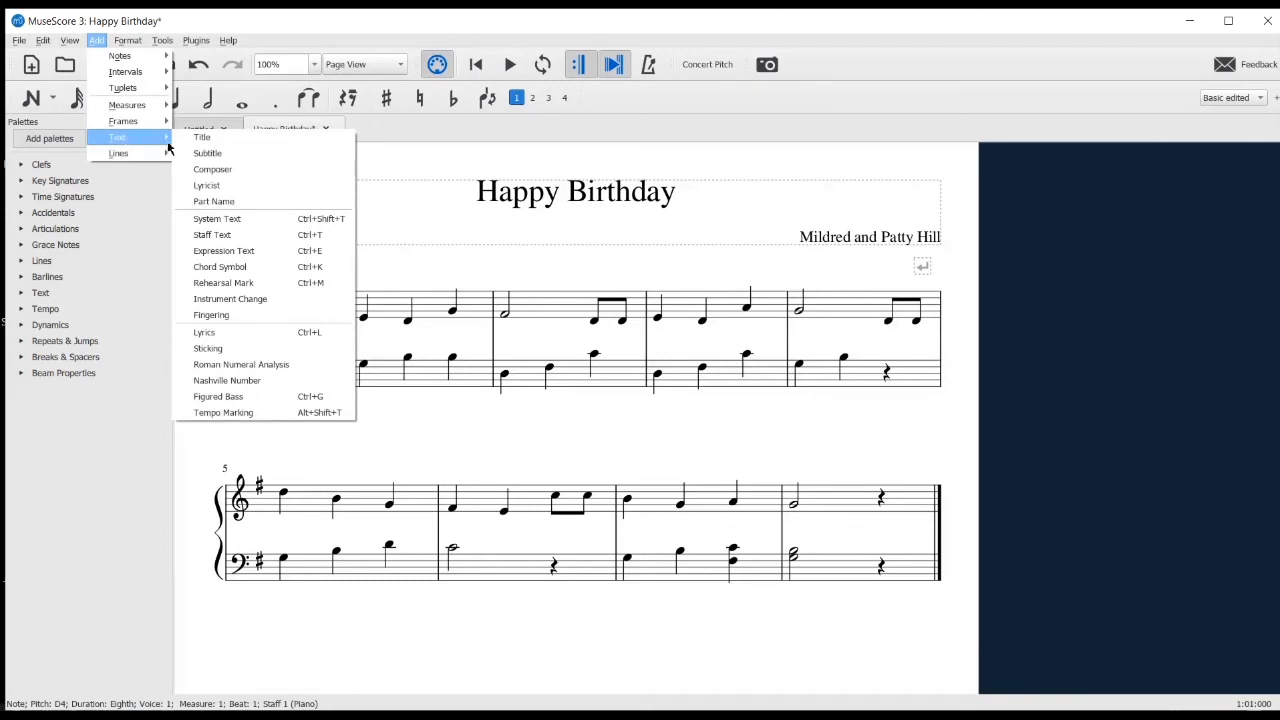
left_click(243, 340)
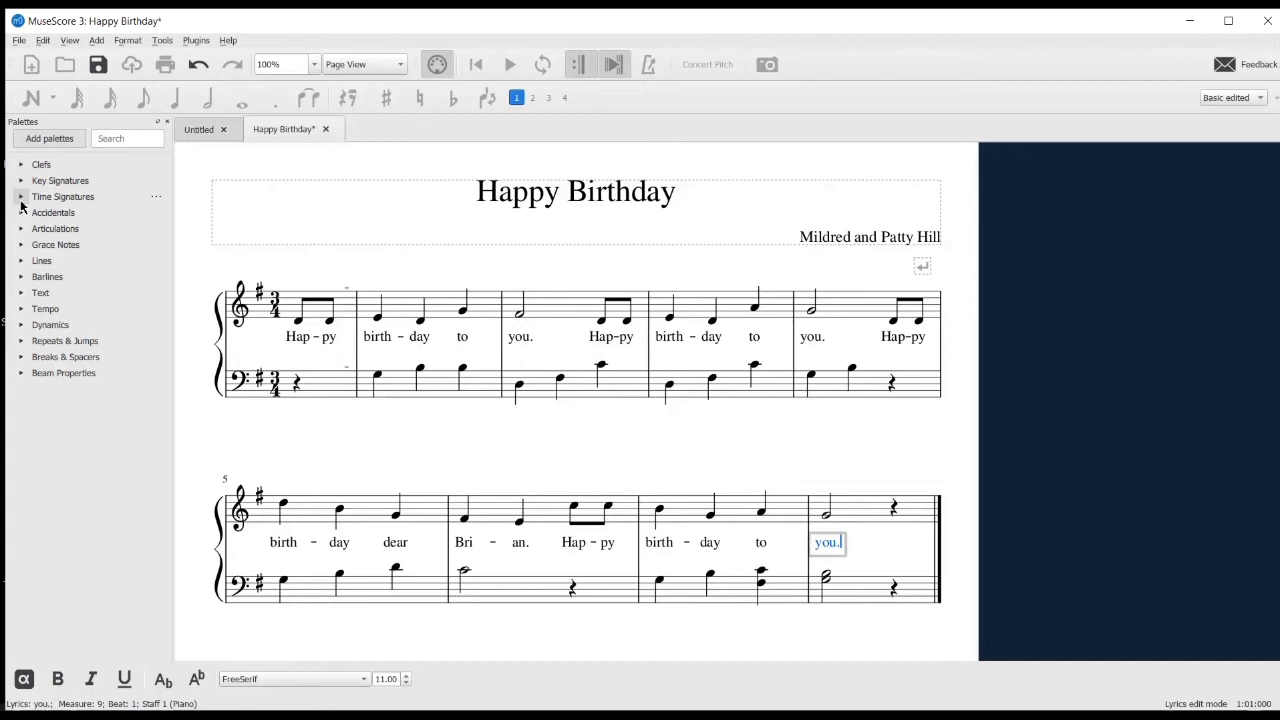
Add the Fingering palette to the available palettes
left_click(50, 139)
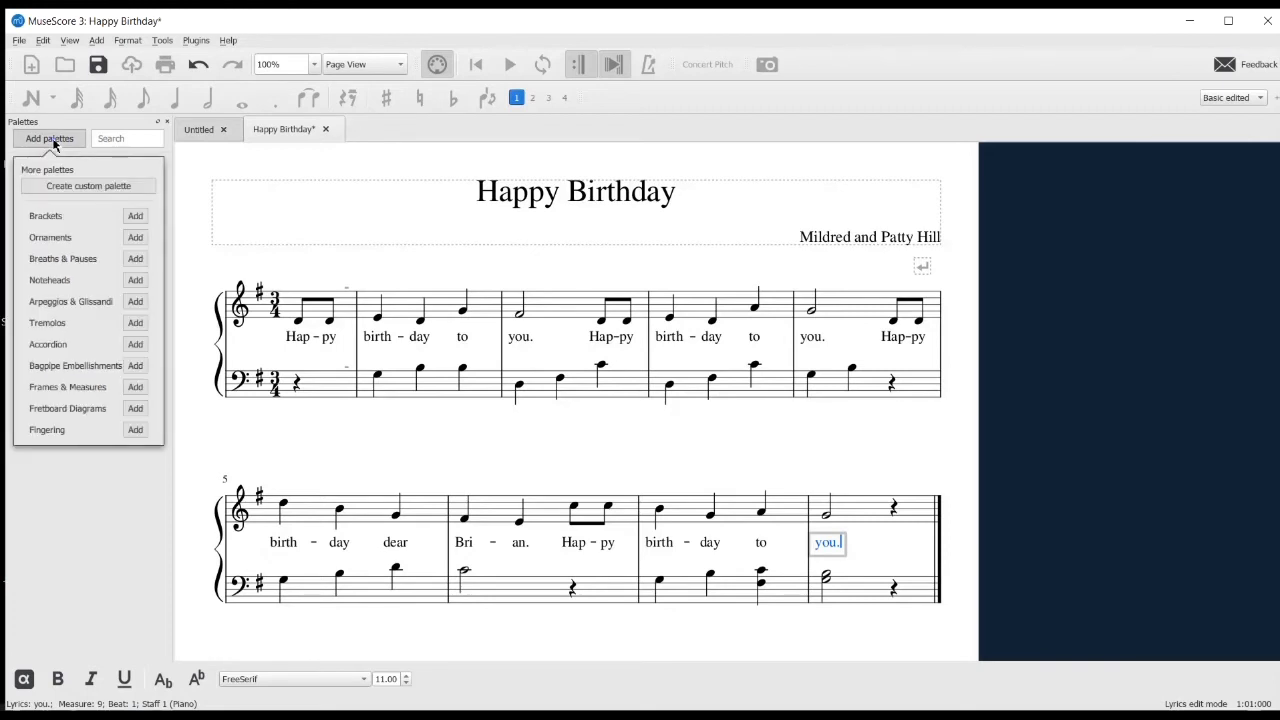
left_click(135, 430)
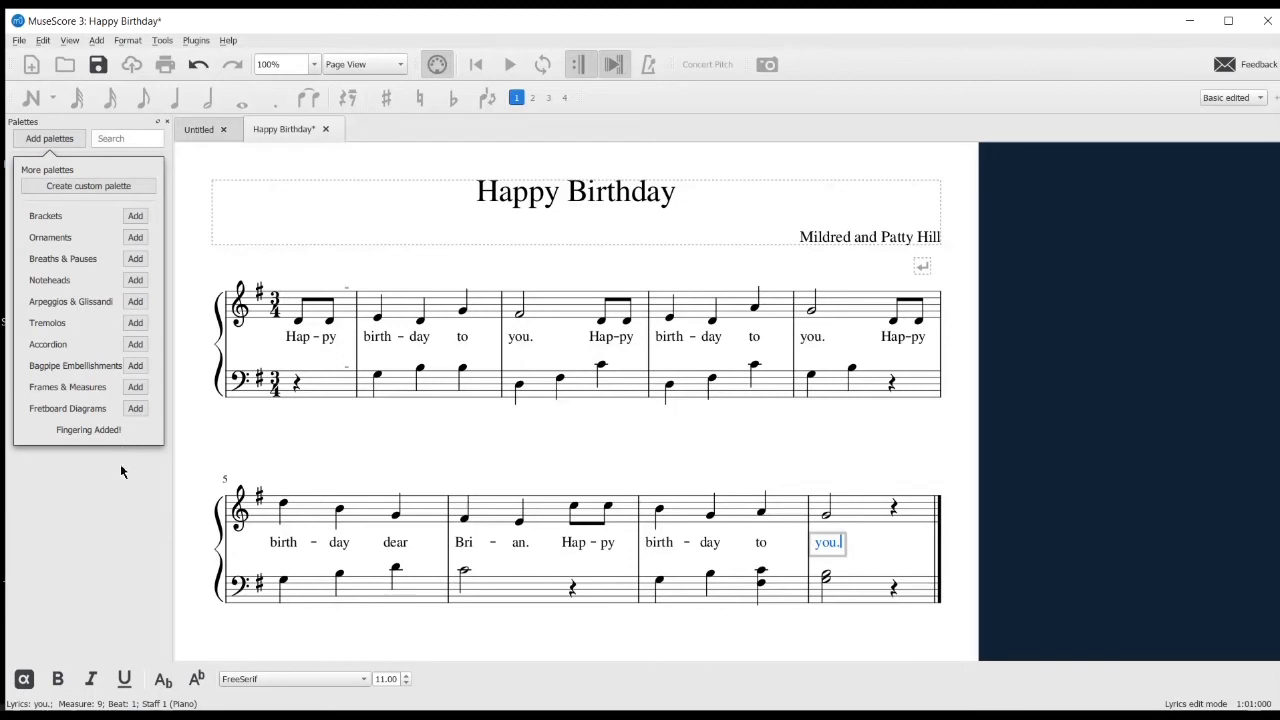
Expand the Fingering palette and add fingering 1 to the first treble pickup note
left_click(120, 474)
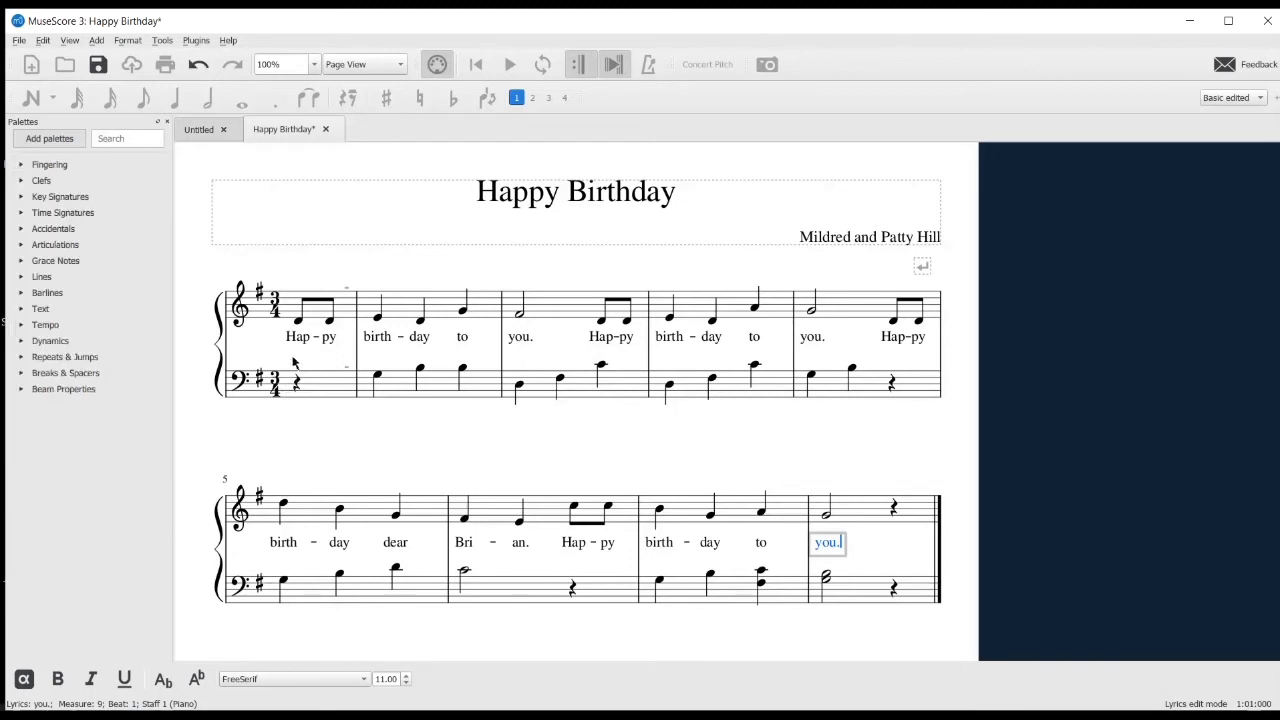
left_click(297, 323)
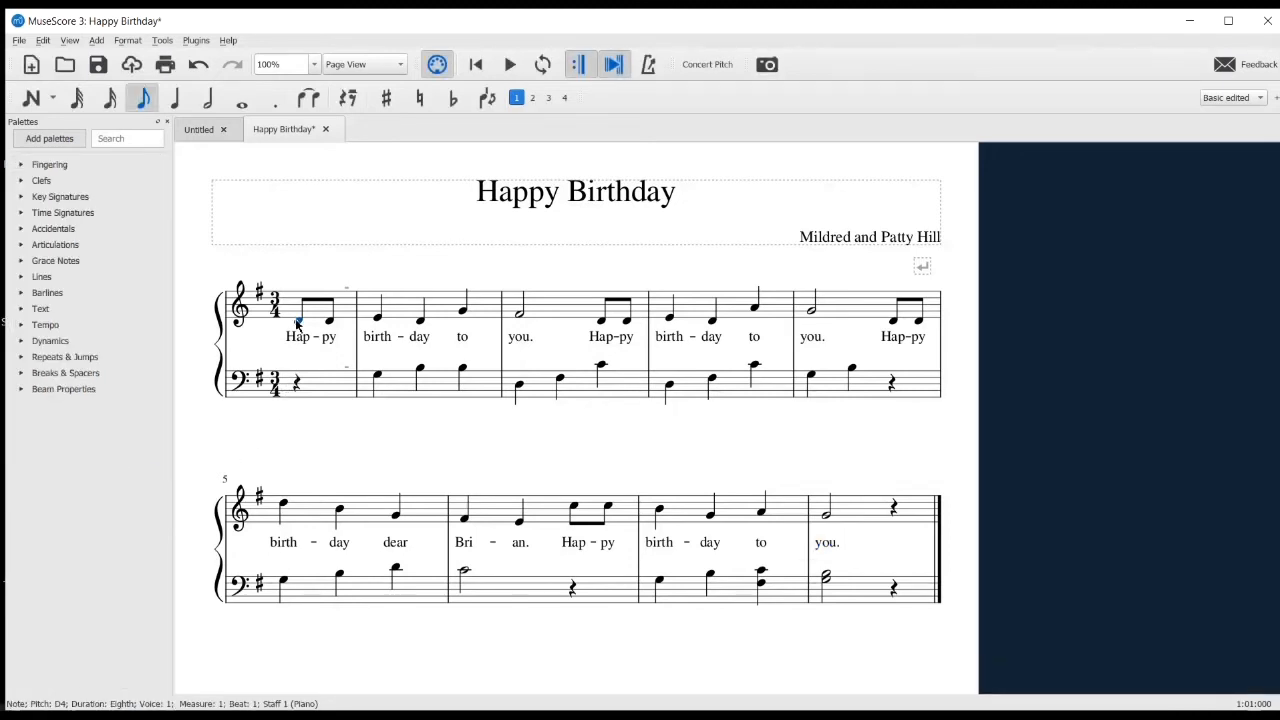
left_click(22, 165)
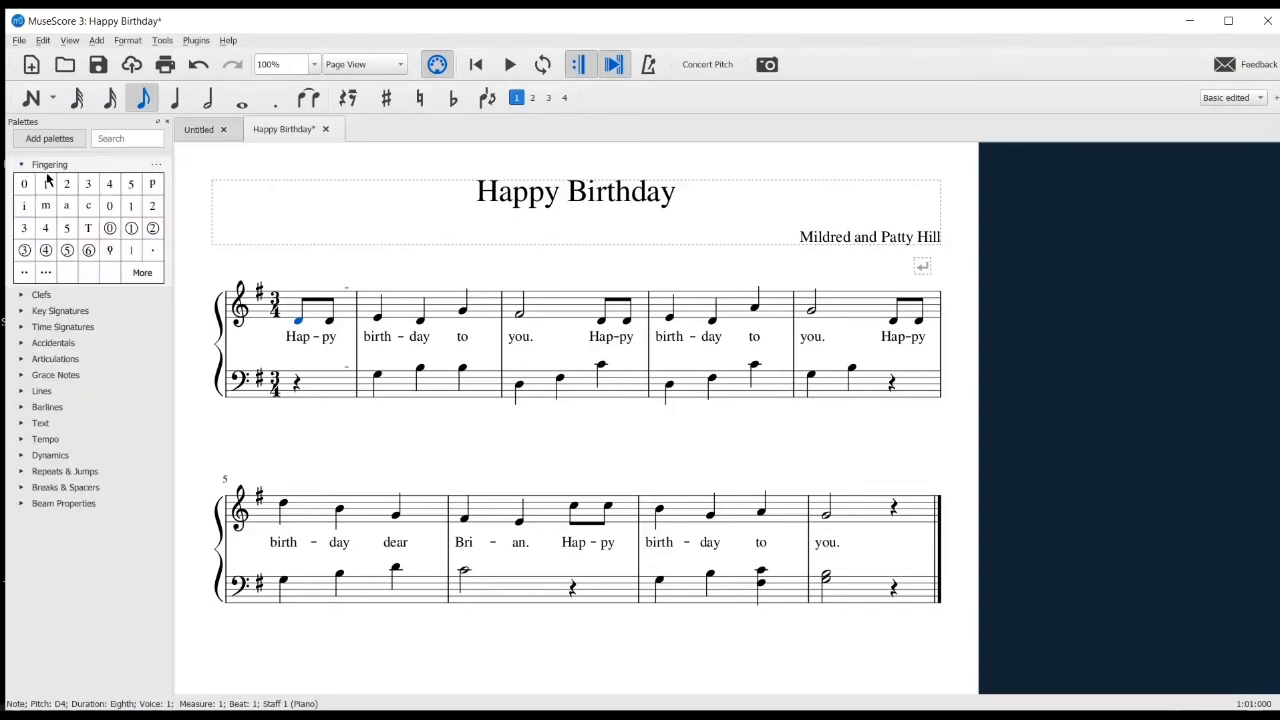
left_click(47, 185)
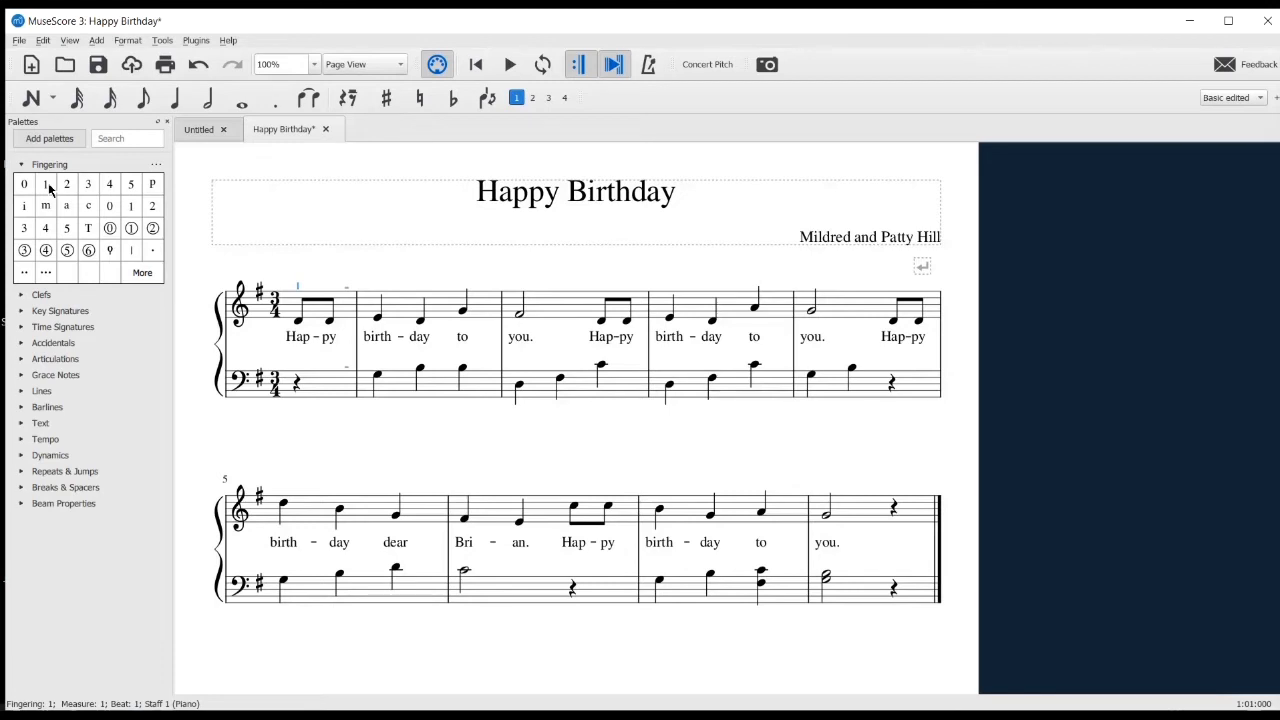
Add fingerings 2, 1 and 4 to the three treble quarter notes of the first full measure
left_click(377, 319)
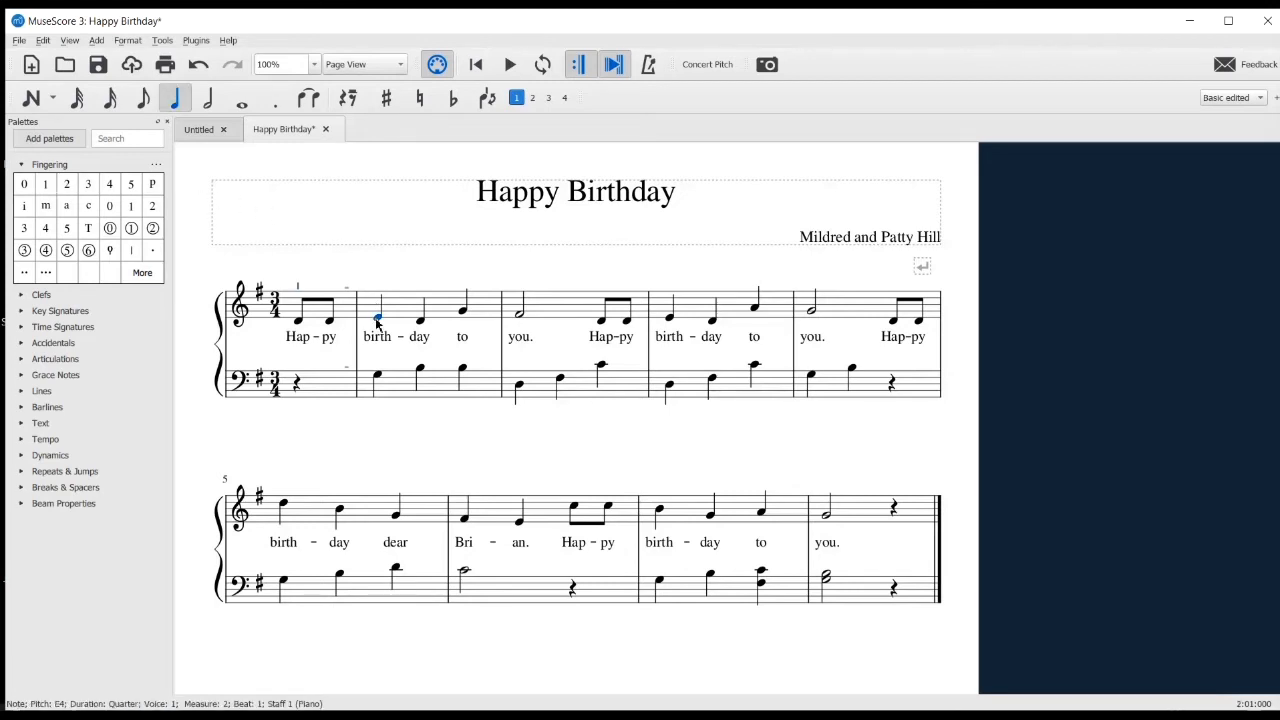
left_click(67, 184)
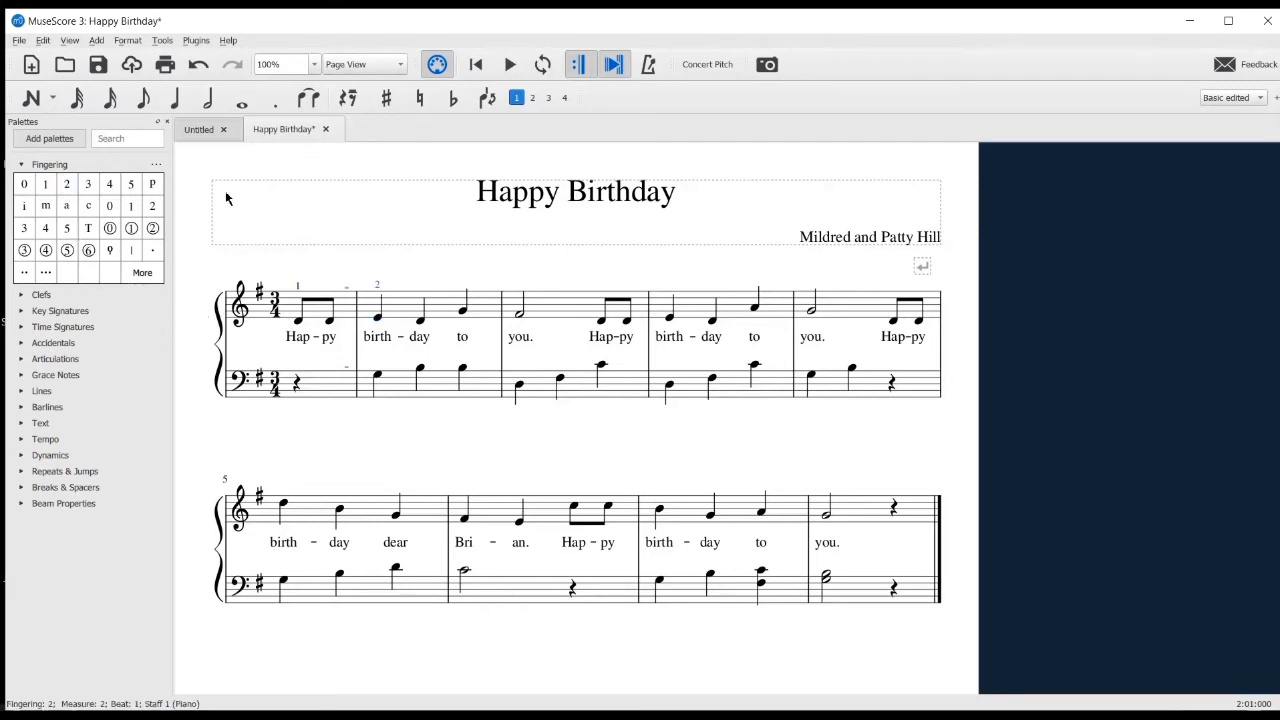
left_click(421, 325)
left_click(45, 184)
left_click(462, 310)
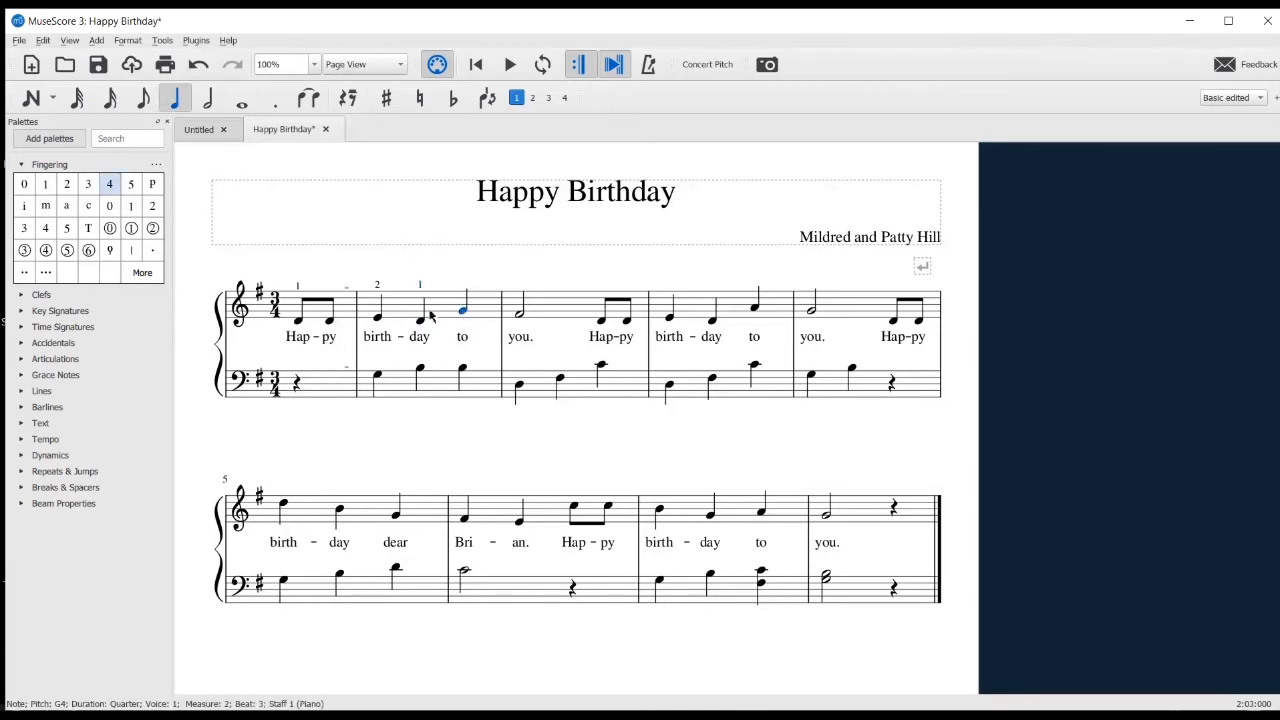
left_click(110, 186)
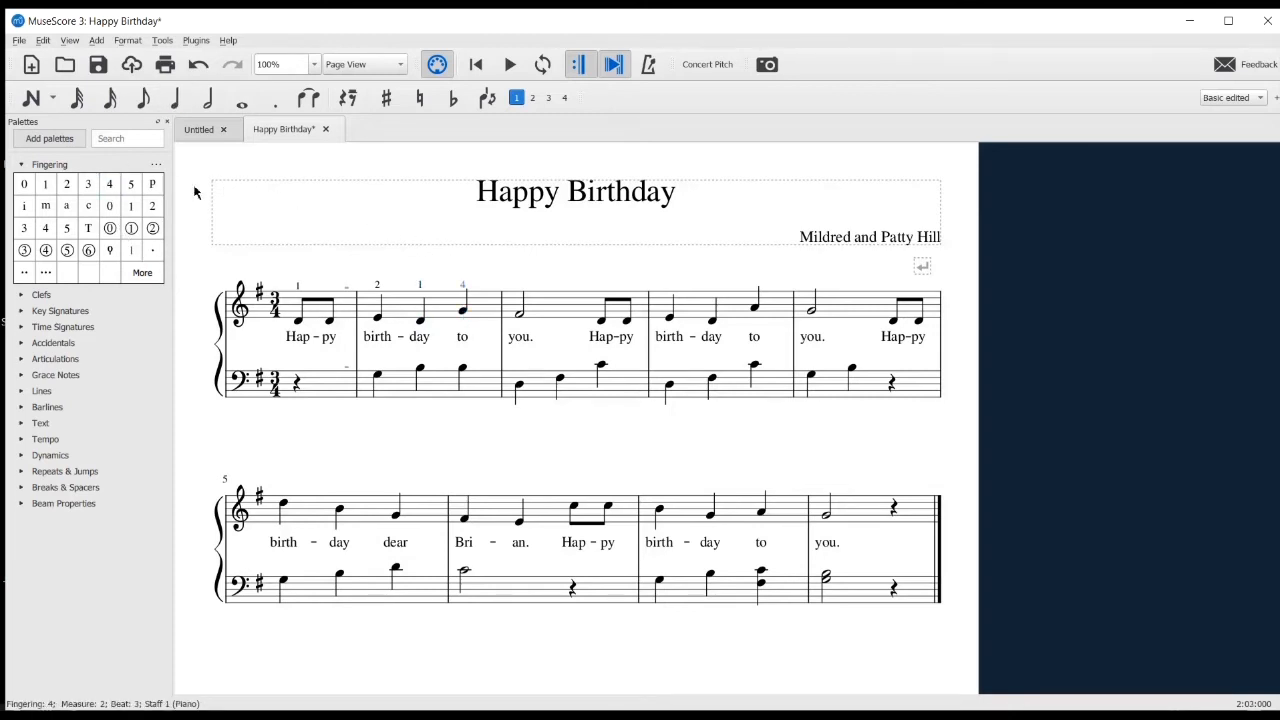
Add fingering 3 to the treble half note on the first "you." and fingering 1 to the "Hap" eighth note ending the first system
left_click(519, 313)
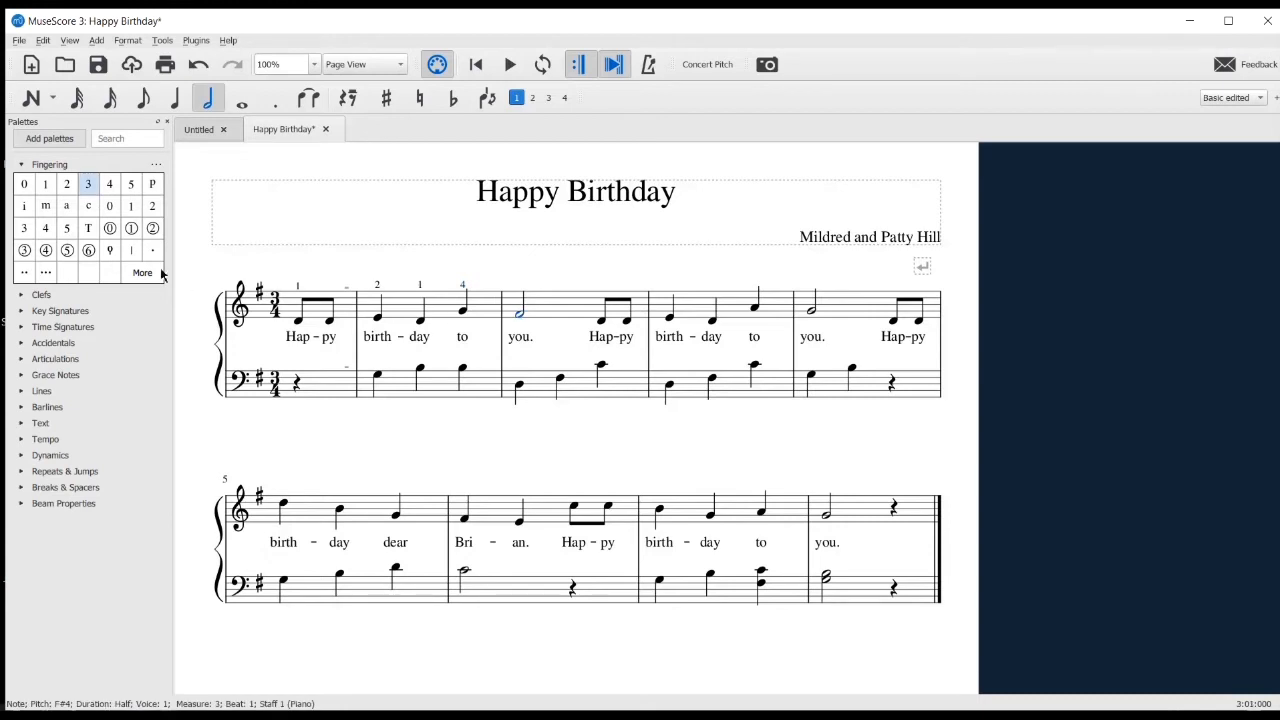
left_click(88, 186)
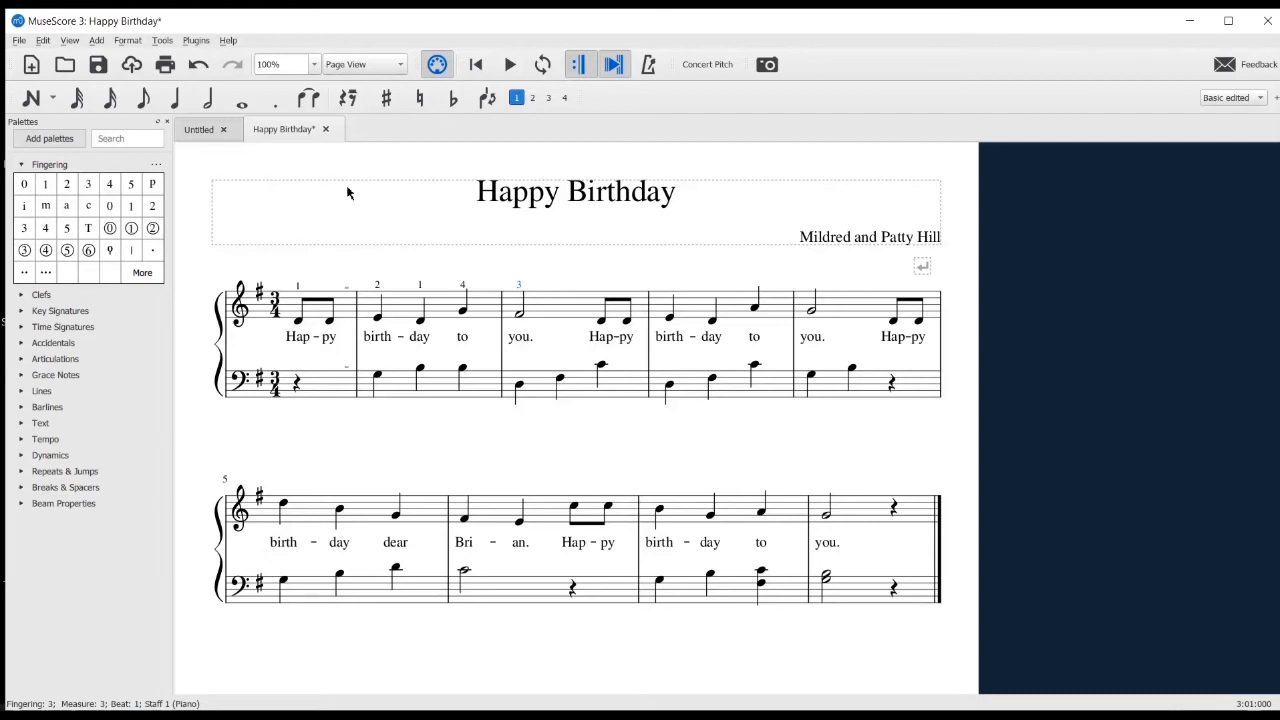
left_click(893, 322)
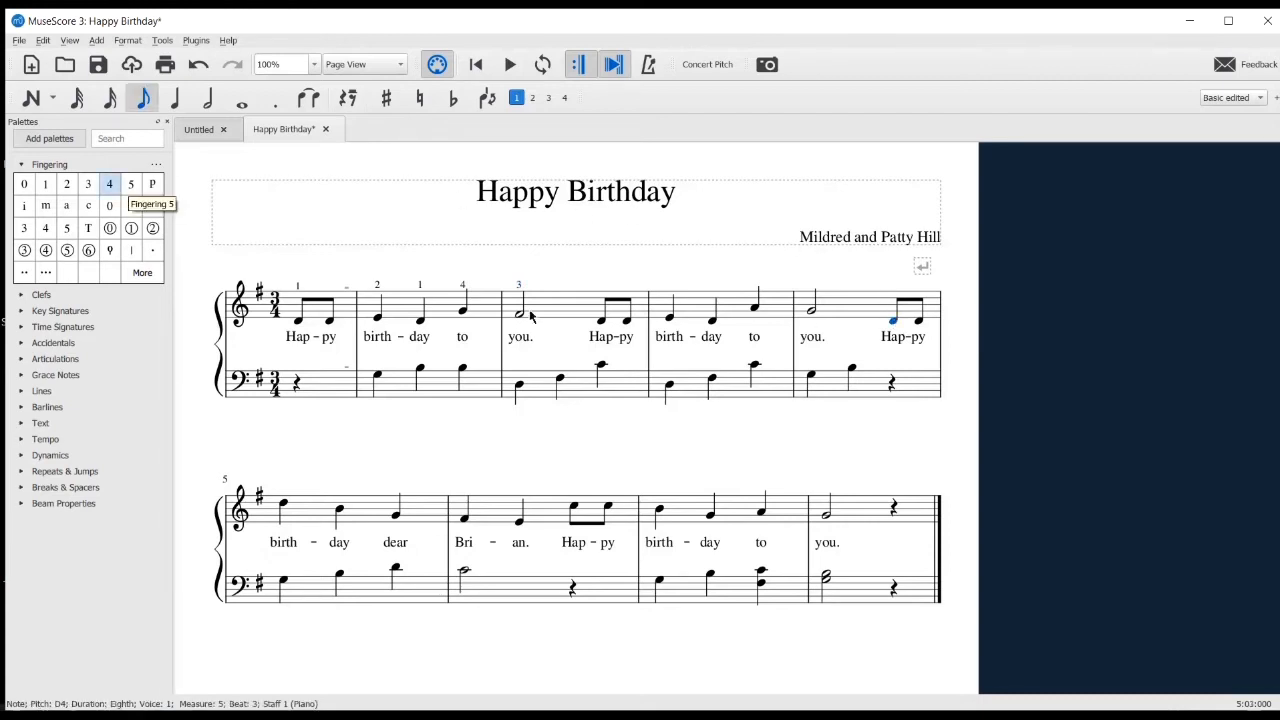
left_click(46, 185)
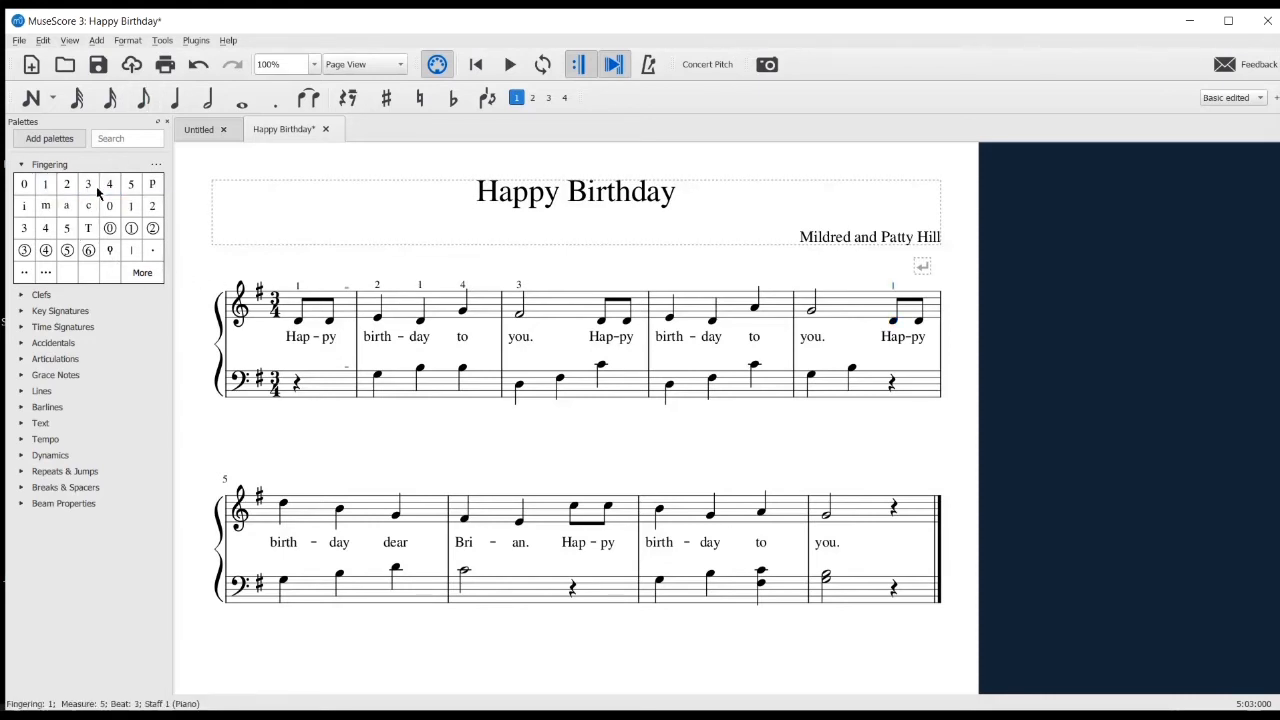
Add fingerings 5, 3 and 1 to the treble notes on "birth-day dear" at the start of the second system
left_click(284, 506)
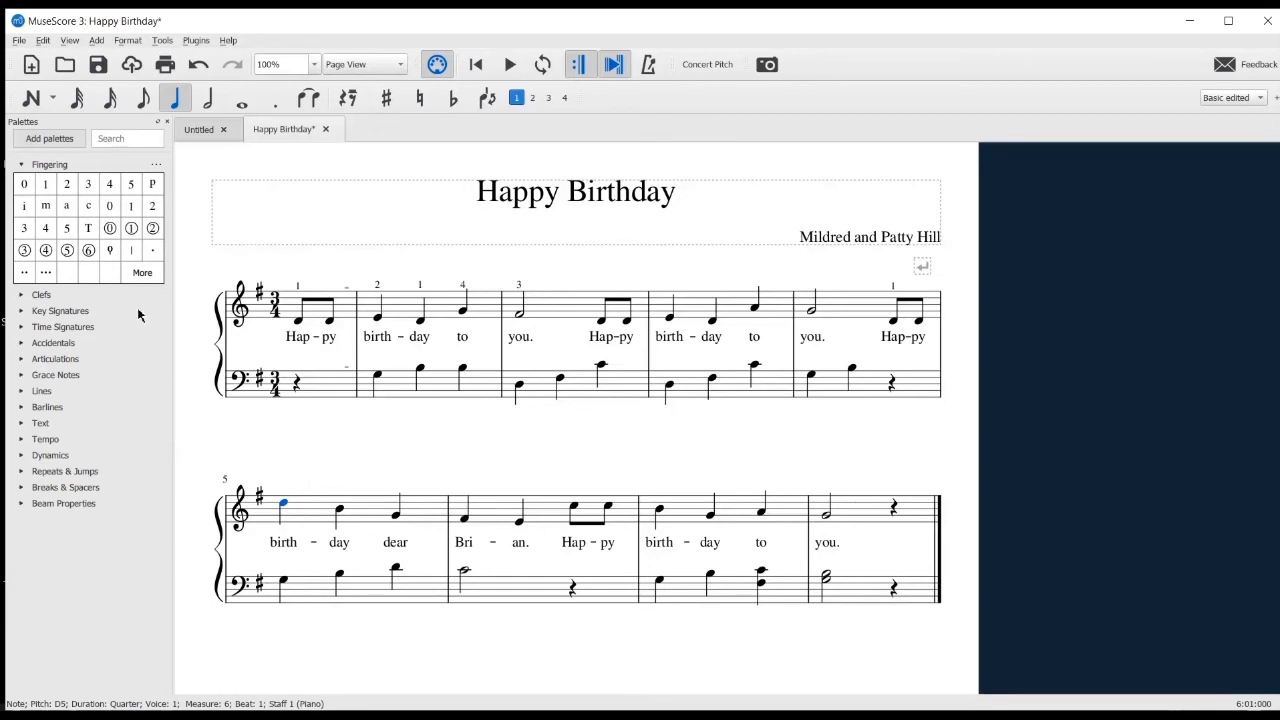
left_click(131, 186)
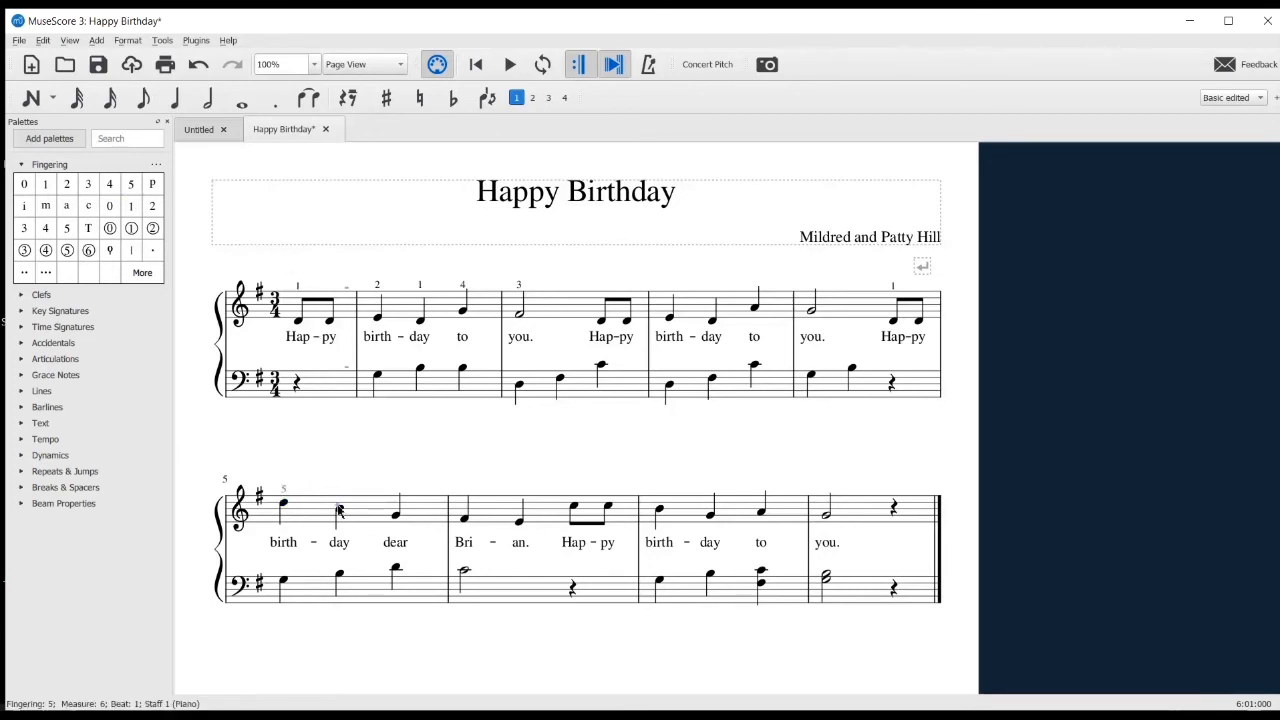
left_click(340, 510)
left_click(88, 186)
left_click(397, 514)
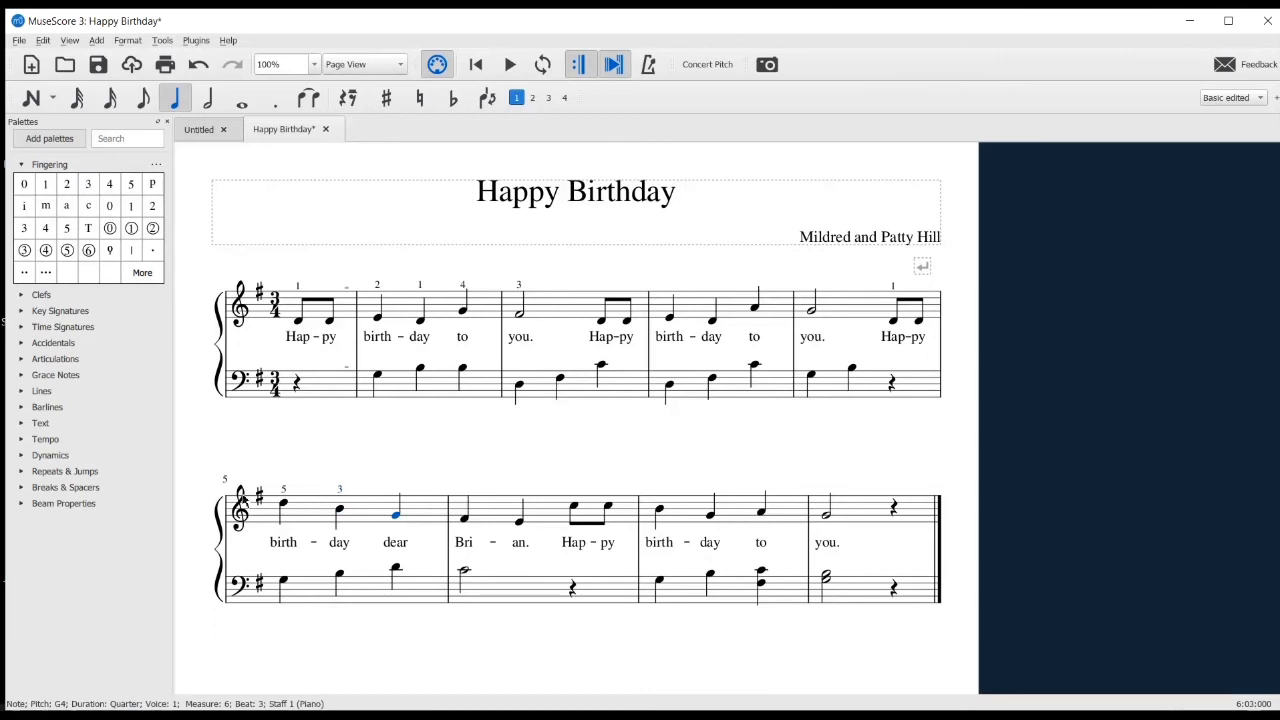
left_click(45, 184)
In the second system's treble staff, add fingering 2 to the note after "dear", 5 to "Hap" and 4 to the last "birth"
left_click(464, 519)
left_click(67, 184)
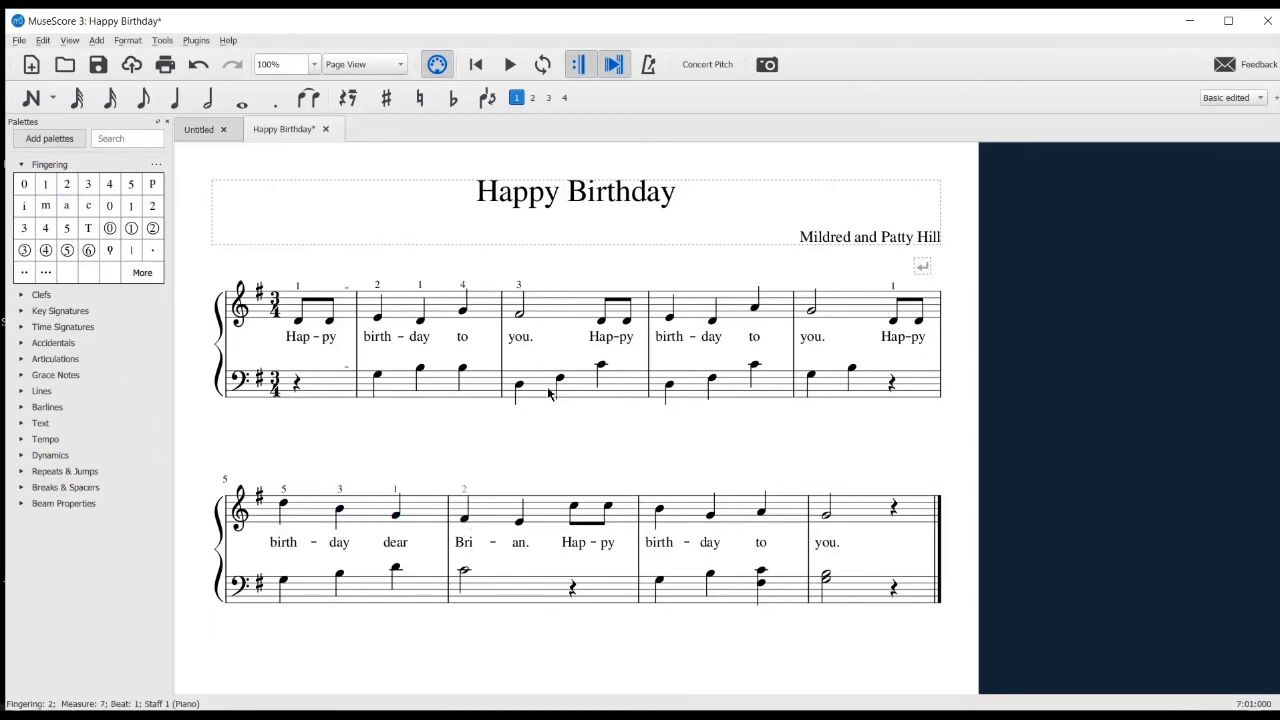
left_click(571, 509)
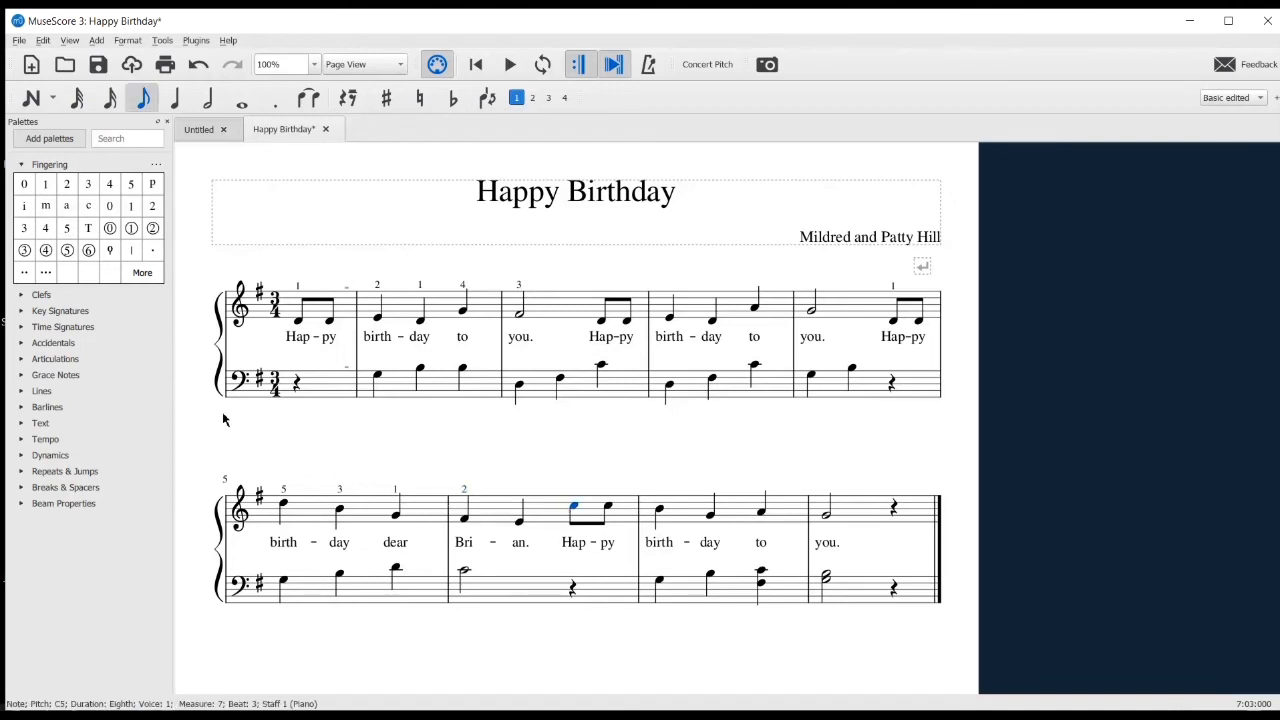
left_click(130, 184)
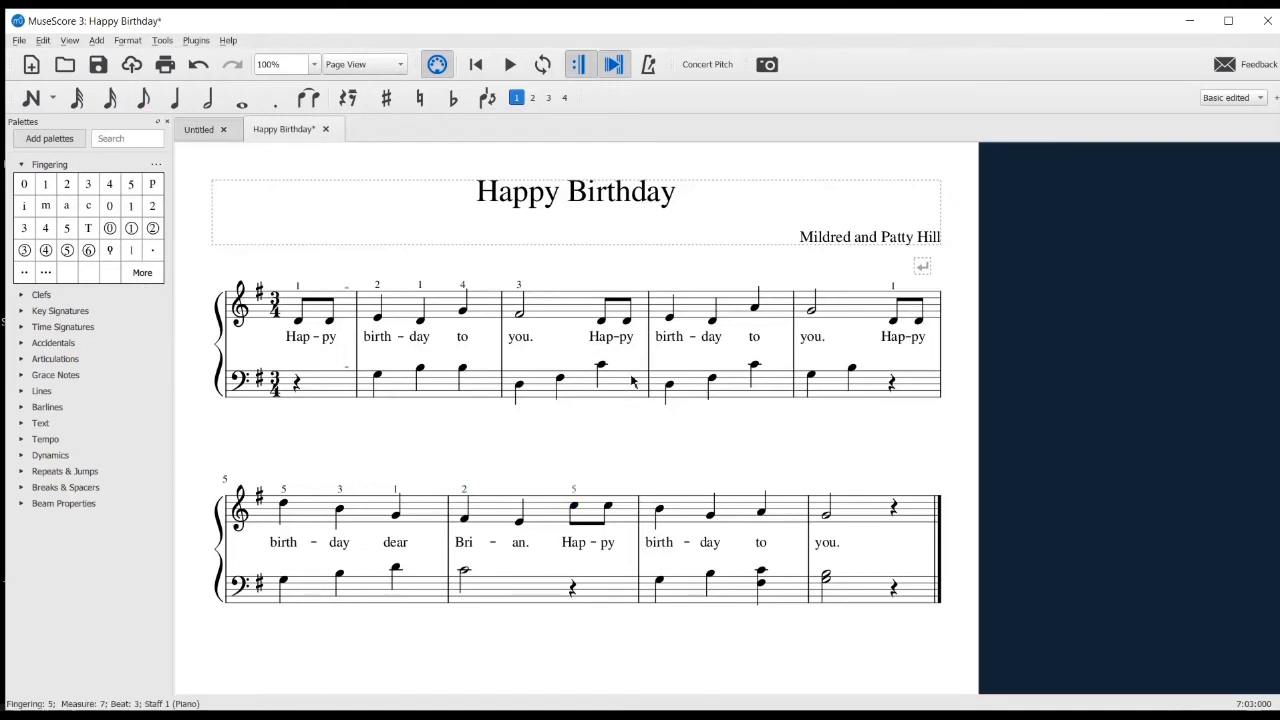
left_click(661, 514)
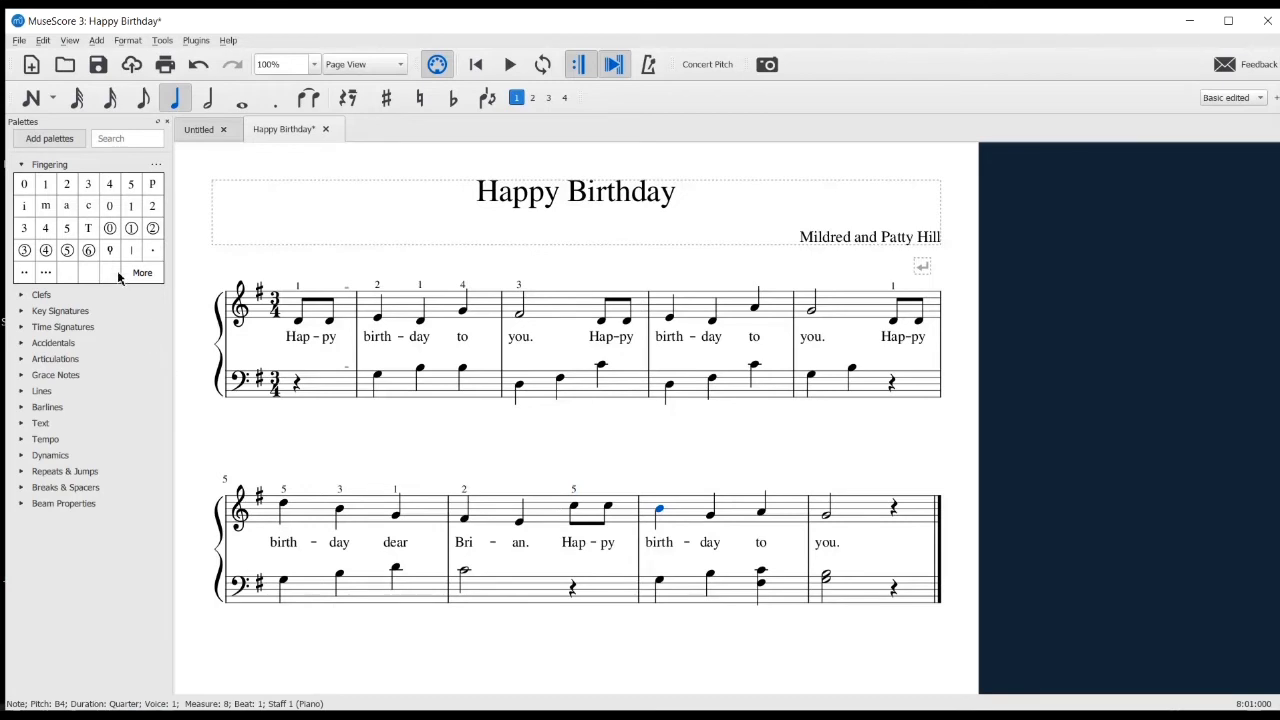
left_click(109, 186)
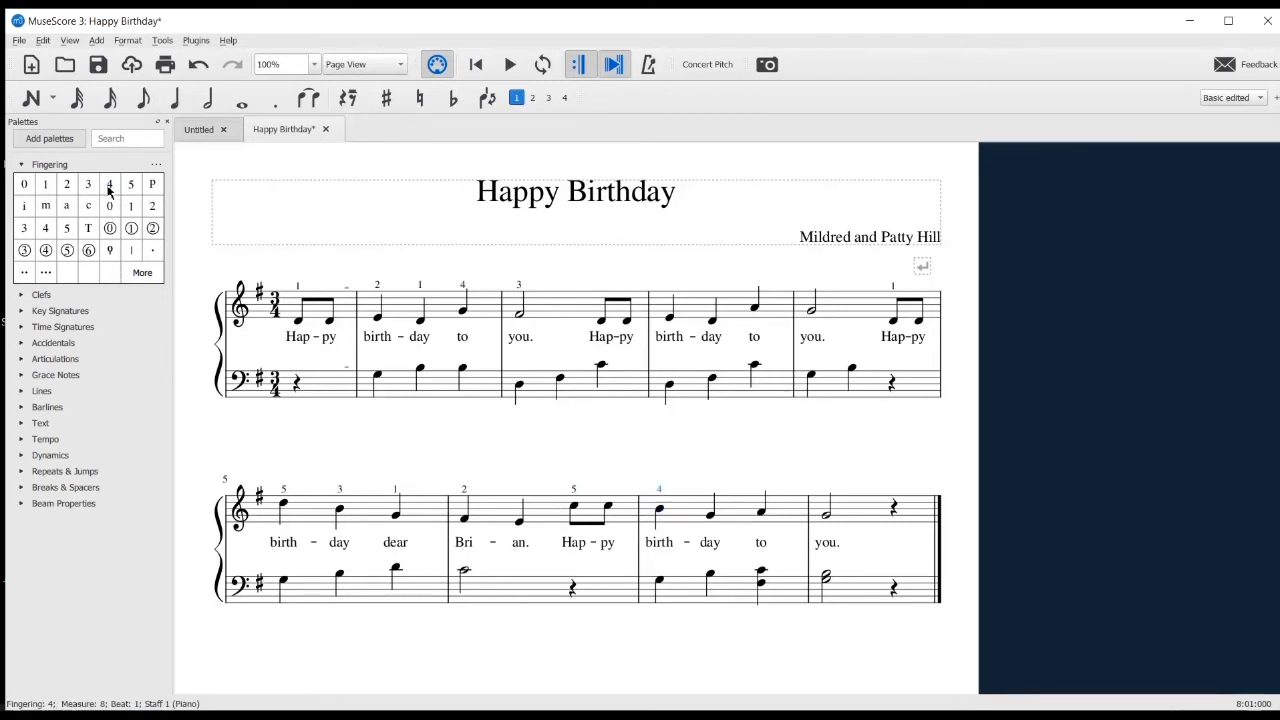
Add fingerings 3, 1 and 1 to the three bass notes of the first full measure
left_click(378, 378)
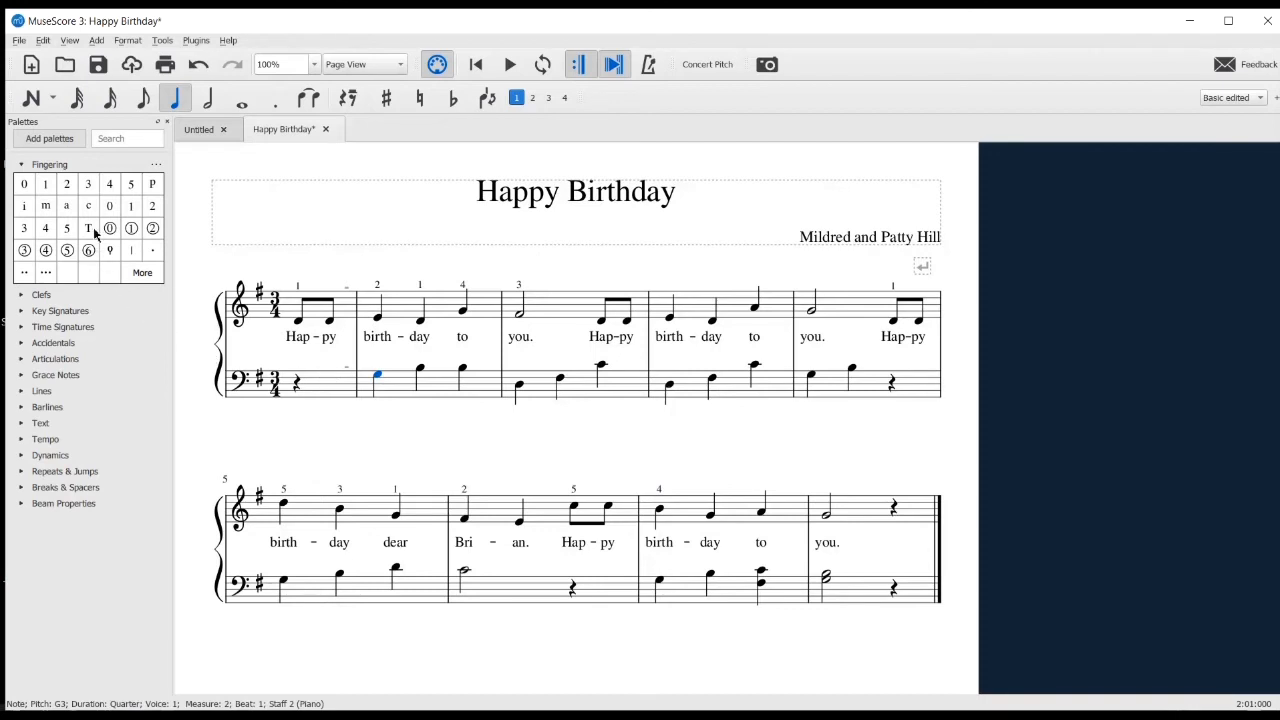
left_click(88, 184)
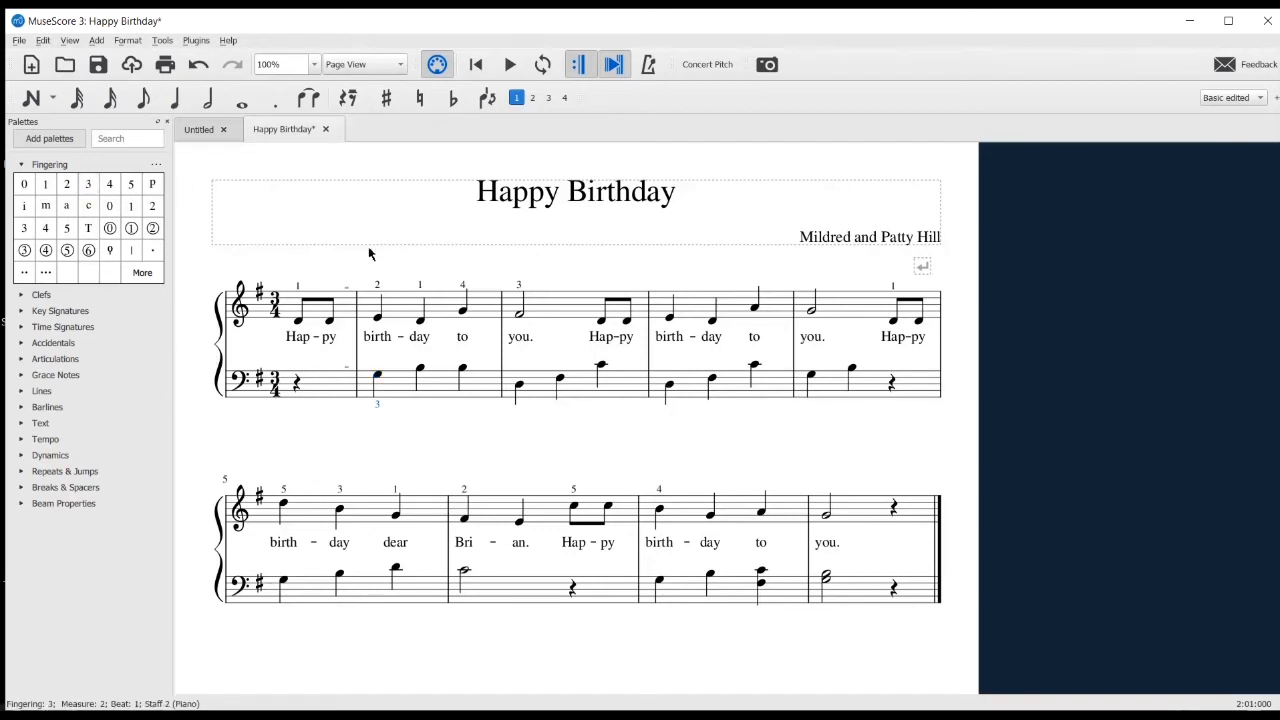
left_click(421, 370)
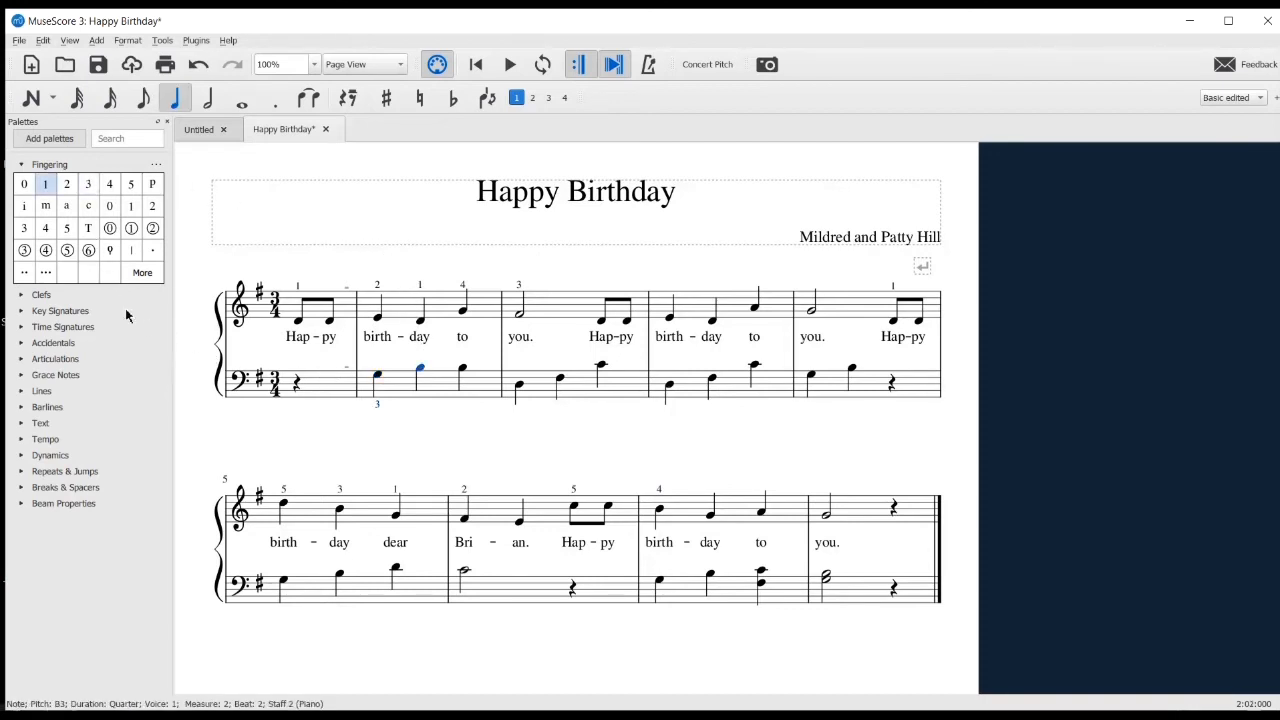
left_click(53, 186)
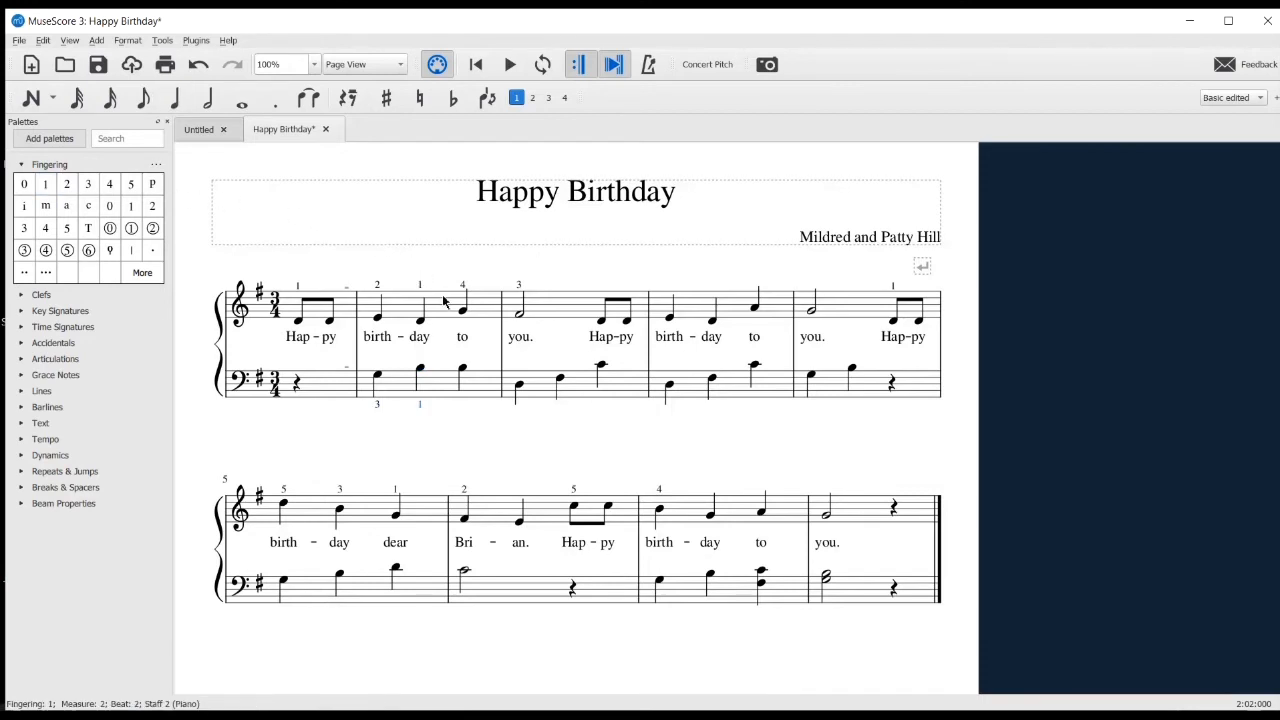
left_click(463, 371)
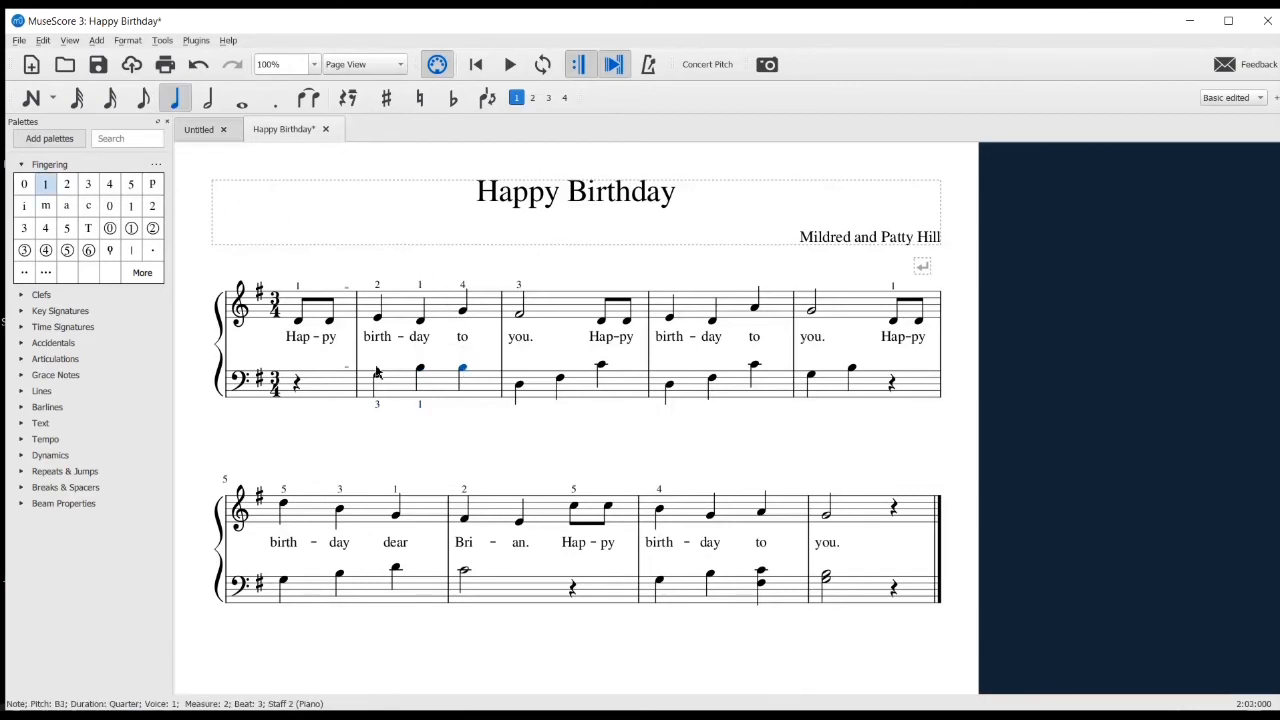
left_click(48, 193)
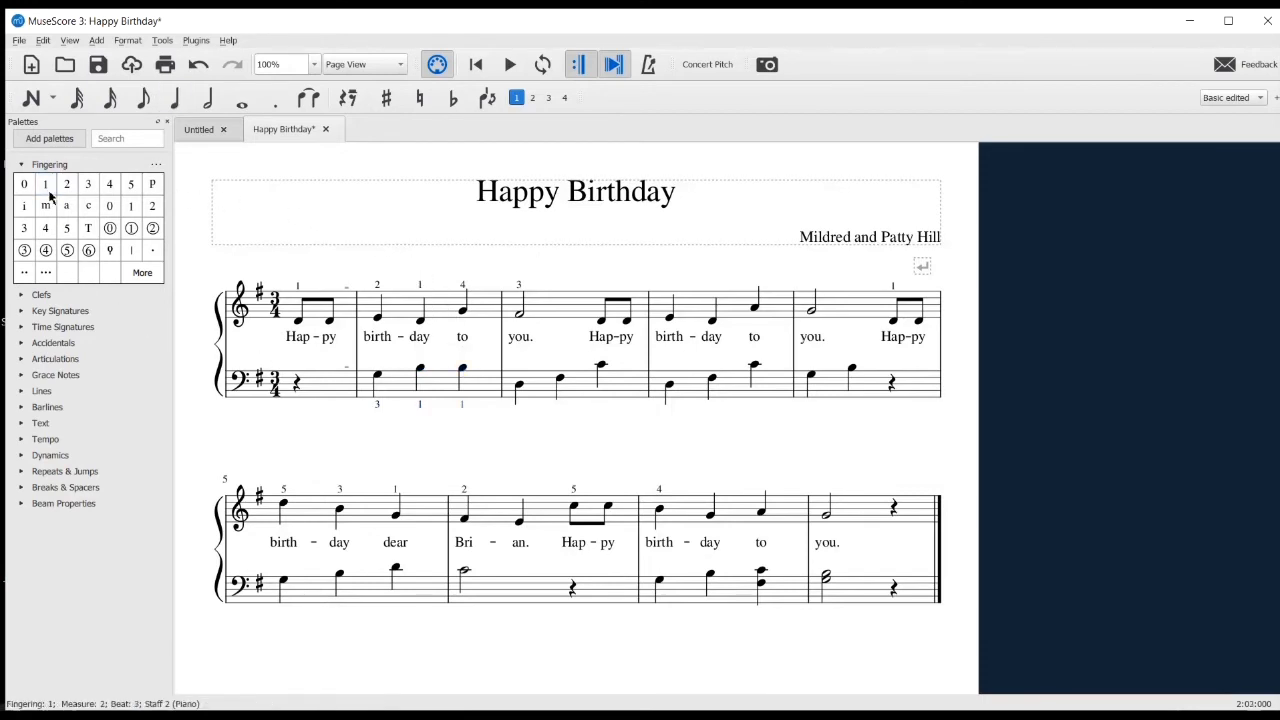
Add fingerings 5, 3 and 1 to the bass notes D3, F#3 and C4 of the second full measure
left_click(517, 387)
left_click(130, 184)
left_click(560, 380)
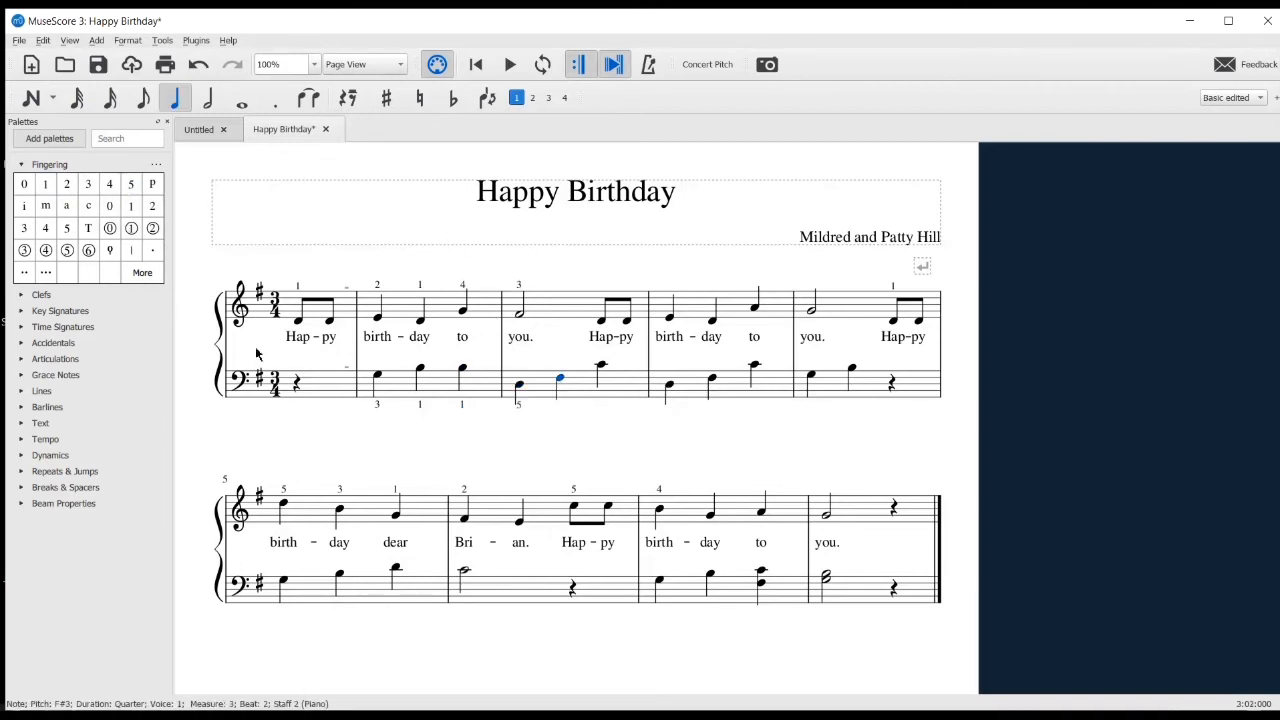
left_click(88, 184)
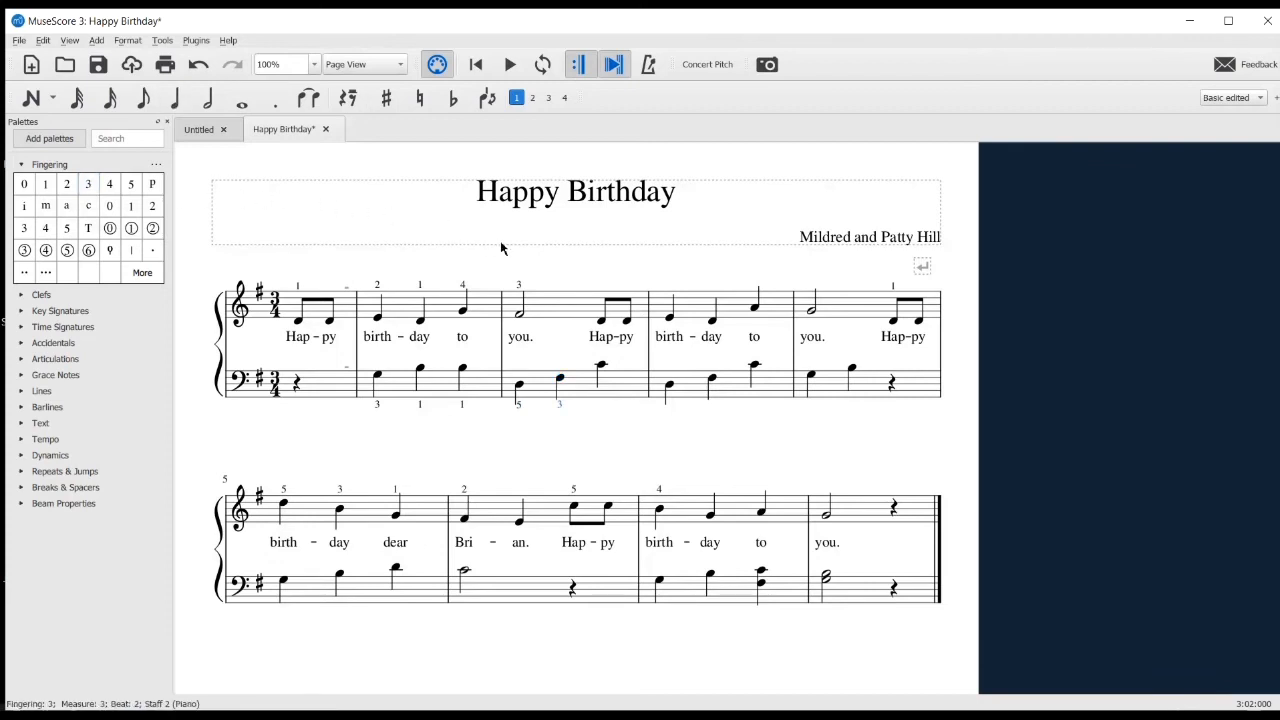
left_click(601, 367)
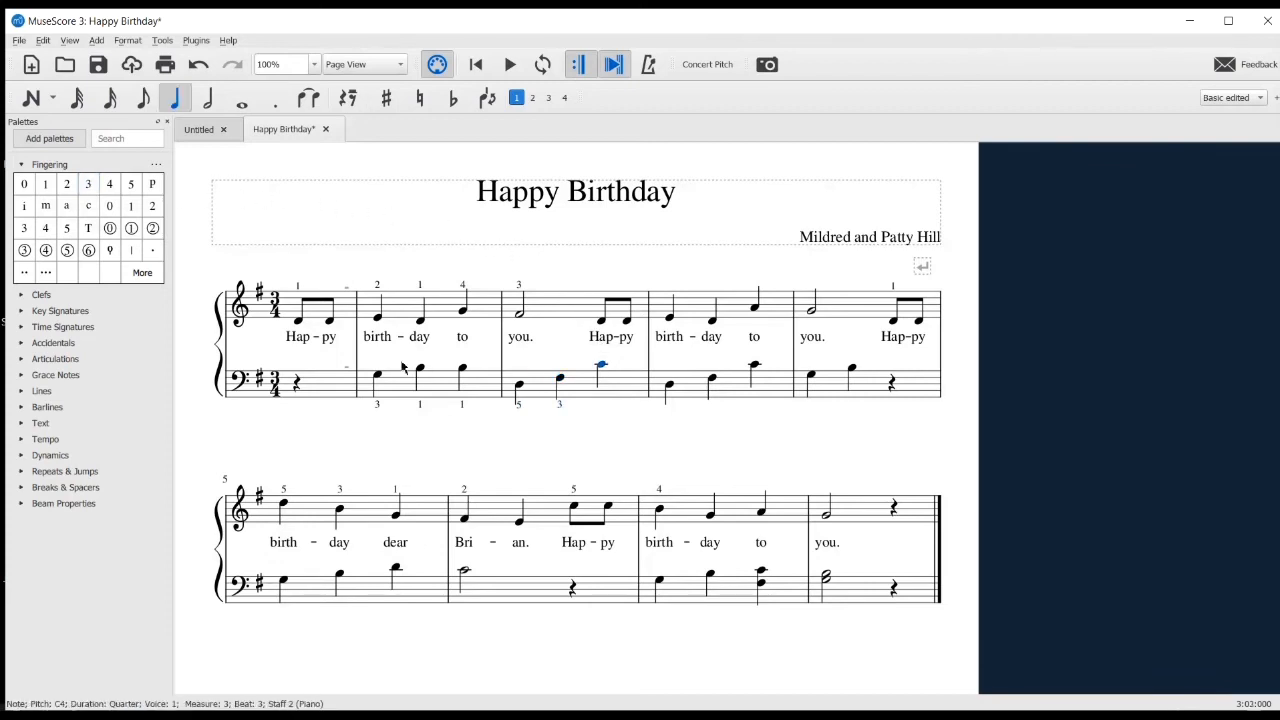
left_click(45, 186)
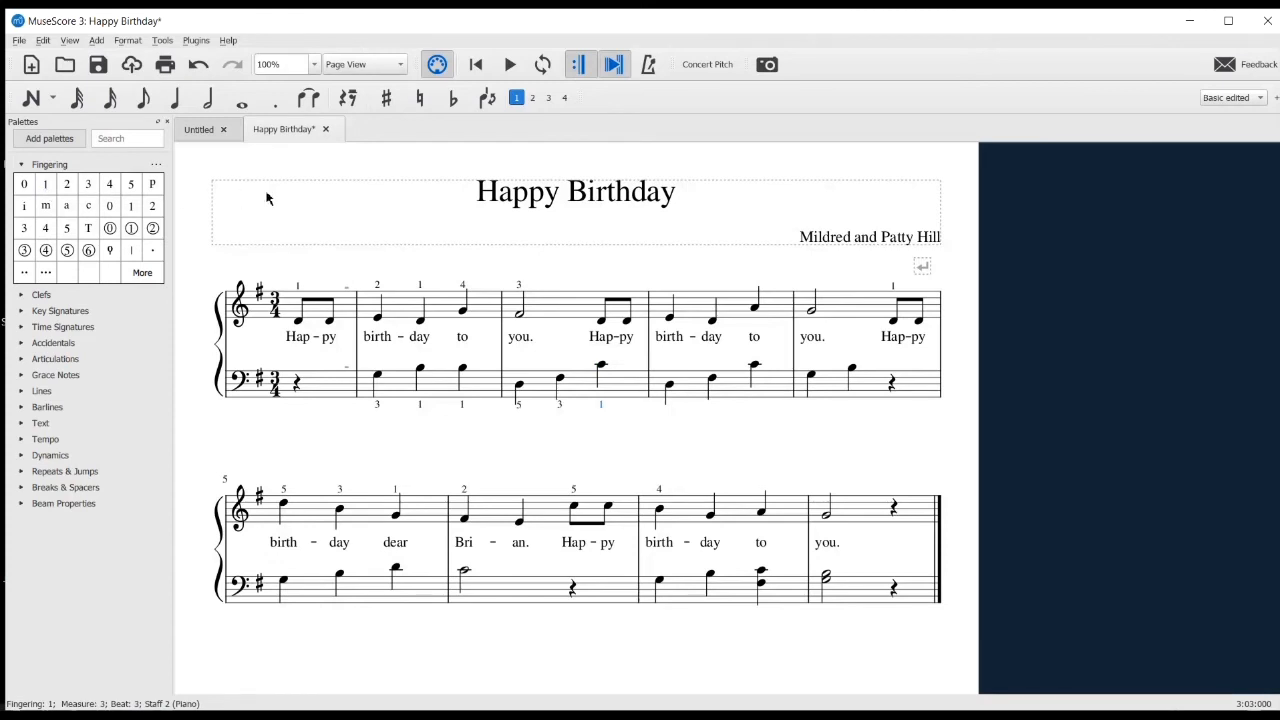
Add fingerings 4 and 2 to the bass notes in the first system's last measure, and 5 to the second system's first bass note
left_click(813, 375)
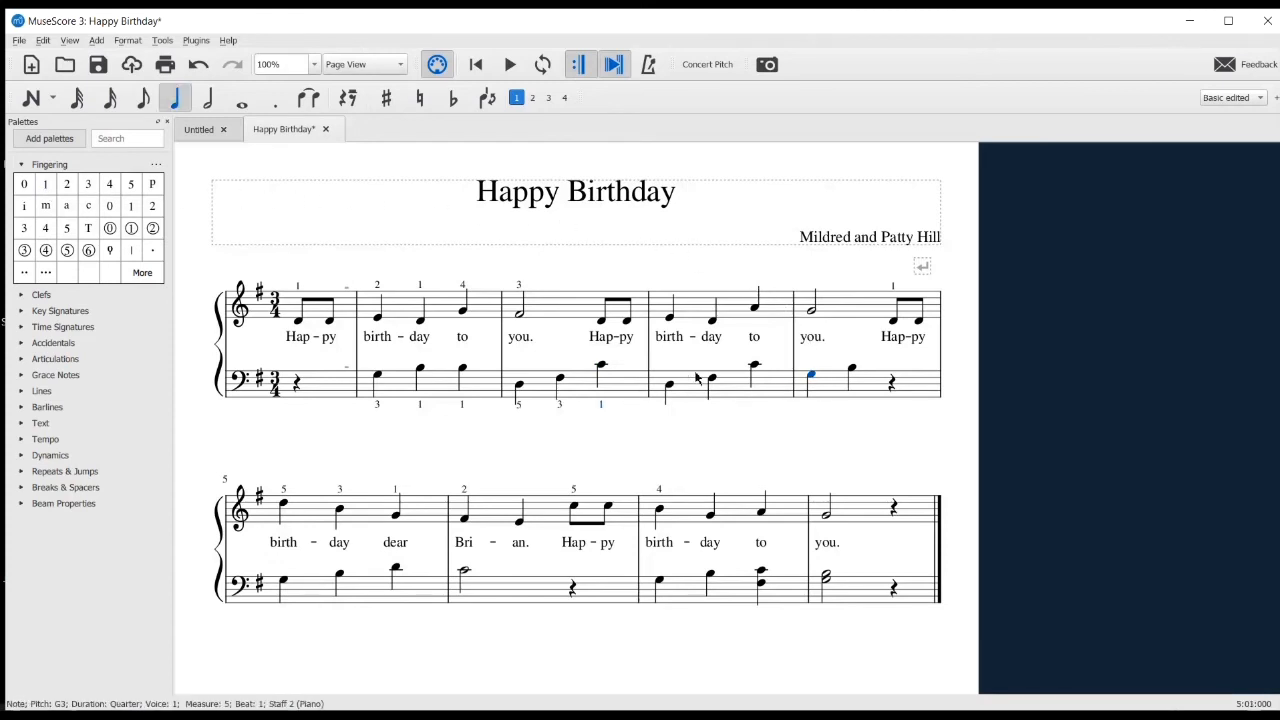
left_click(108, 188)
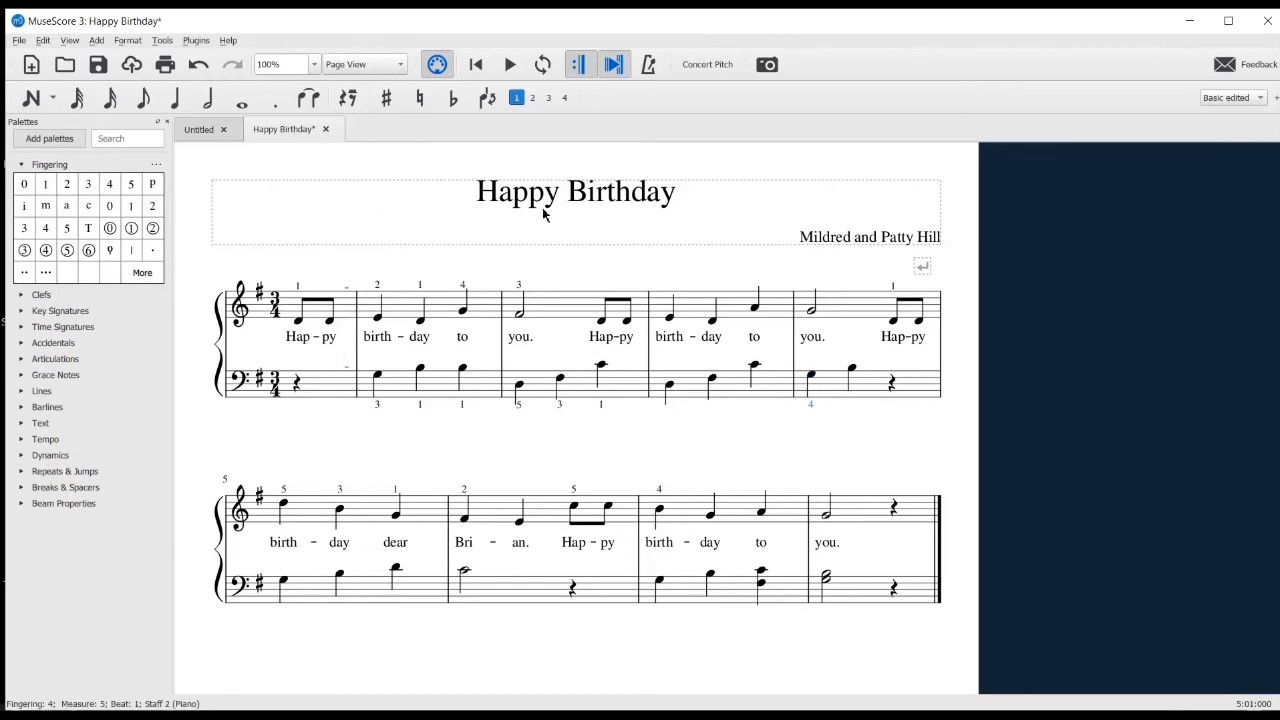
left_click(852, 372)
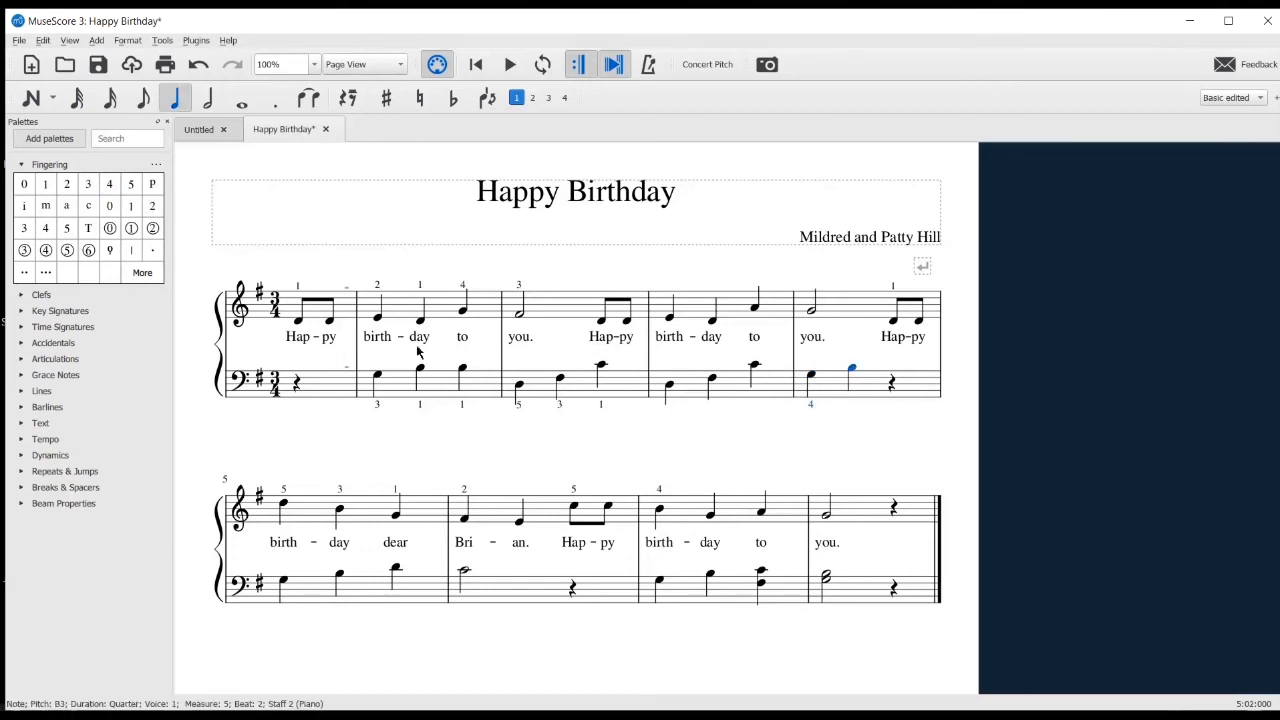
left_click(67, 184)
left_click(284, 581)
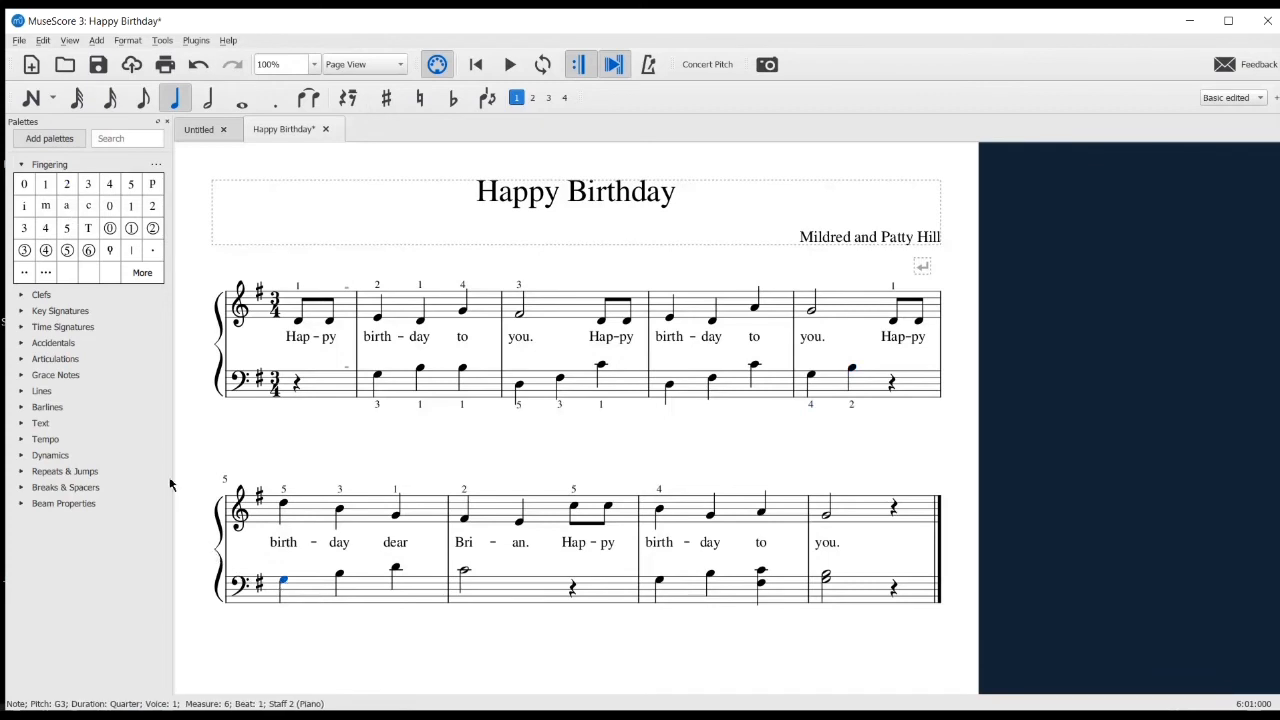
left_click(131, 190)
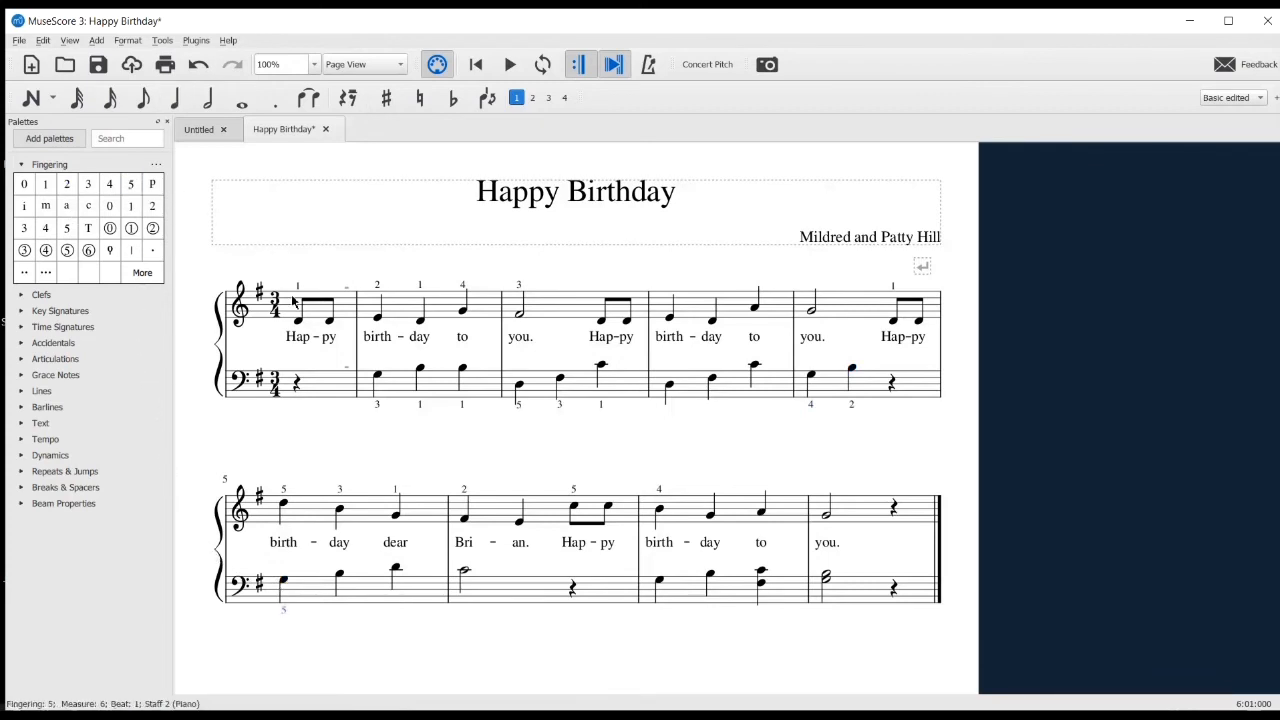
In the second system's bass staff, add fingerings 3 and 1 to the first measure's last two notes and 2 to the half note C4
left_click(340, 577)
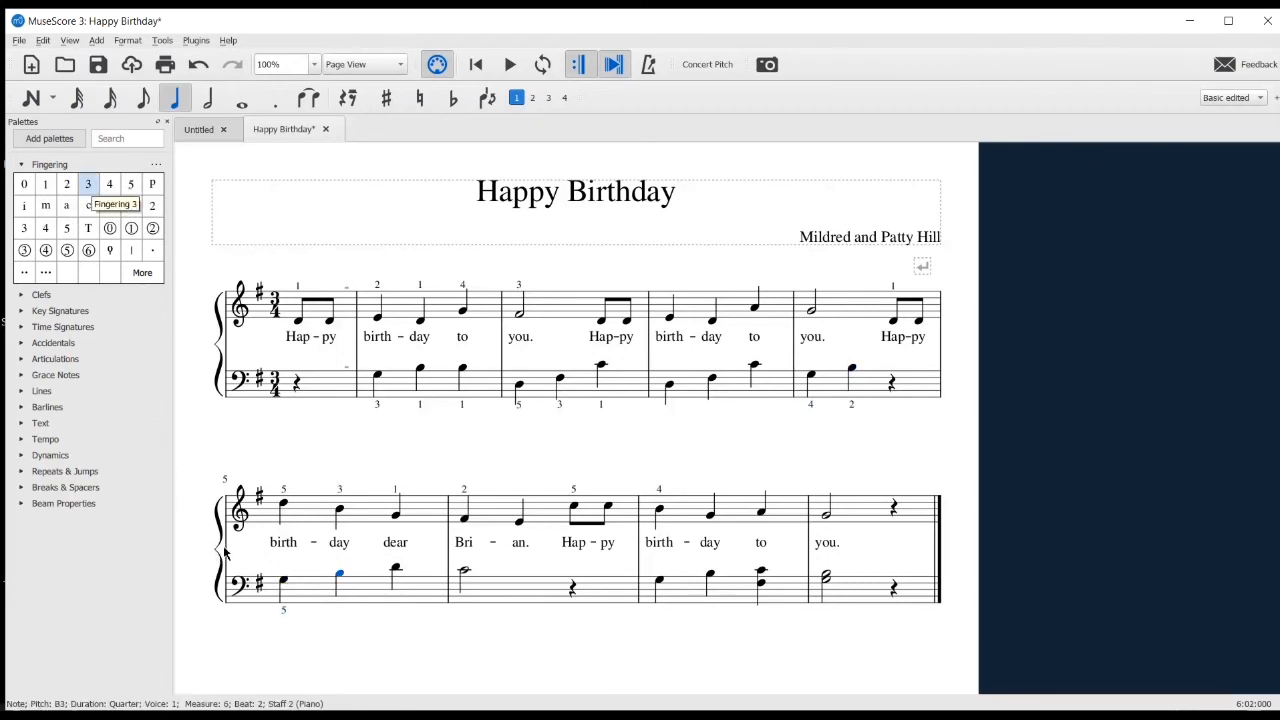
left_click(89, 188)
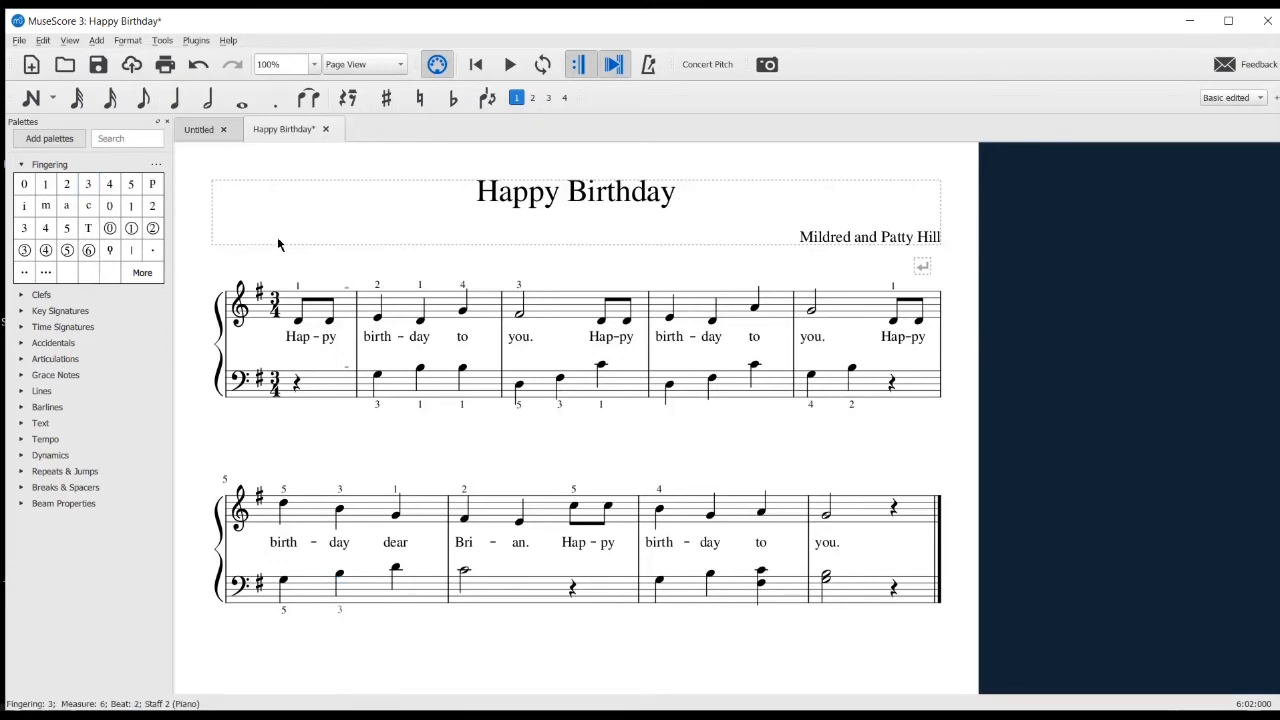
left_click(396, 568)
left_click(464, 571)
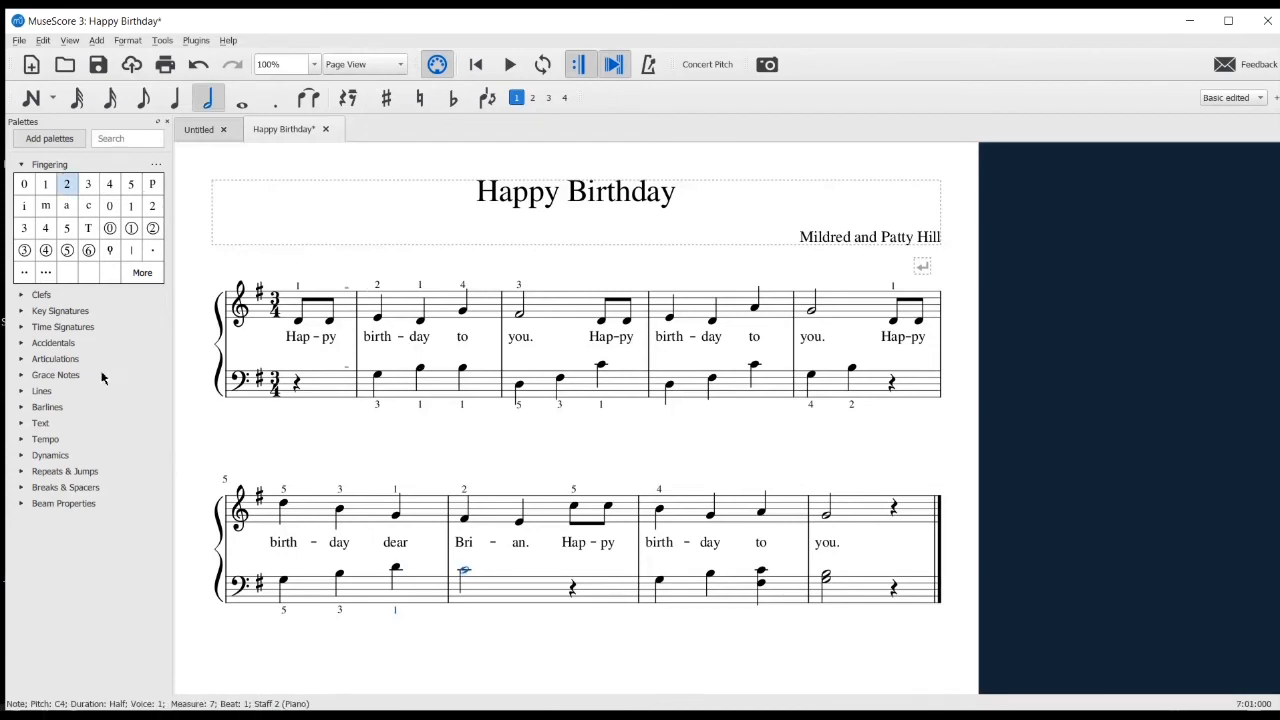
left_click(68, 186)
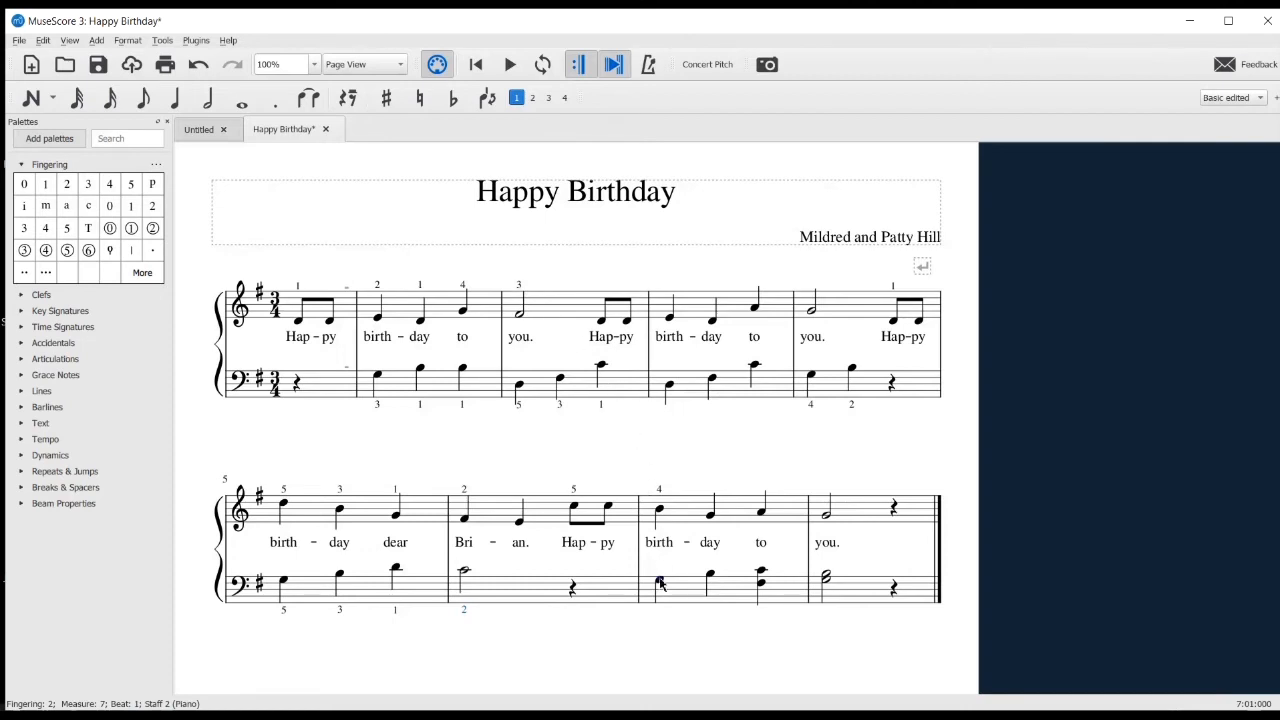
Add fingerings 4 and 2 to the first two bass notes, G3 and B3, of the second-to-last measure
left_click(660, 583)
left_click(110, 186)
left_click(710, 576)
key("n")
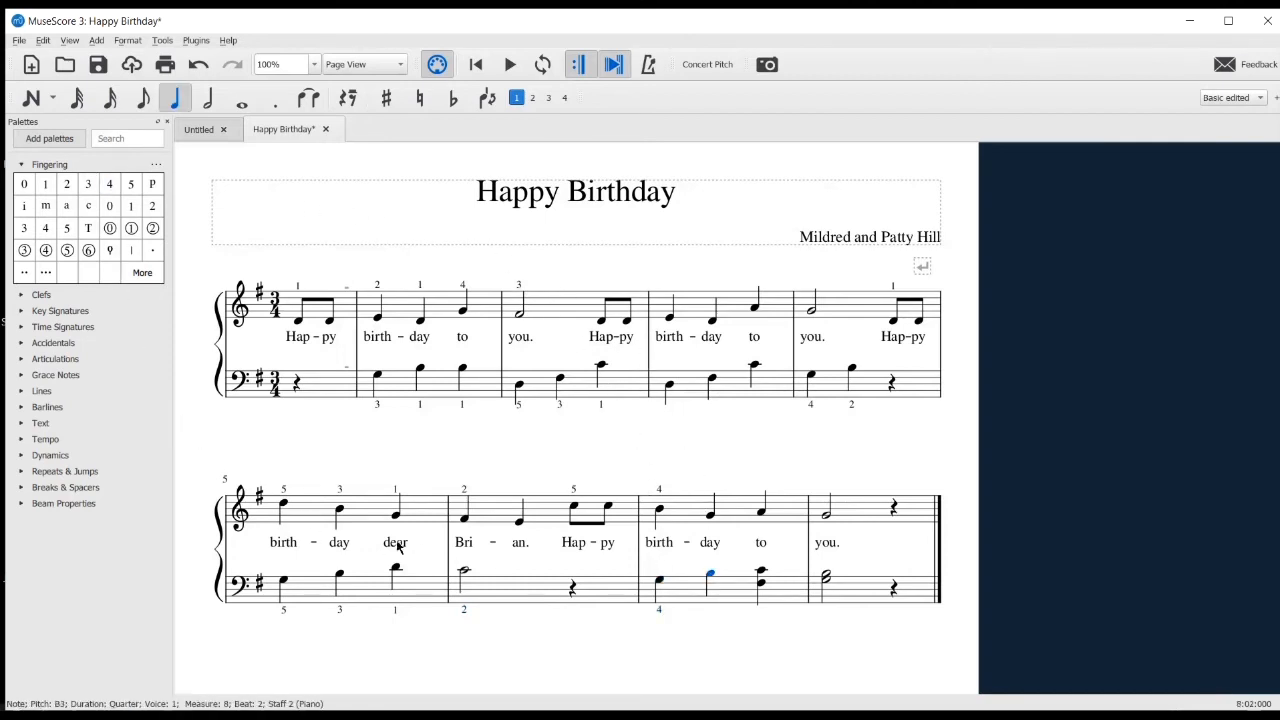
left_click(67, 184)
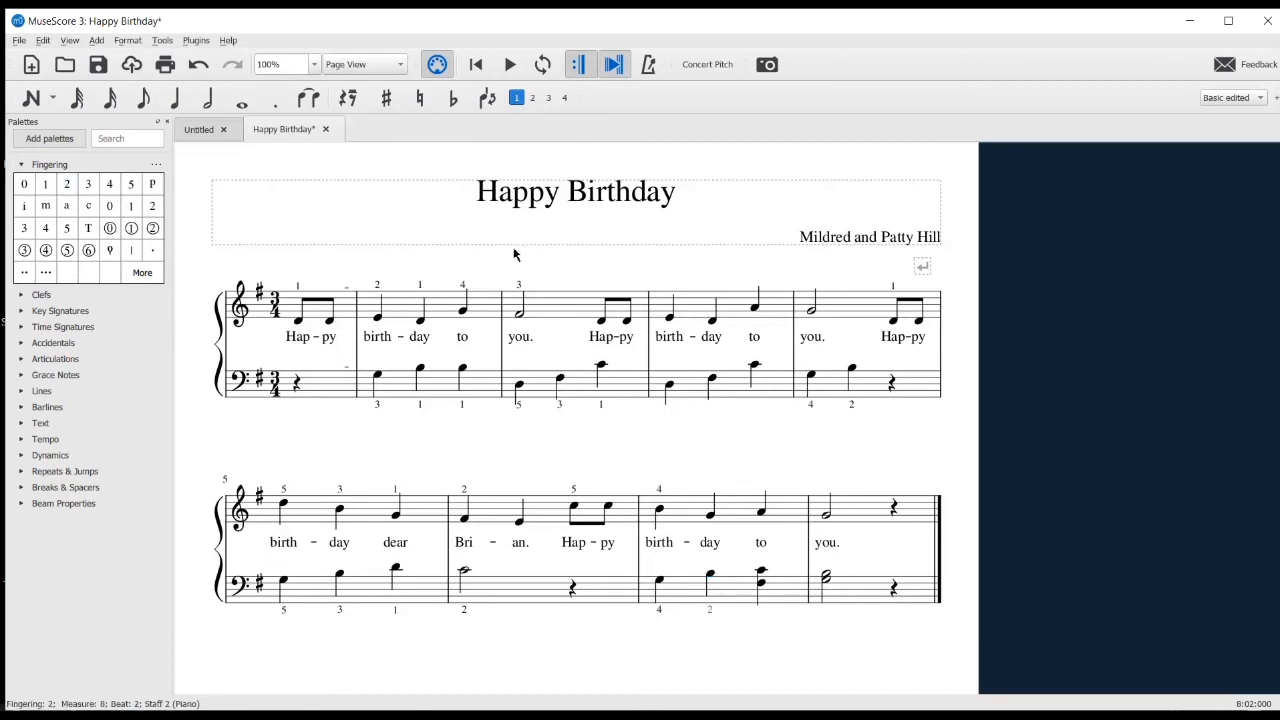
Add fingering 1 to C4 and 5 to F#3 in the bass chord of the second-to-last measure
left_click(760, 575)
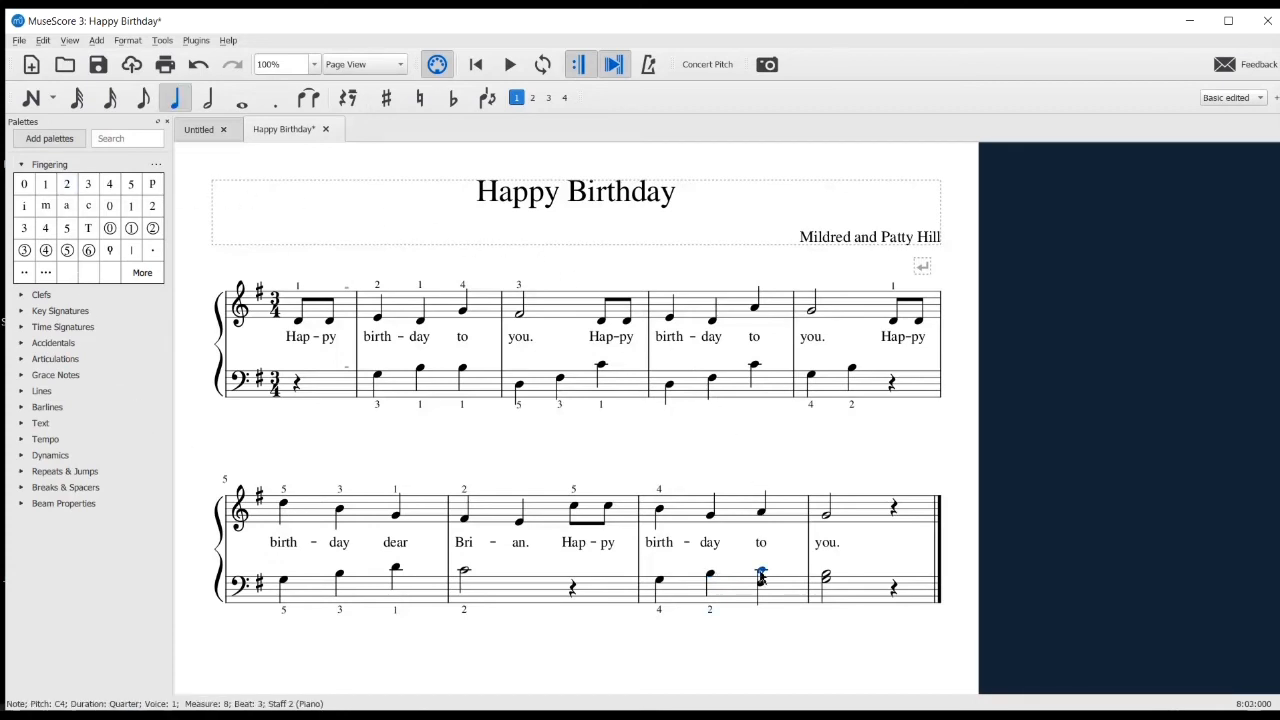
left_click(45, 184)
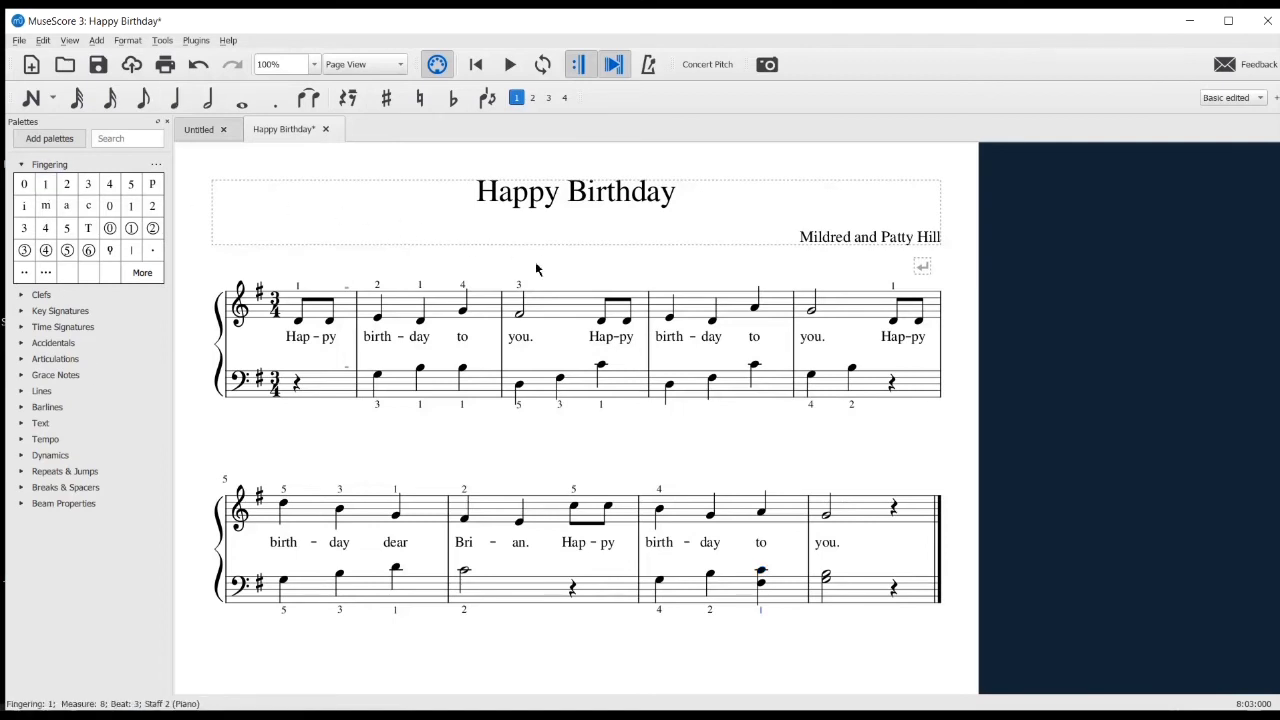
left_click(765, 587)
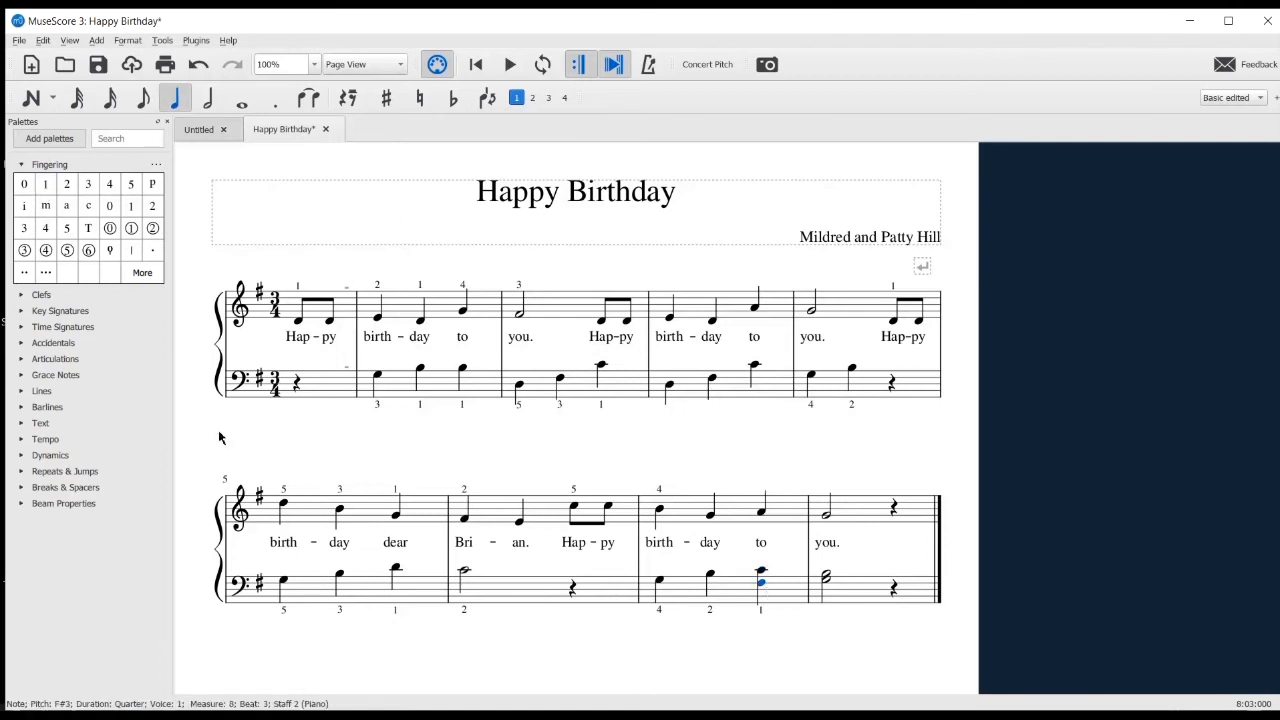
left_click(130, 185)
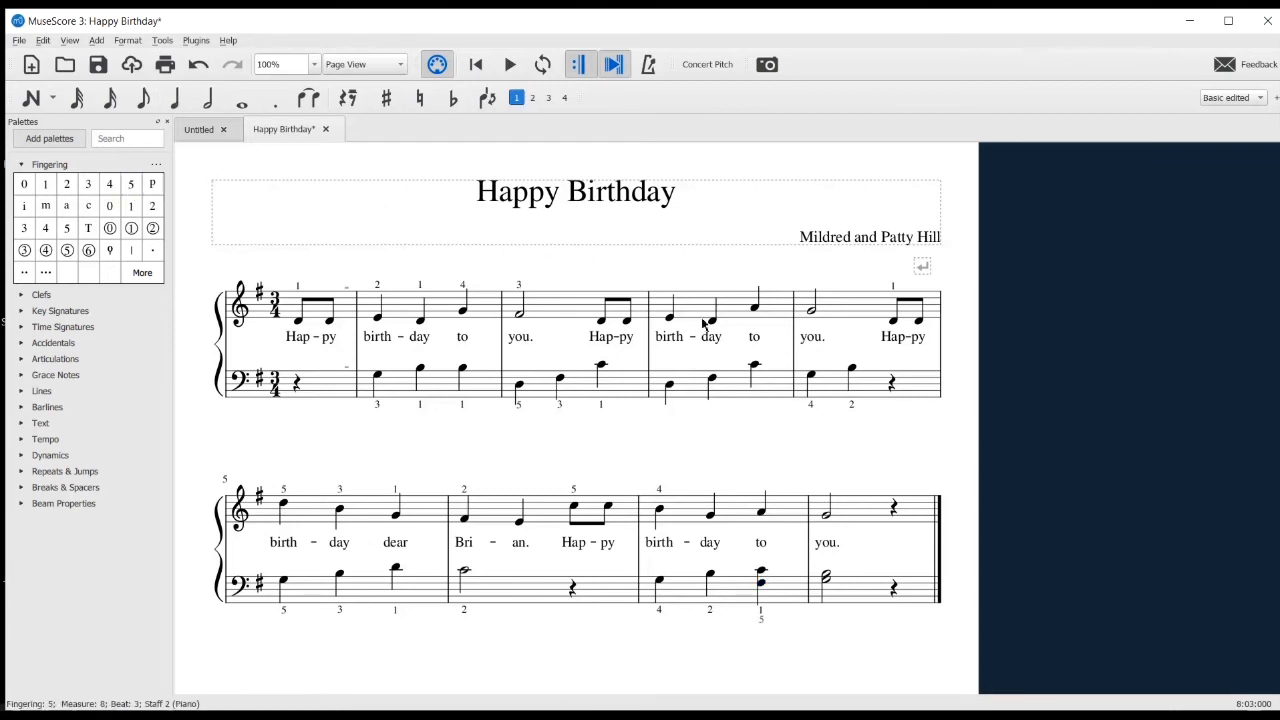
Add fingering 4 to G3 and 2 to B3 in the final bass chord, and collapse the Fingering palette
left_click(827, 580)
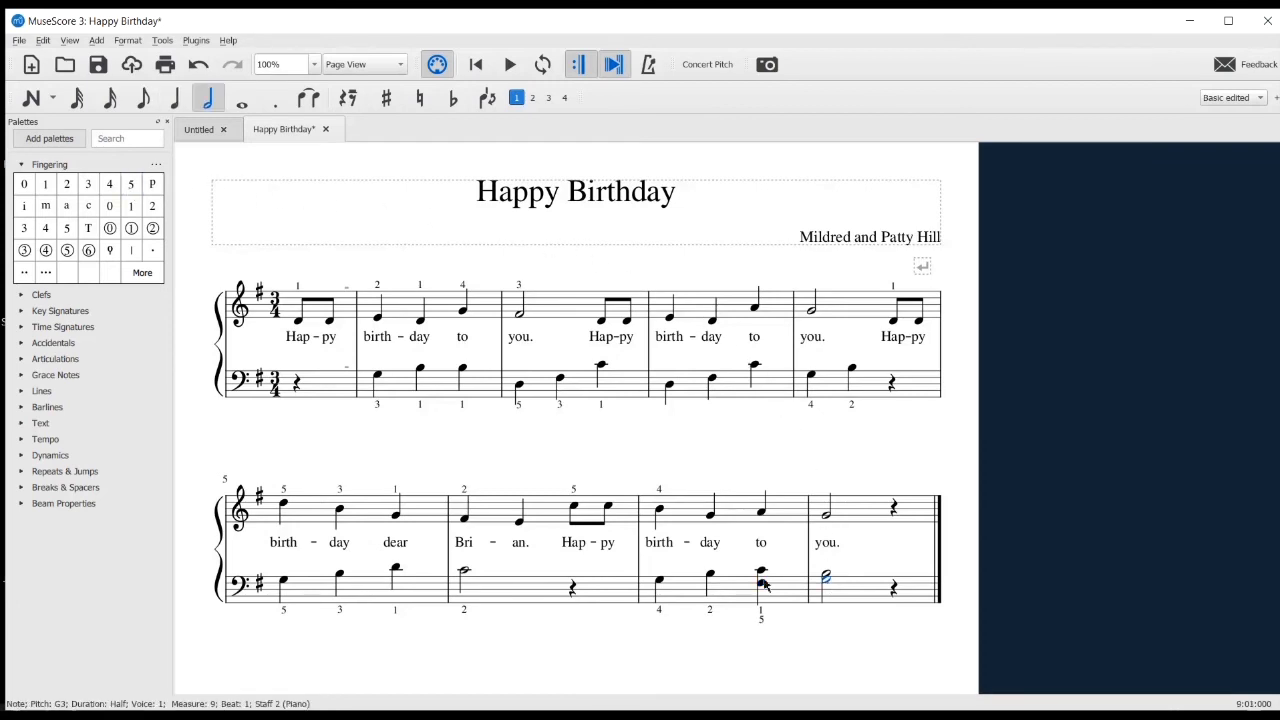
left_click(109, 185)
left_click(826, 574)
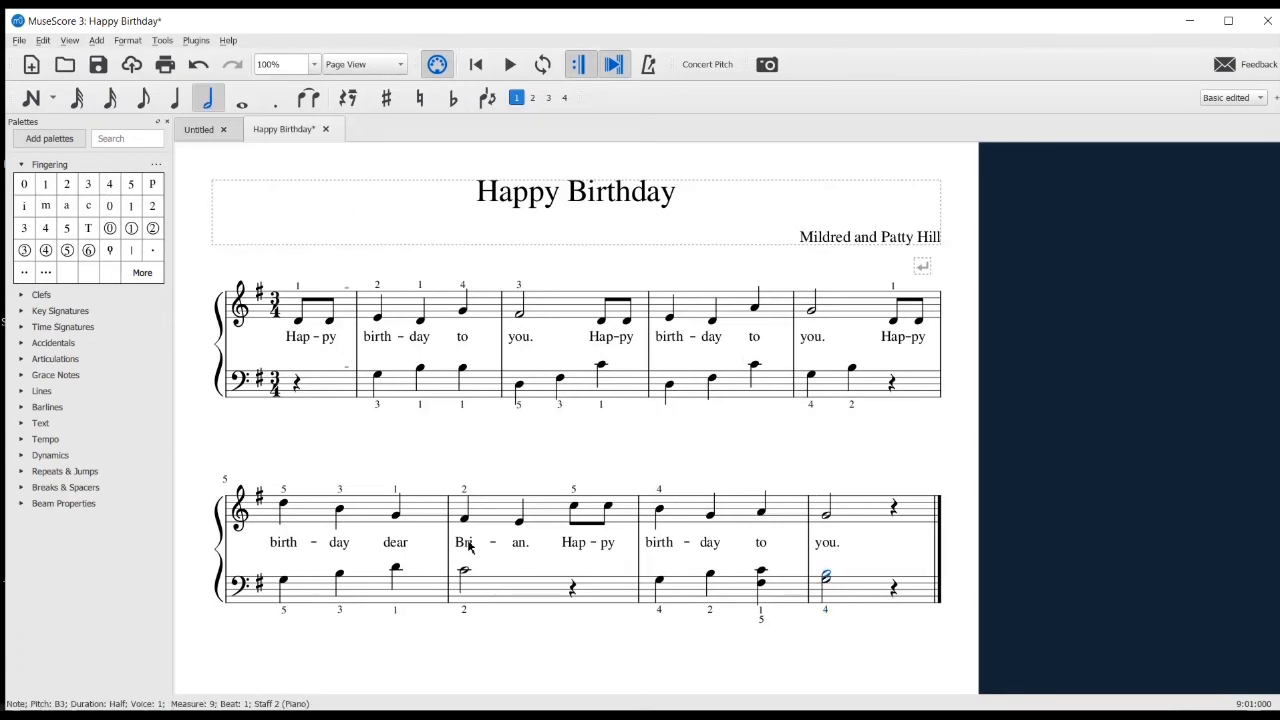
left_click(67, 185)
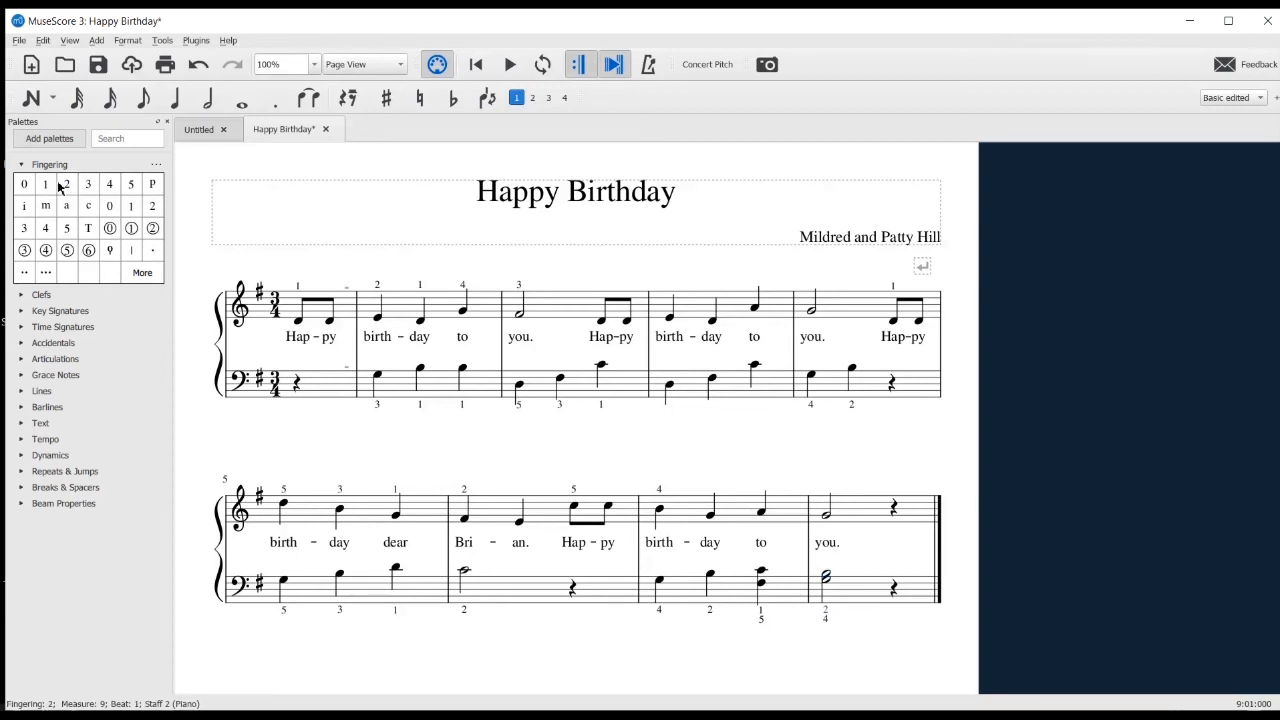
left_click(21, 165)
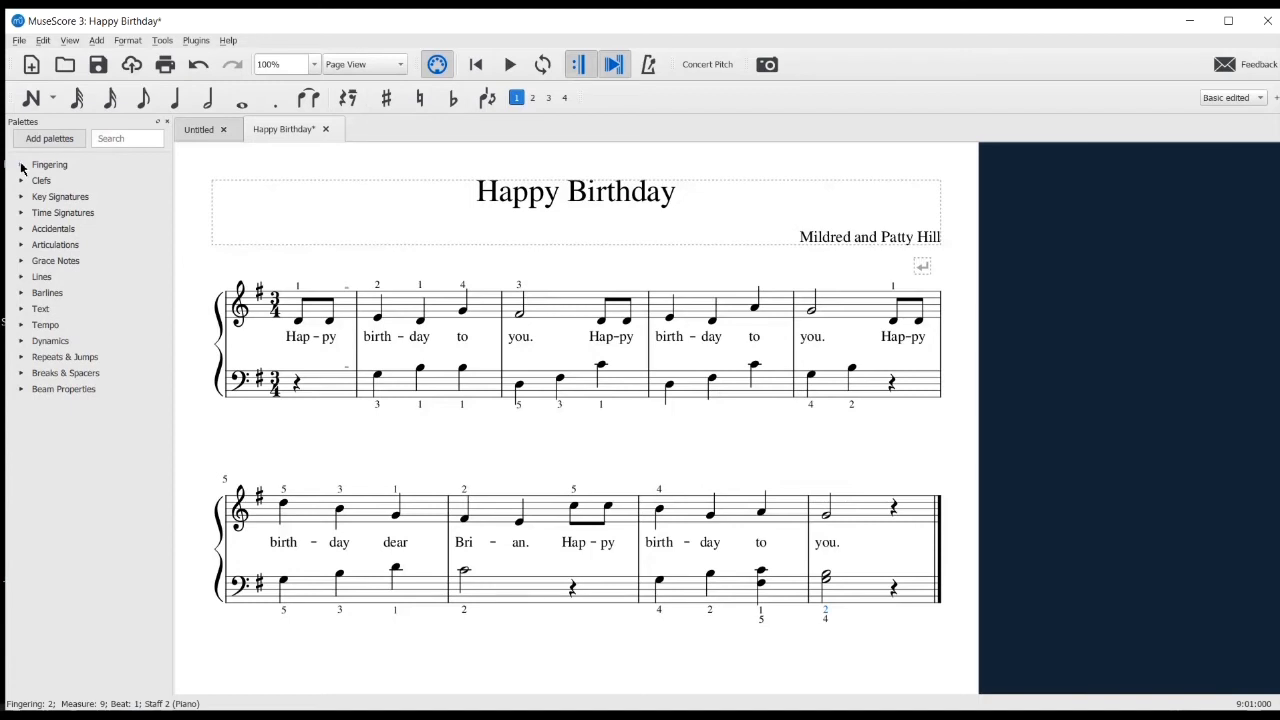
Add fermatas above the bass half note C4 and the treble quarter note E4 in the second system's second measure
left_click(464, 574)
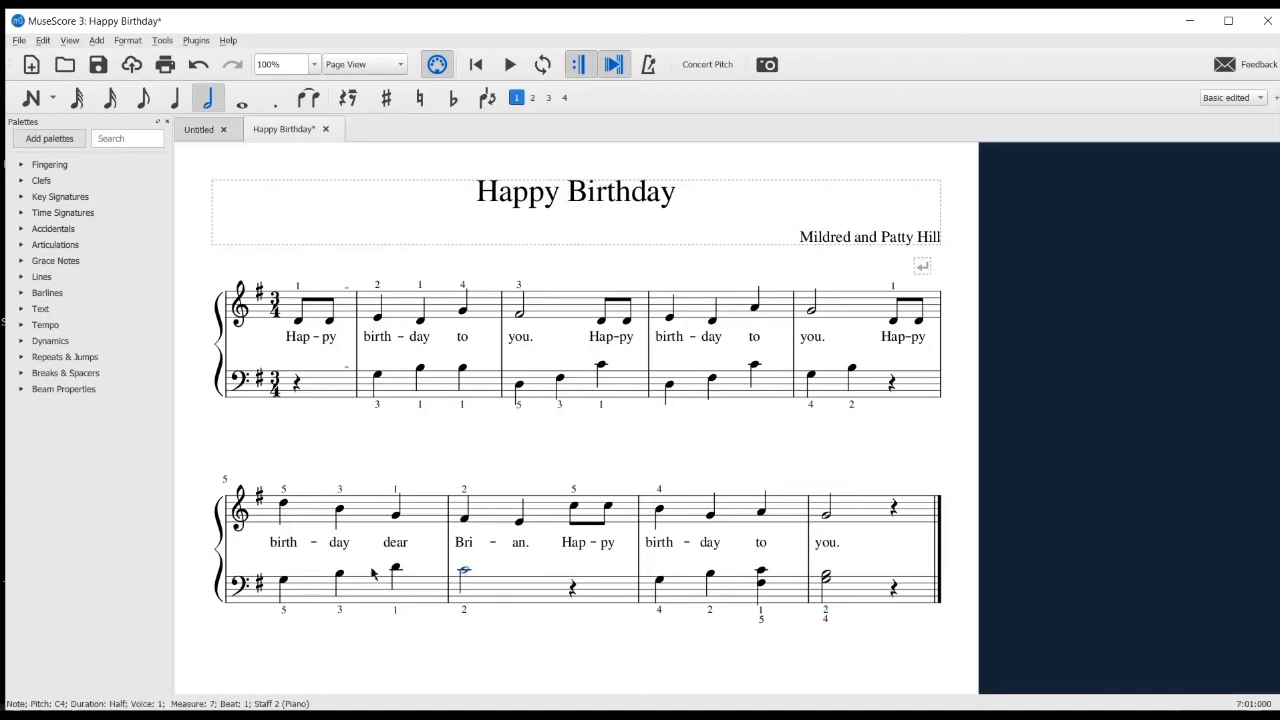
left_click(23, 245)
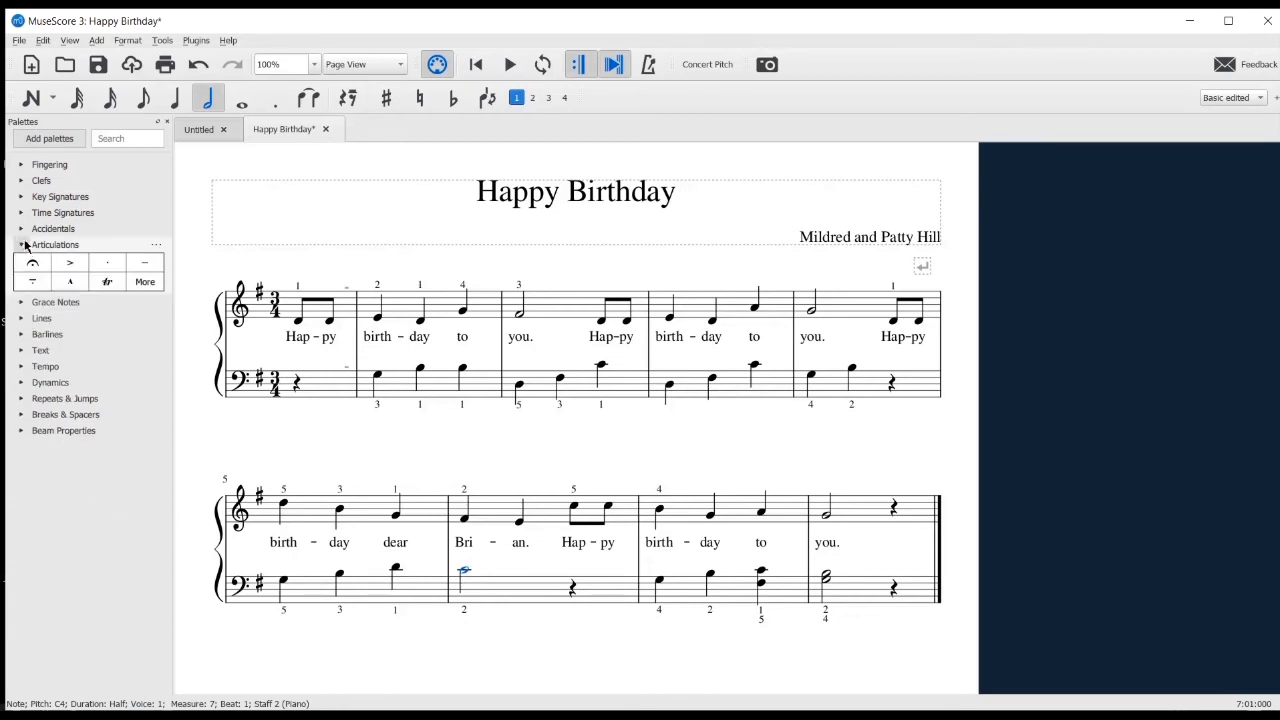
left_click(31, 268)
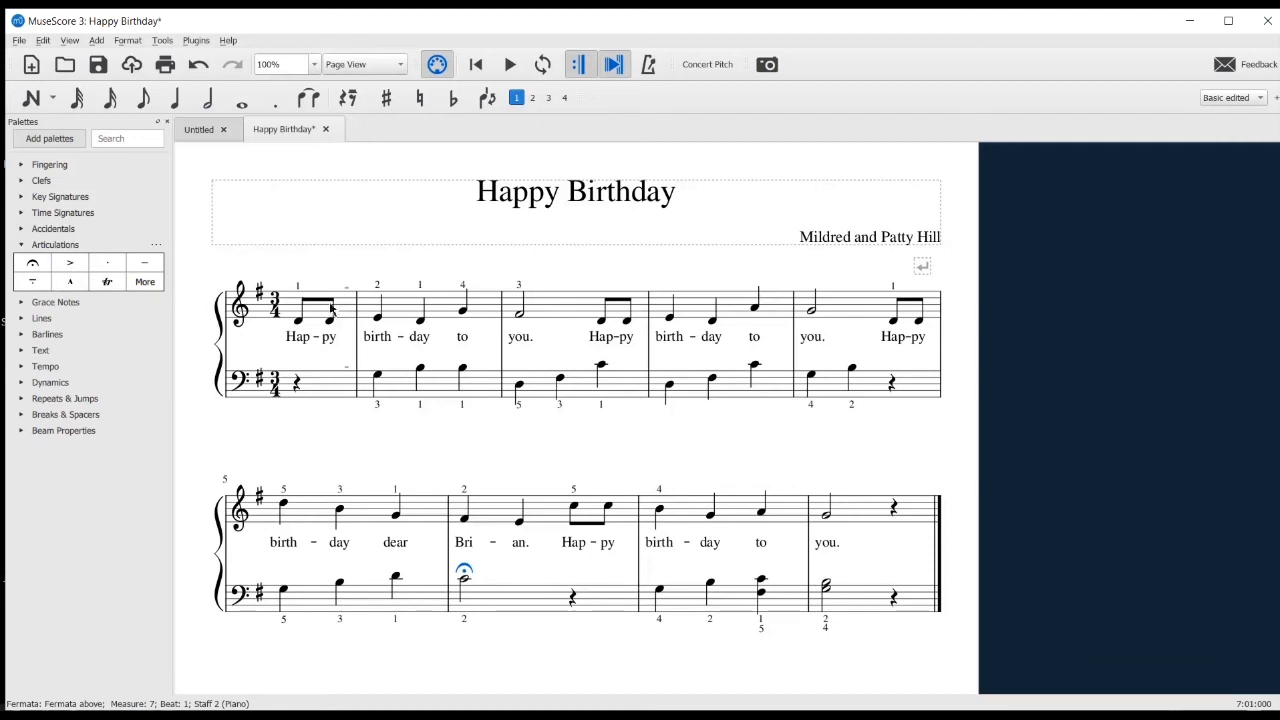
left_click(519, 523)
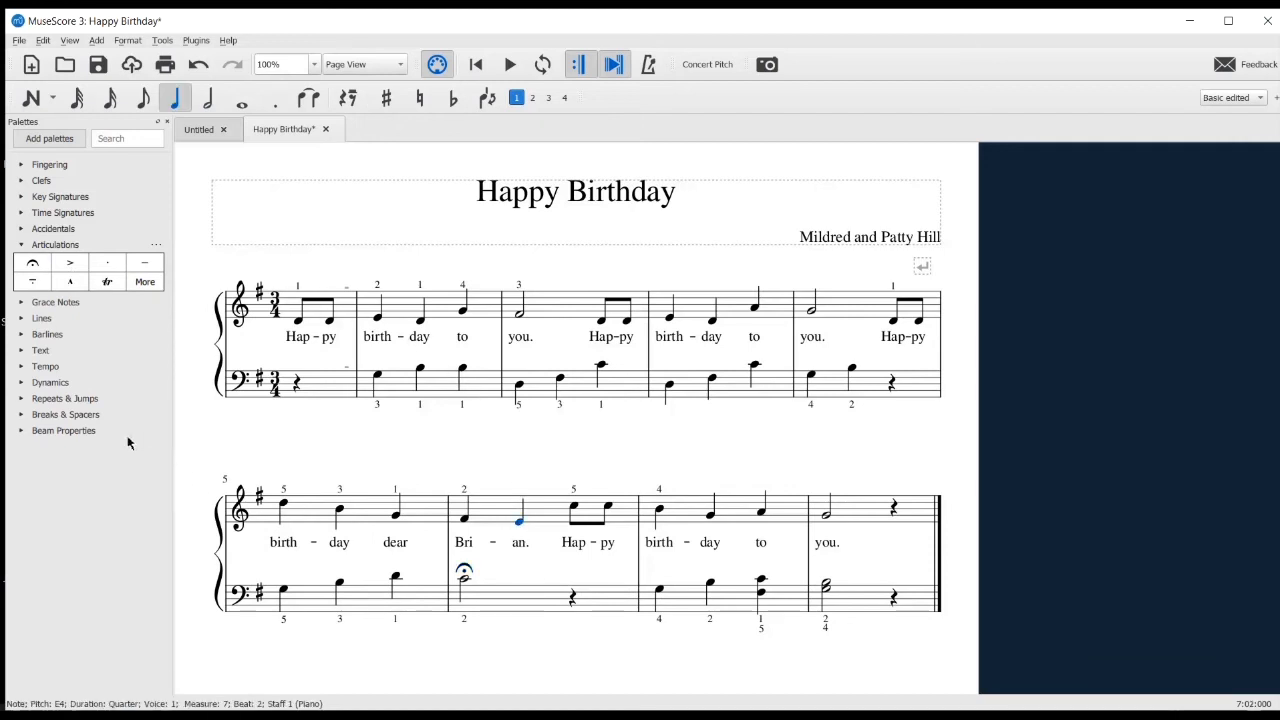
left_click(41, 268)
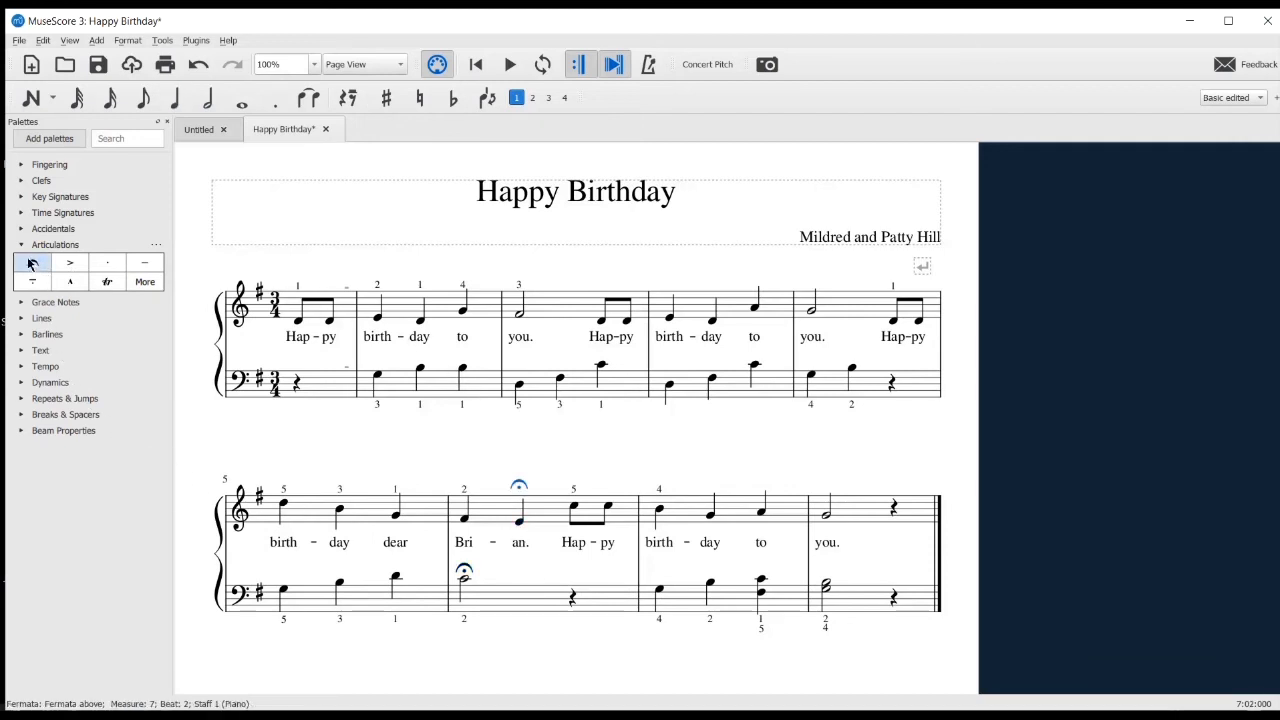
left_click(23, 246)
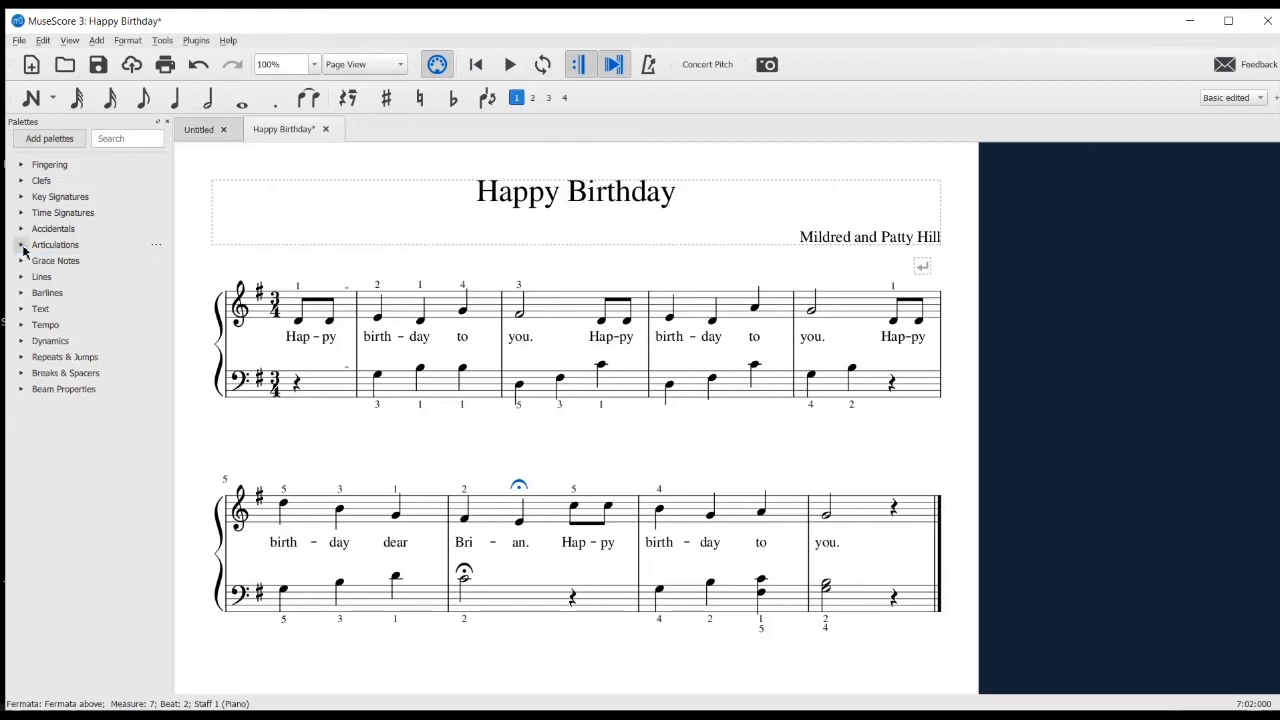
Add the Fretboard Diagrams palette to the workspace and dismiss the list of additional palettes
left_click(43, 141)
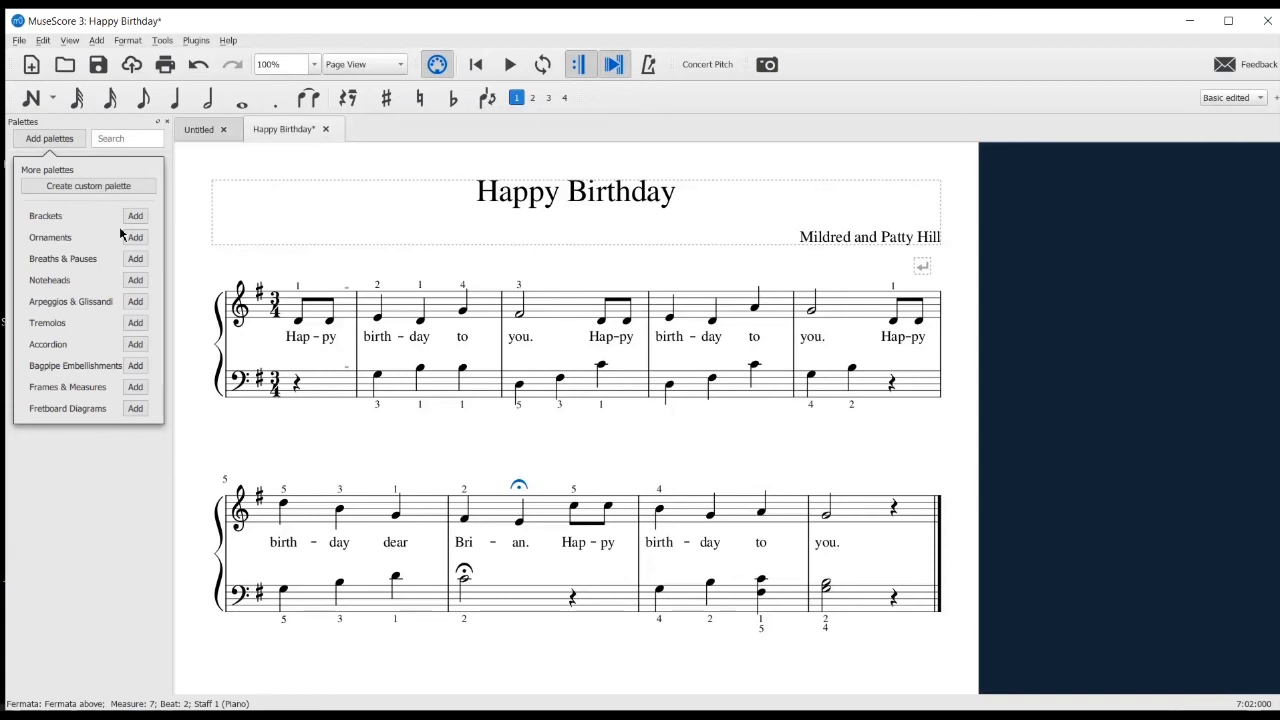
left_click(137, 409)
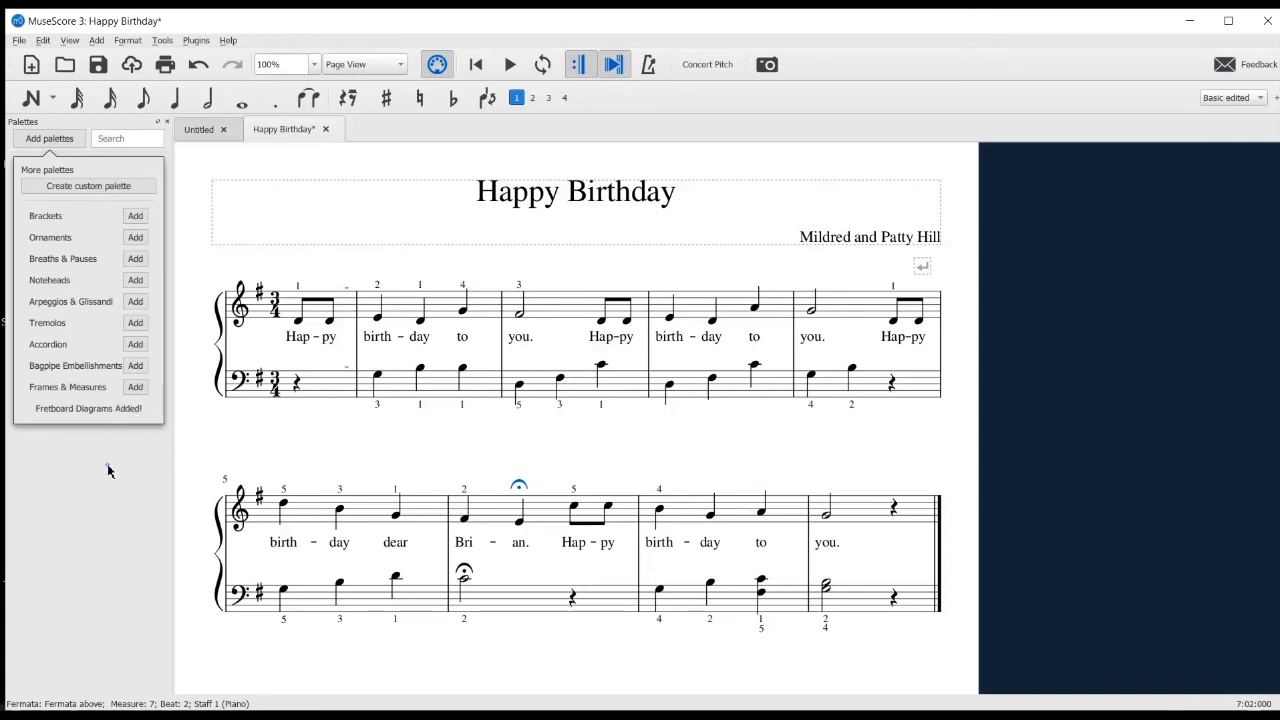
left_click(108, 471)
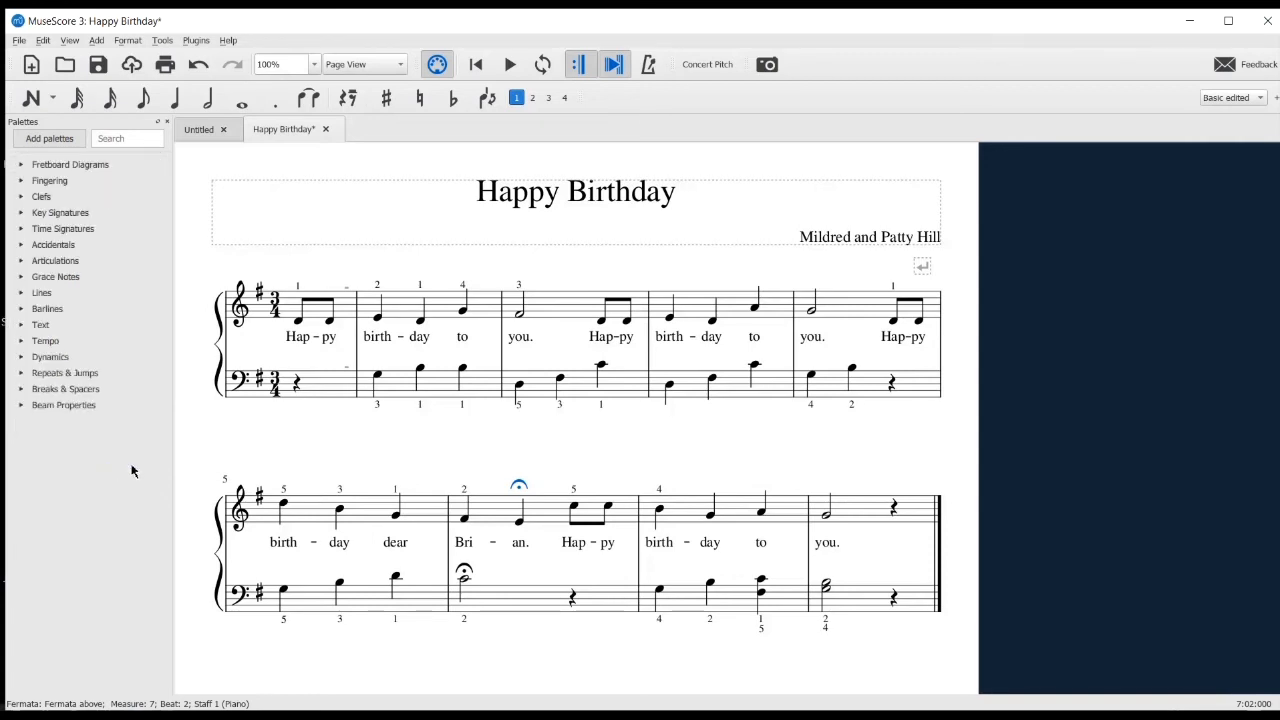
Add fretboard diagrams above the first system: G on the first "birth", D7 on the first "you" and G on the second "you"
left_click(379, 319)
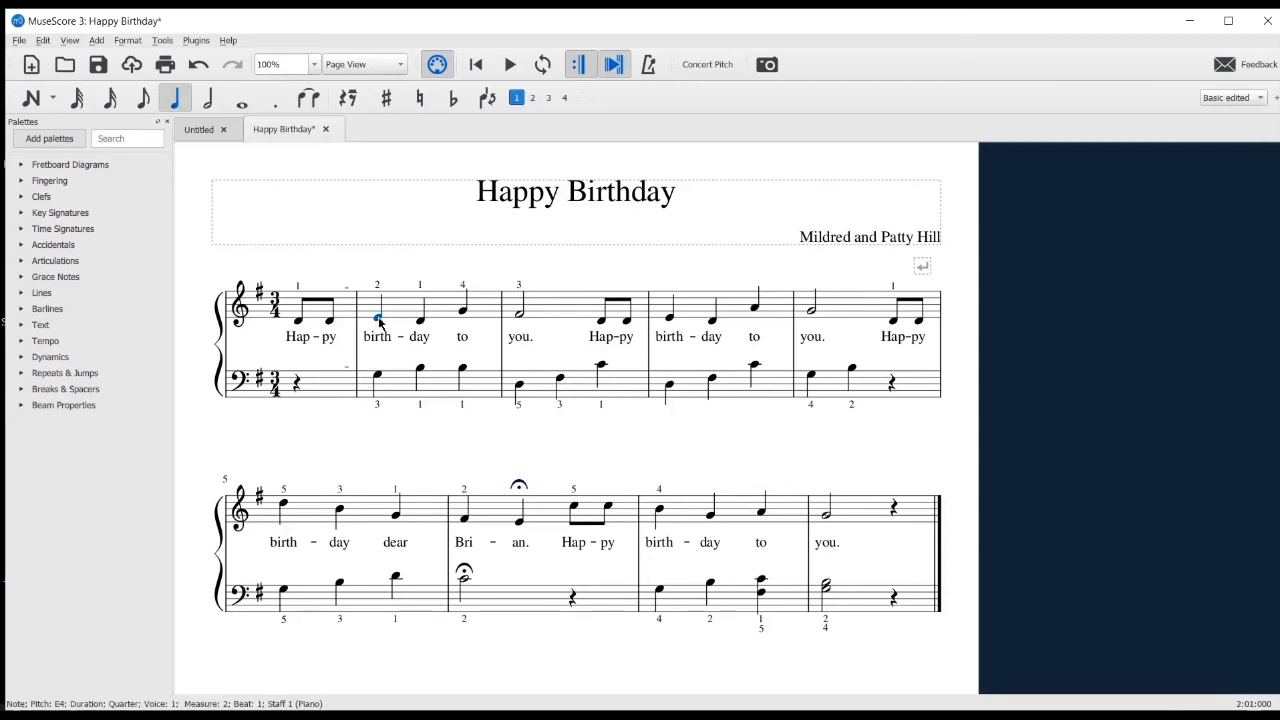
left_click(21, 166)
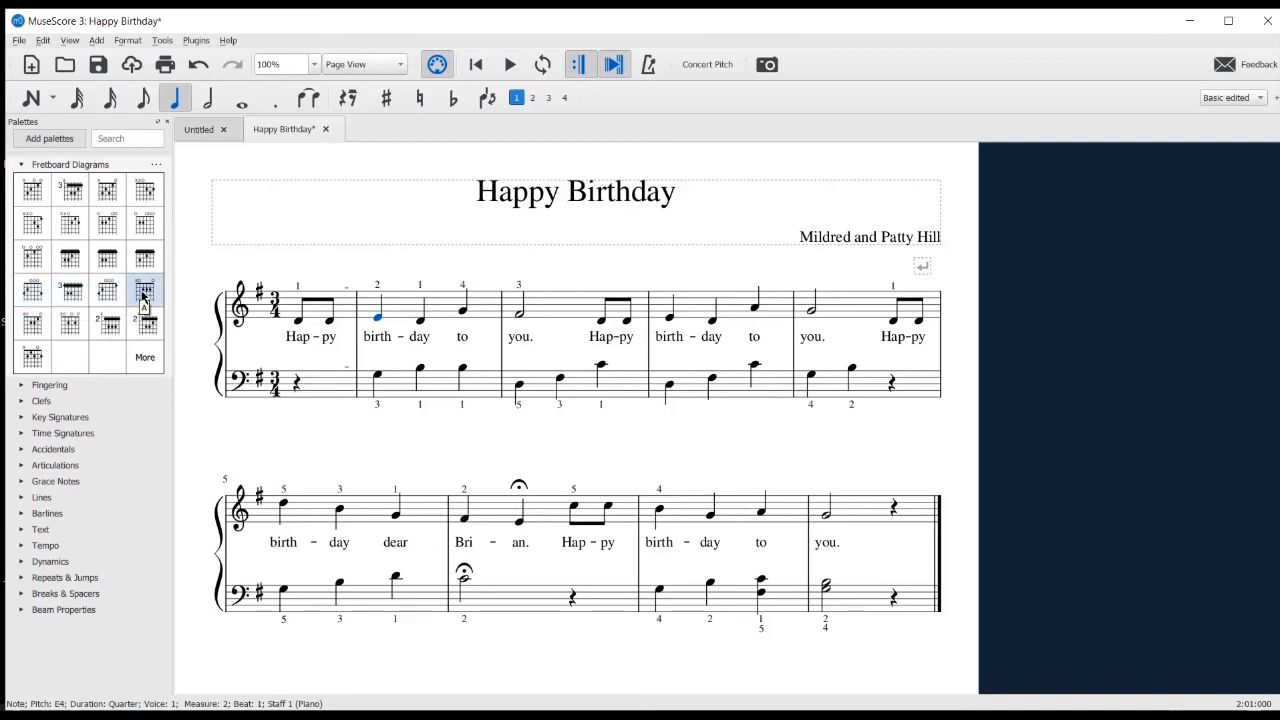
left_click(35, 297)
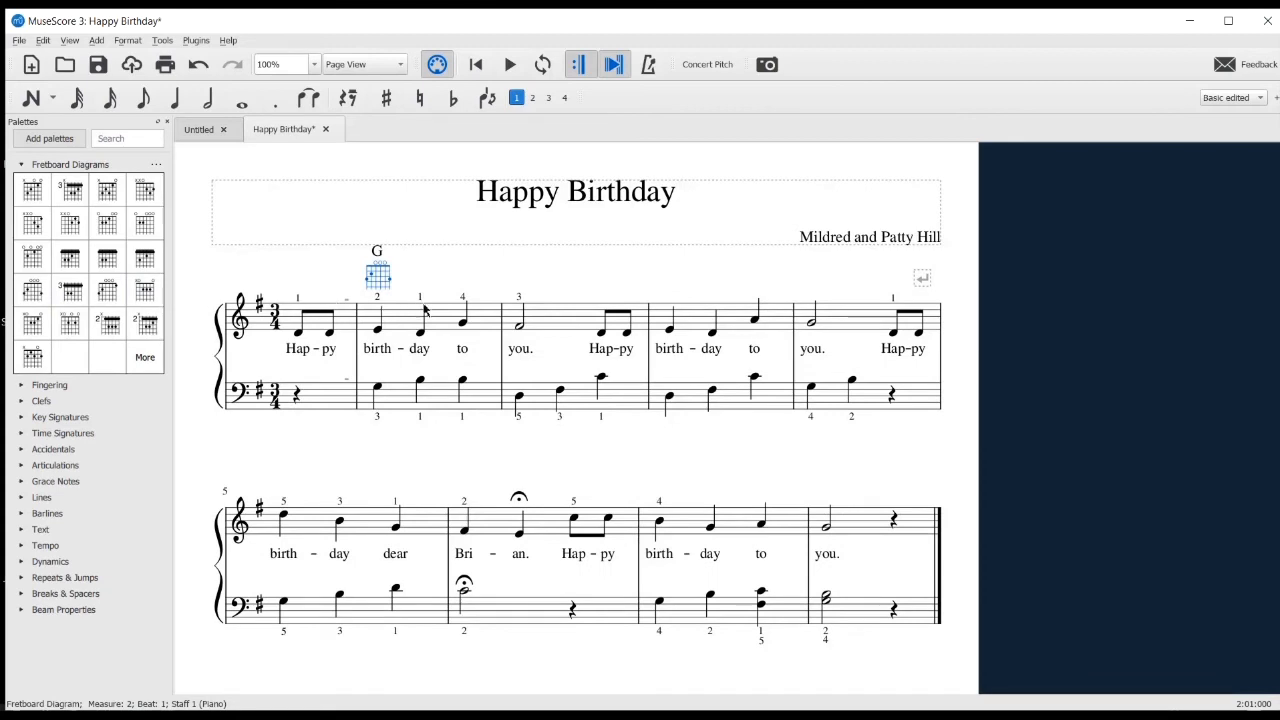
left_click(520, 328)
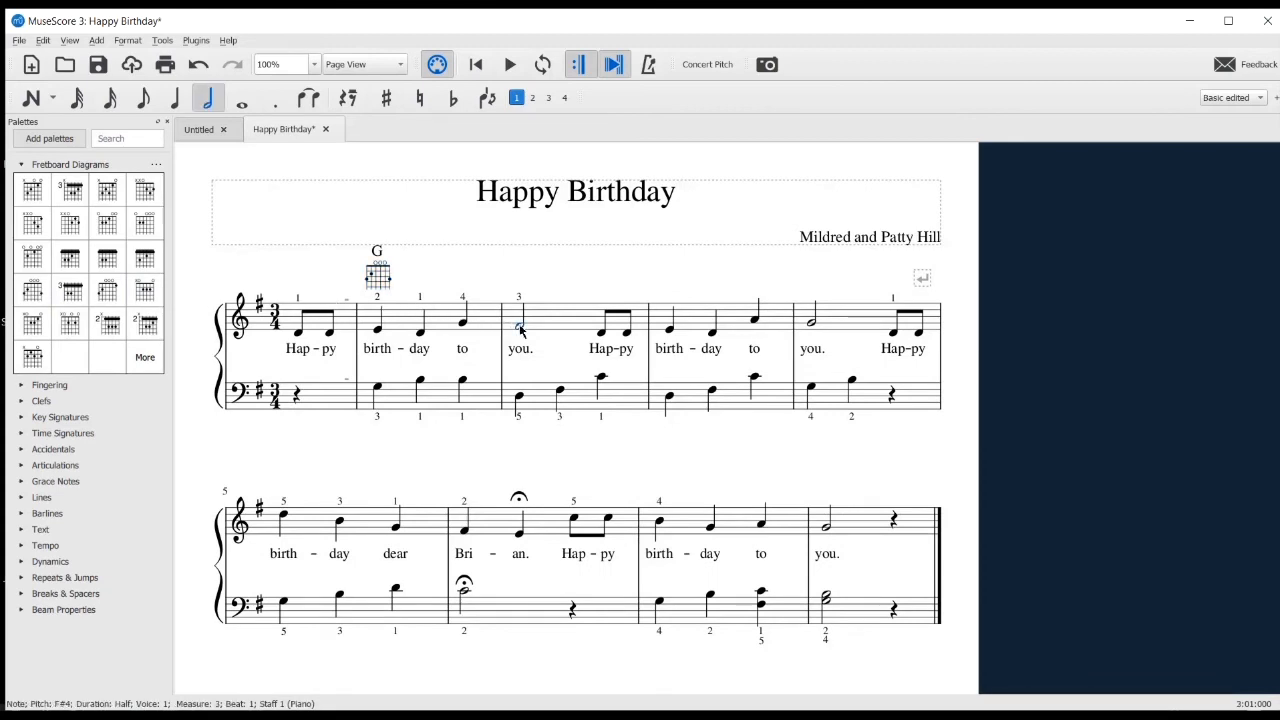
left_click(67, 225)
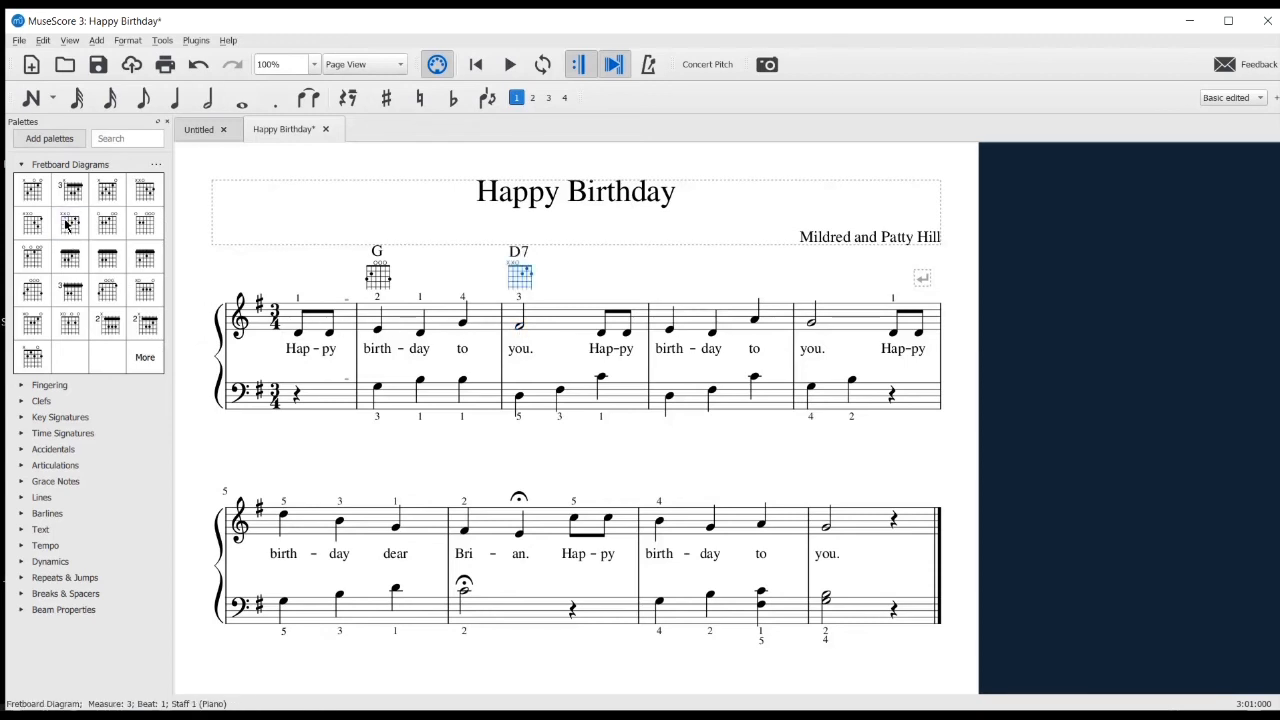
left_click(813, 325)
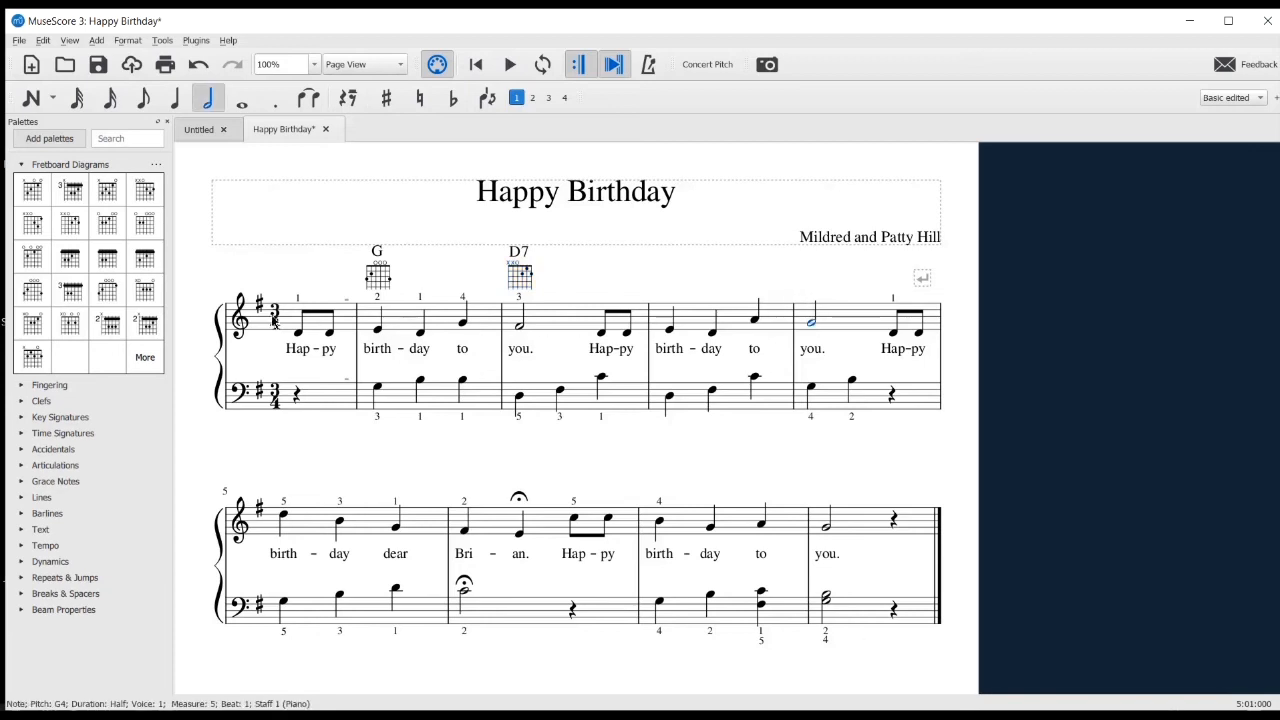
left_click(31, 300)
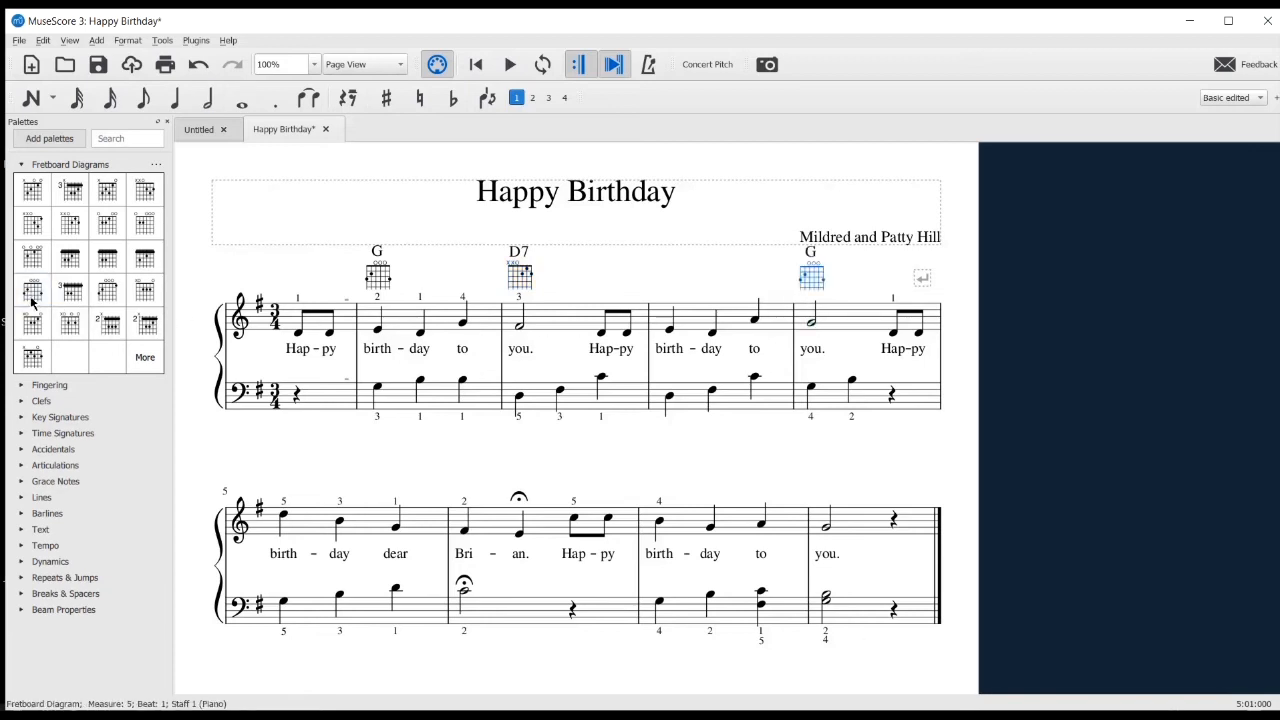
Add fretboard diagrams above the second system: C on the second measure's first note and G on "birth" in the third measure
left_click(463, 531)
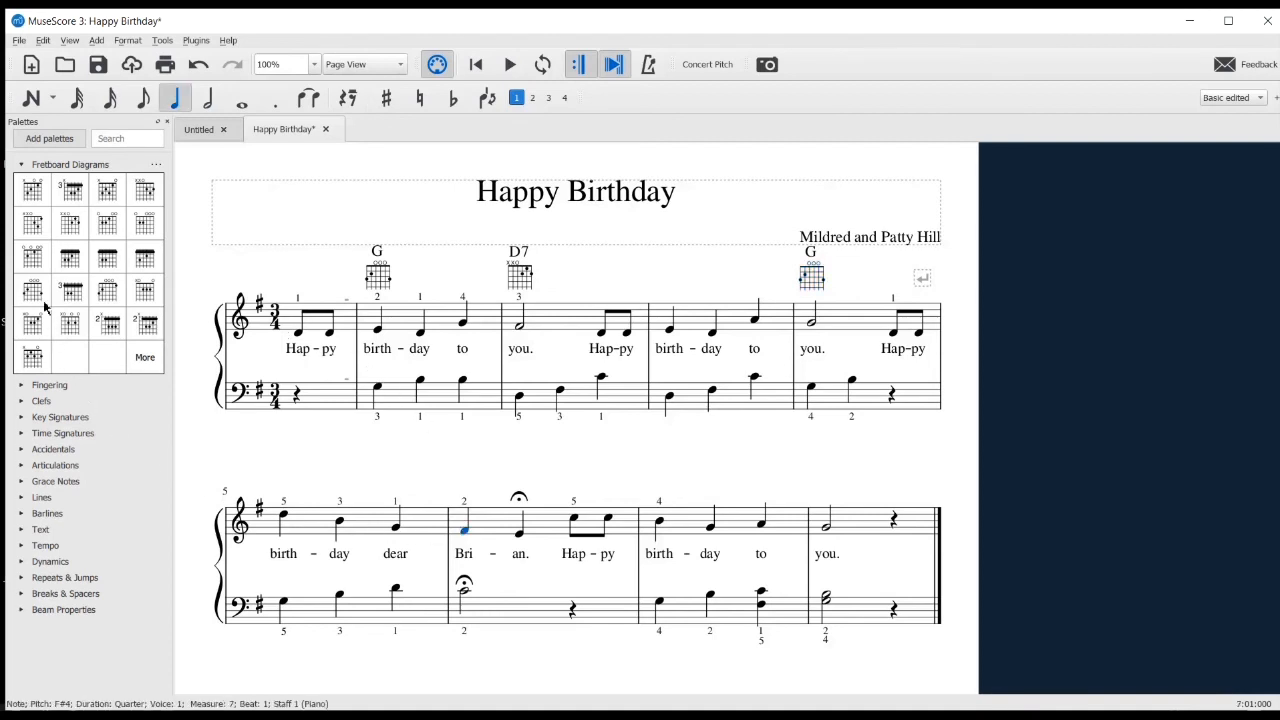
left_click(32, 196)
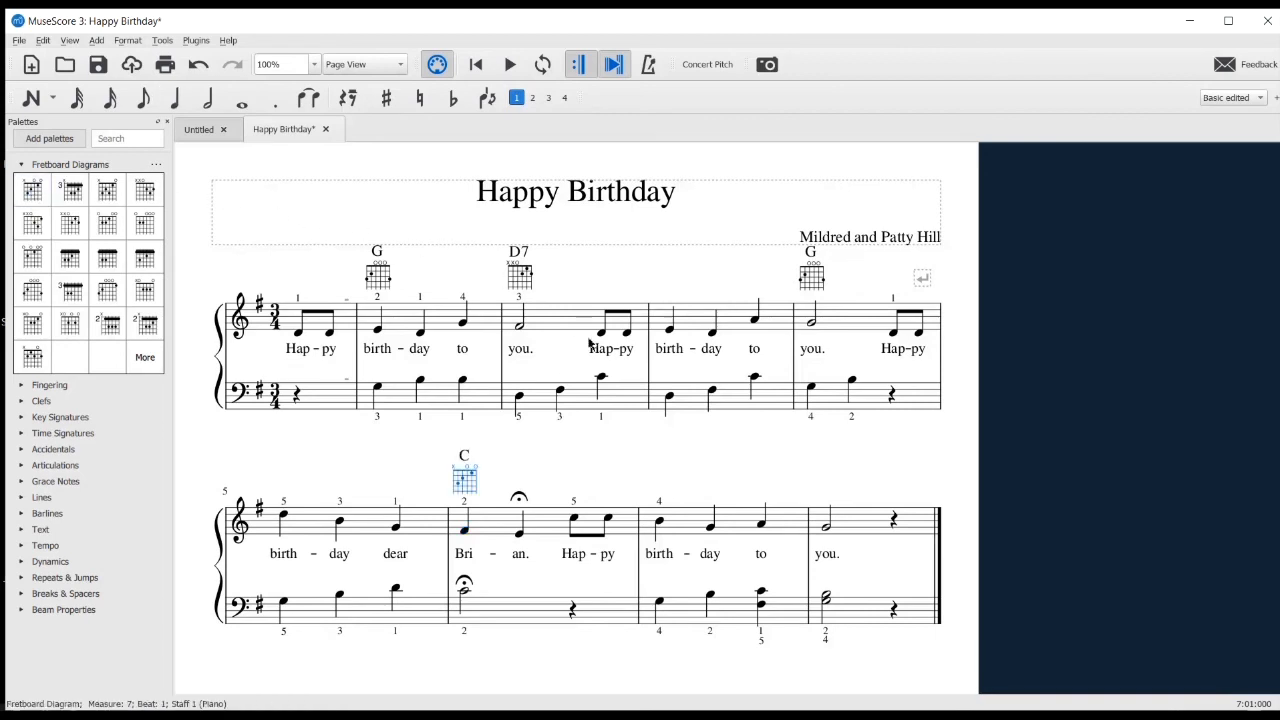
left_click(659, 523)
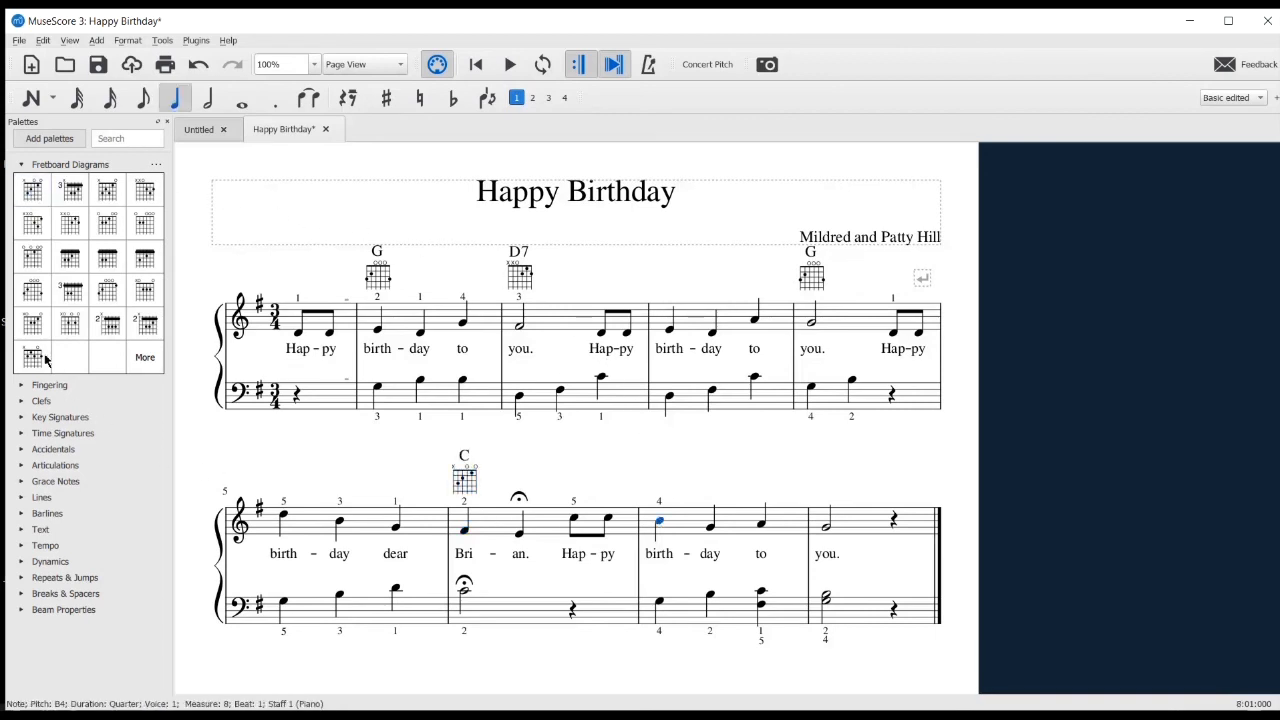
left_click(32, 290)
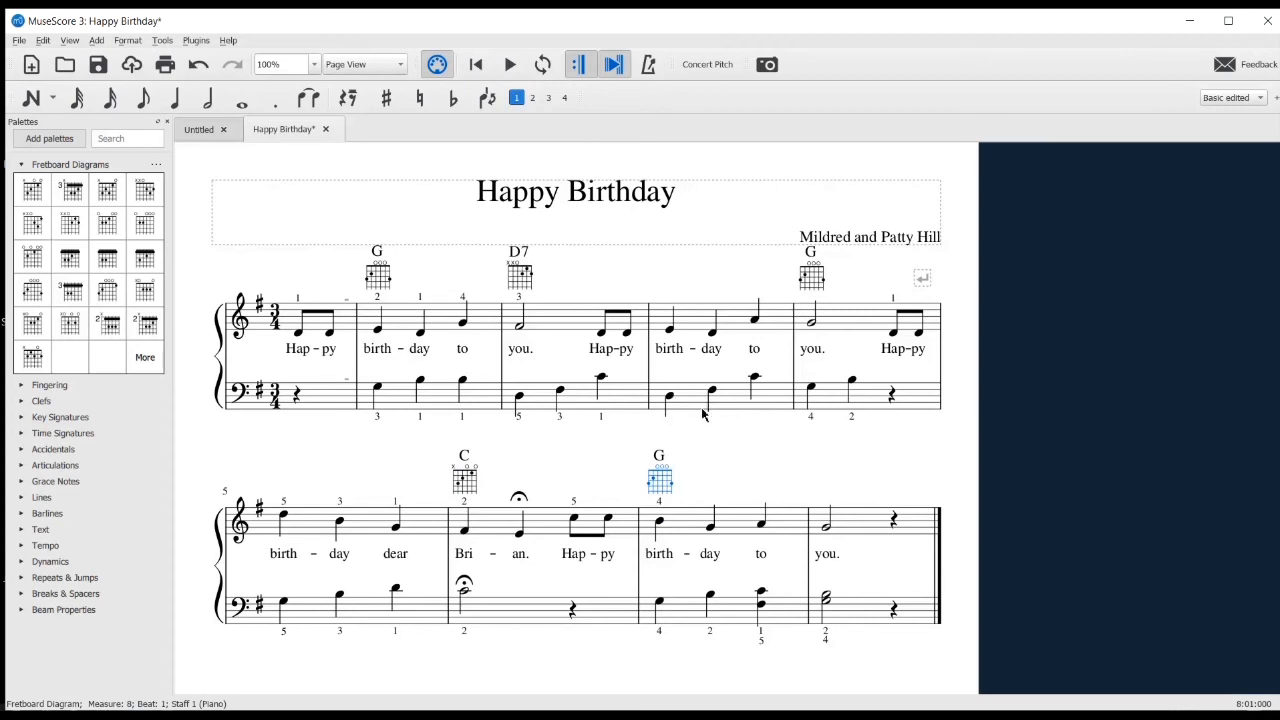
Add a D7 fretboard diagram above the second system's "to" and G above the final "you", and collapse the Fretboard Diagrams palette
left_click(763, 526)
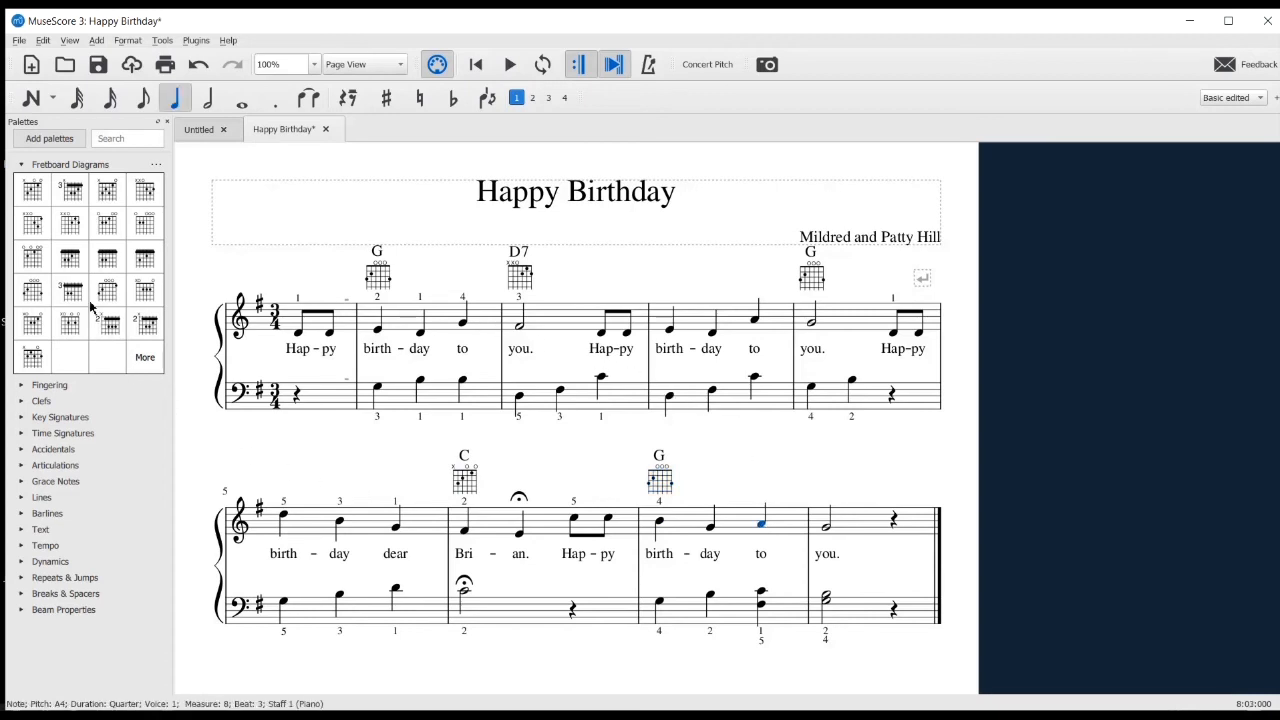
left_click(77, 228)
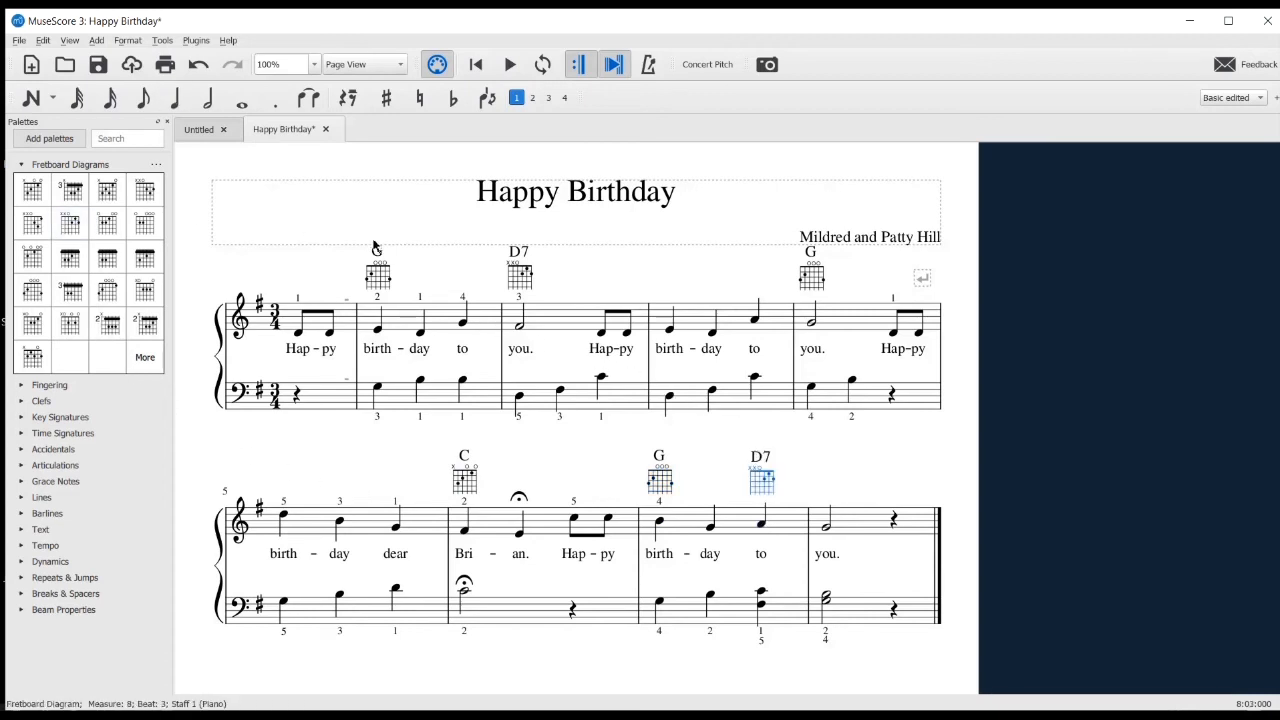
left_click(827, 529)
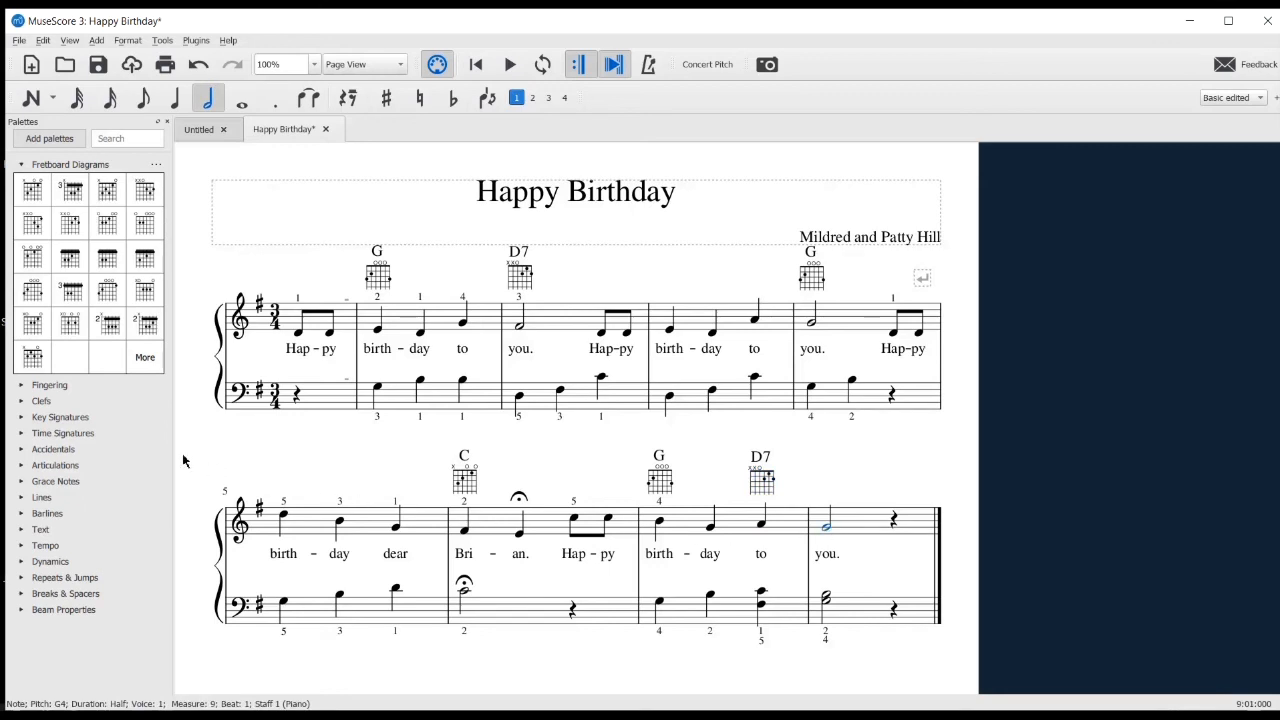
left_click(29, 291)
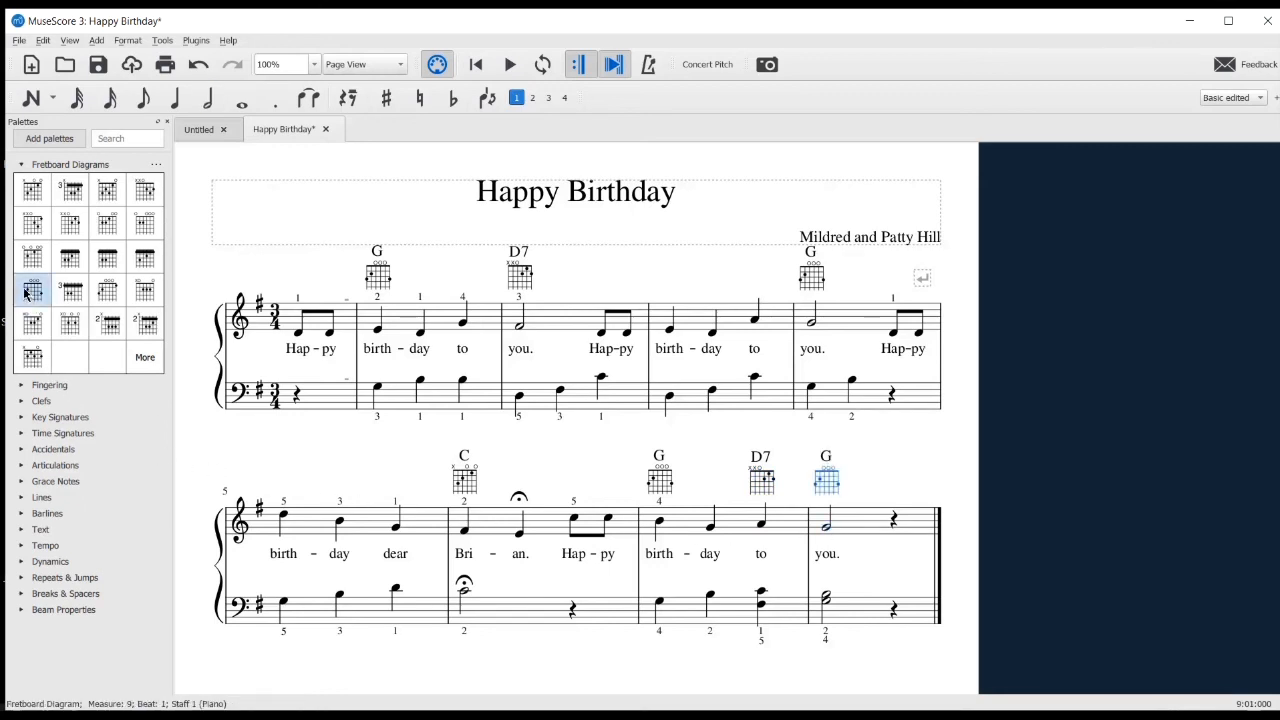
left_click(21, 164)
left_click(224, 446)
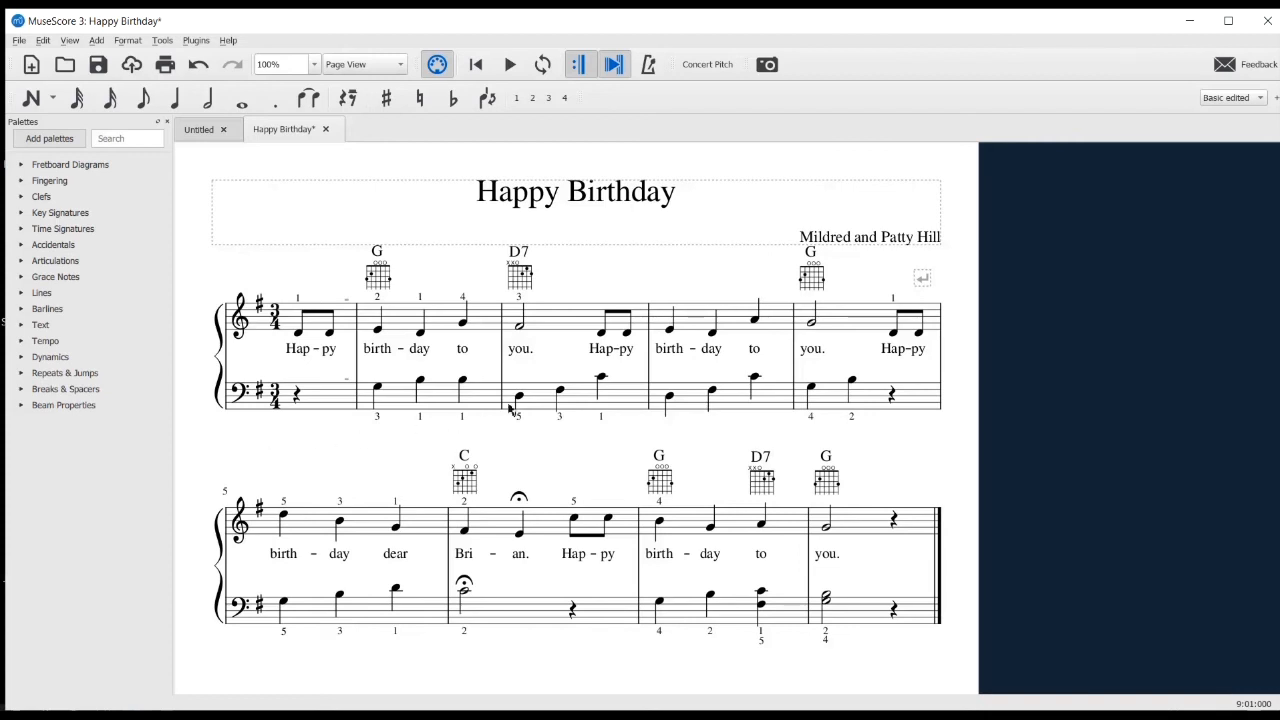
Turn on image capture and stretch the capture frame around the whole score, from the title to the end of the second system
left_click(767, 65)
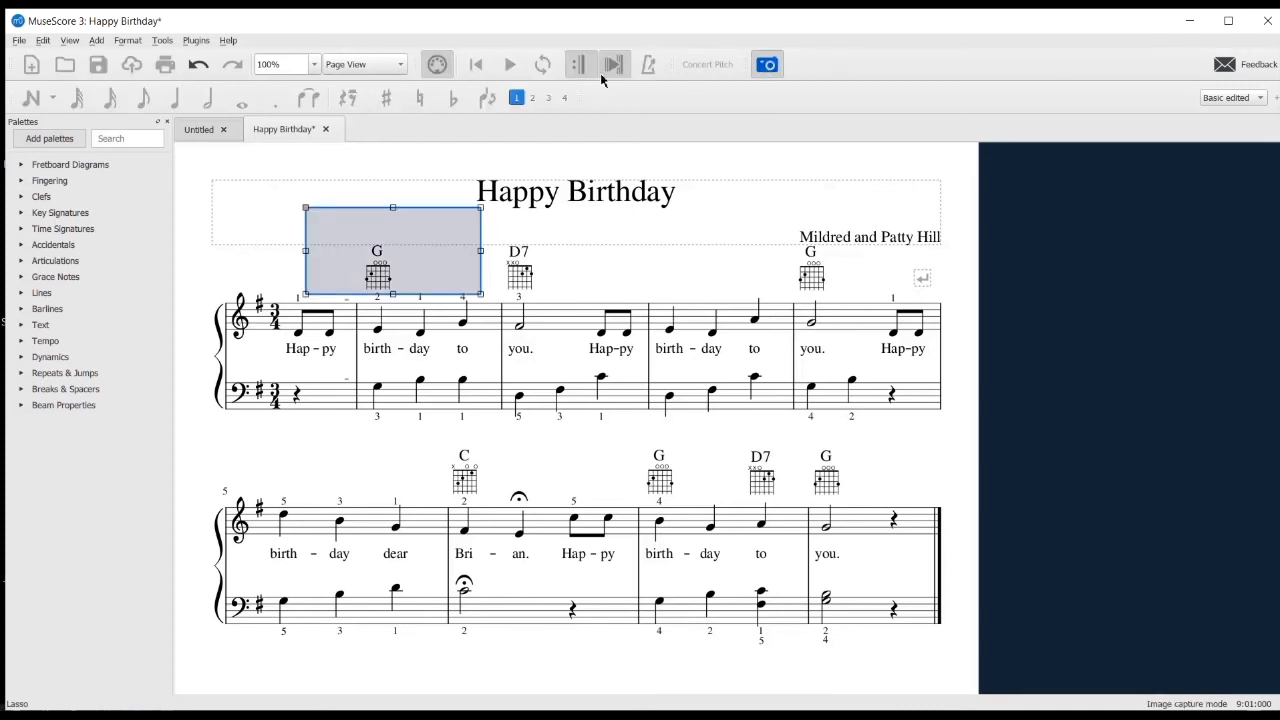
left_click_drag(305, 207, 201, 164)
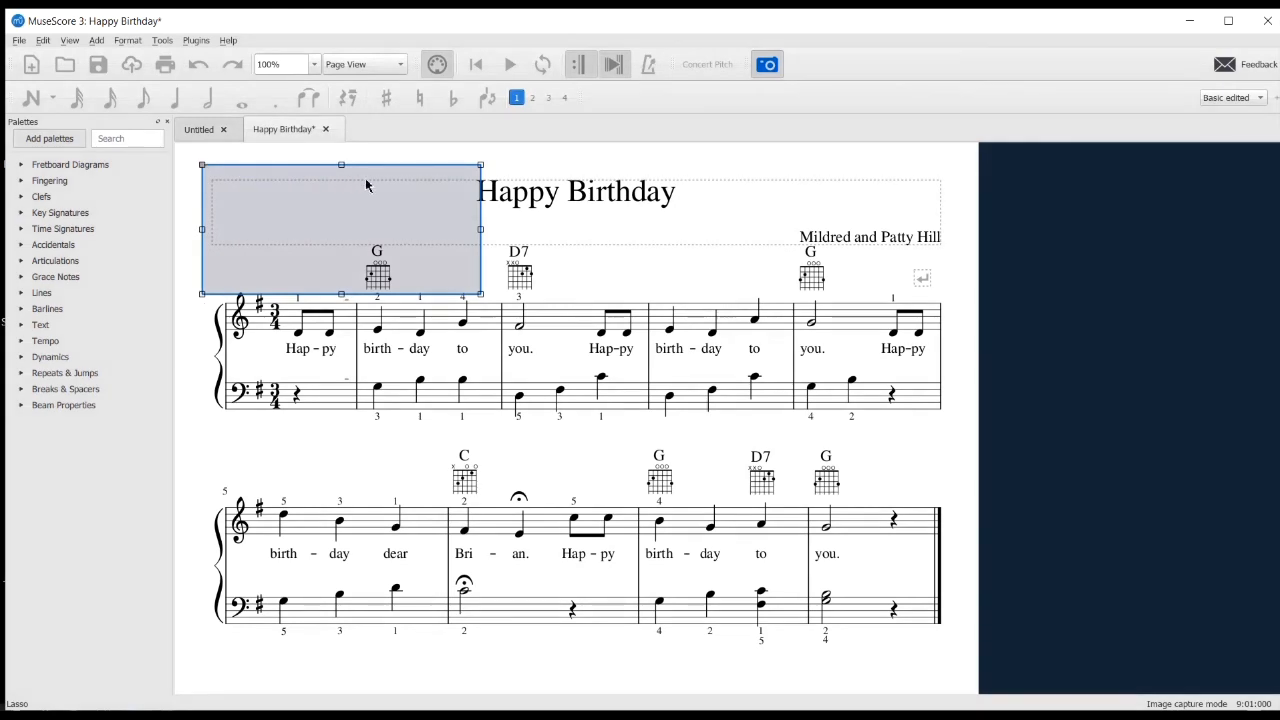
left_click_drag(481, 294, 951, 658)
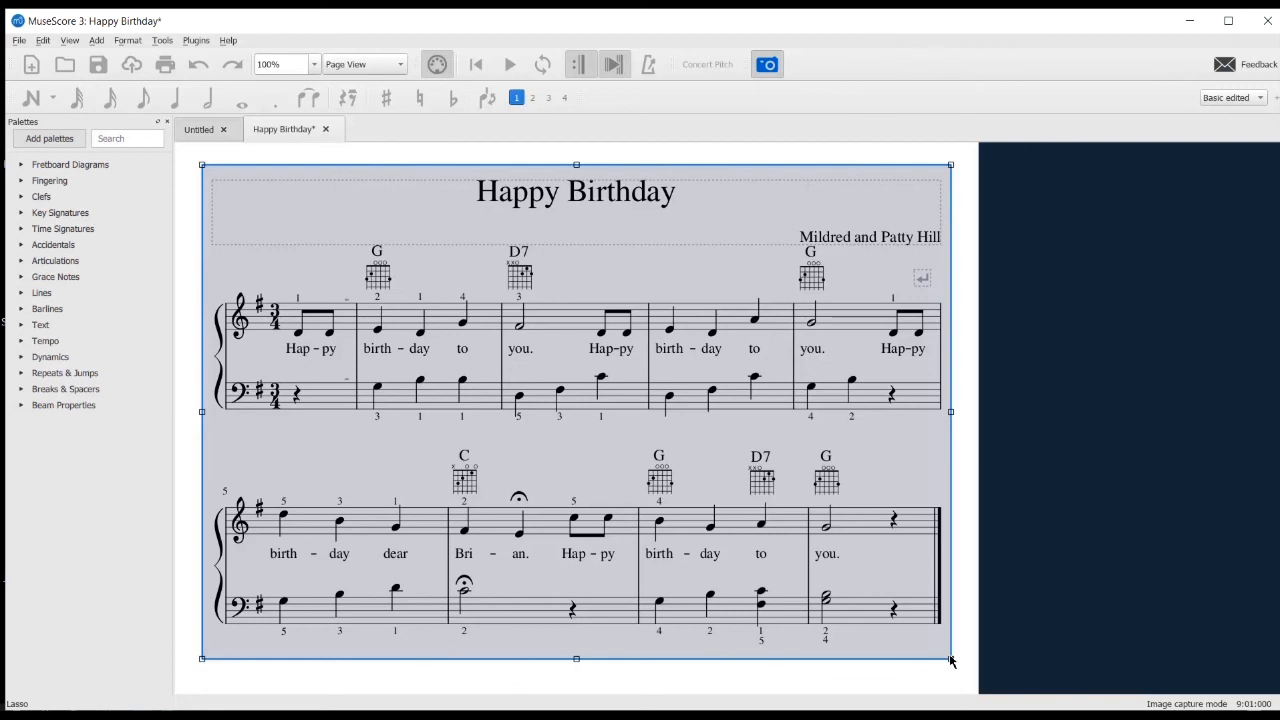
Save the captured area in Screenshot Mode as the PNG Happy_Birthday in the desktop's Happy Birthday folder, and leave image capture
right_click(561, 456)
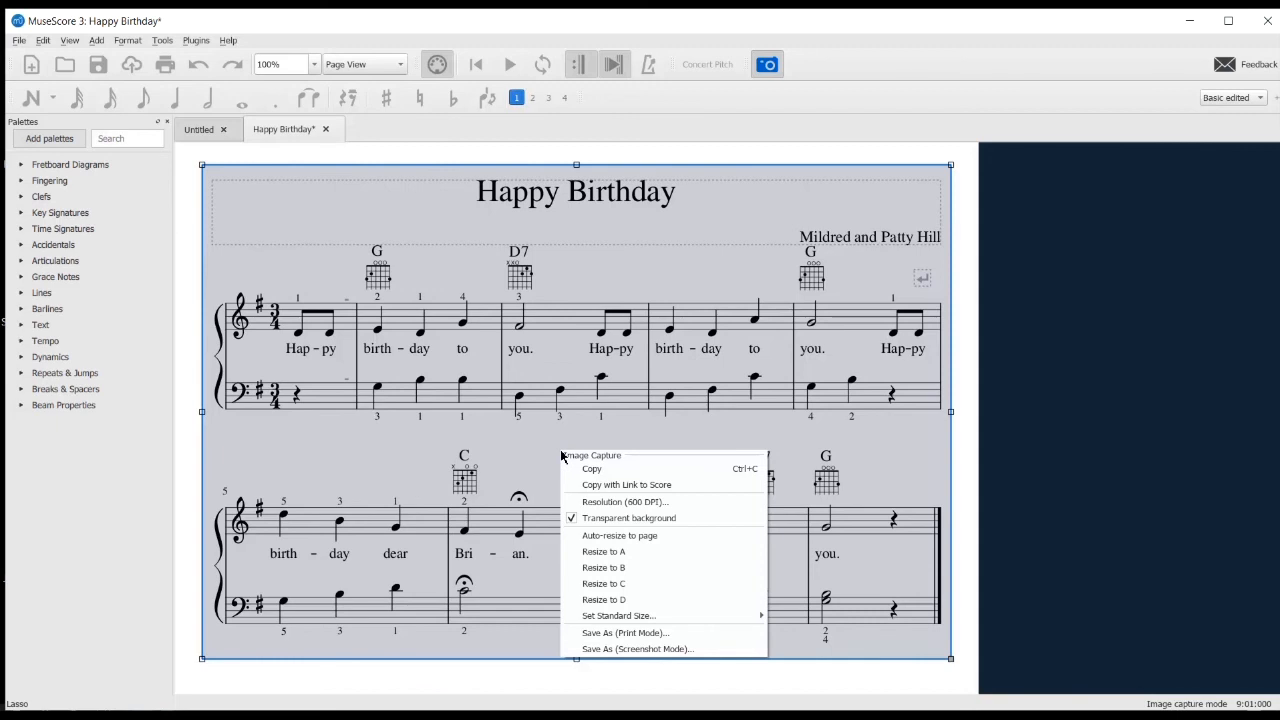
left_click(612, 650)
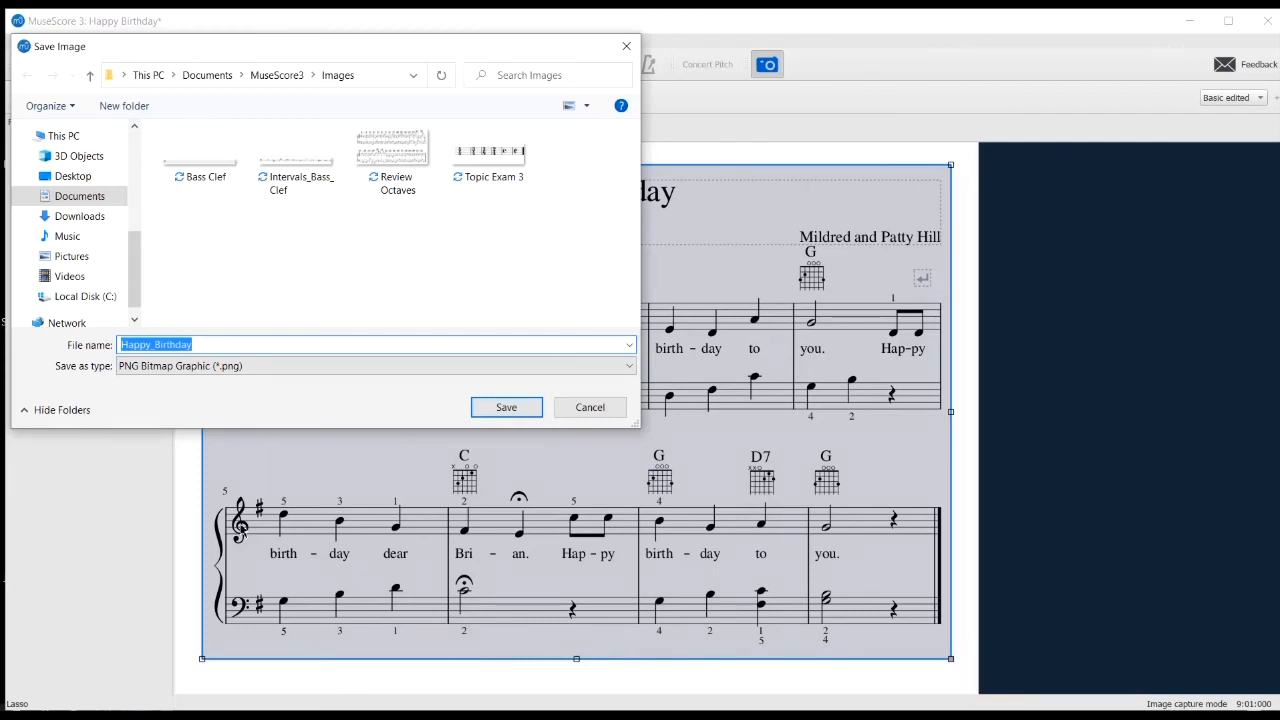
left_click(196, 368)
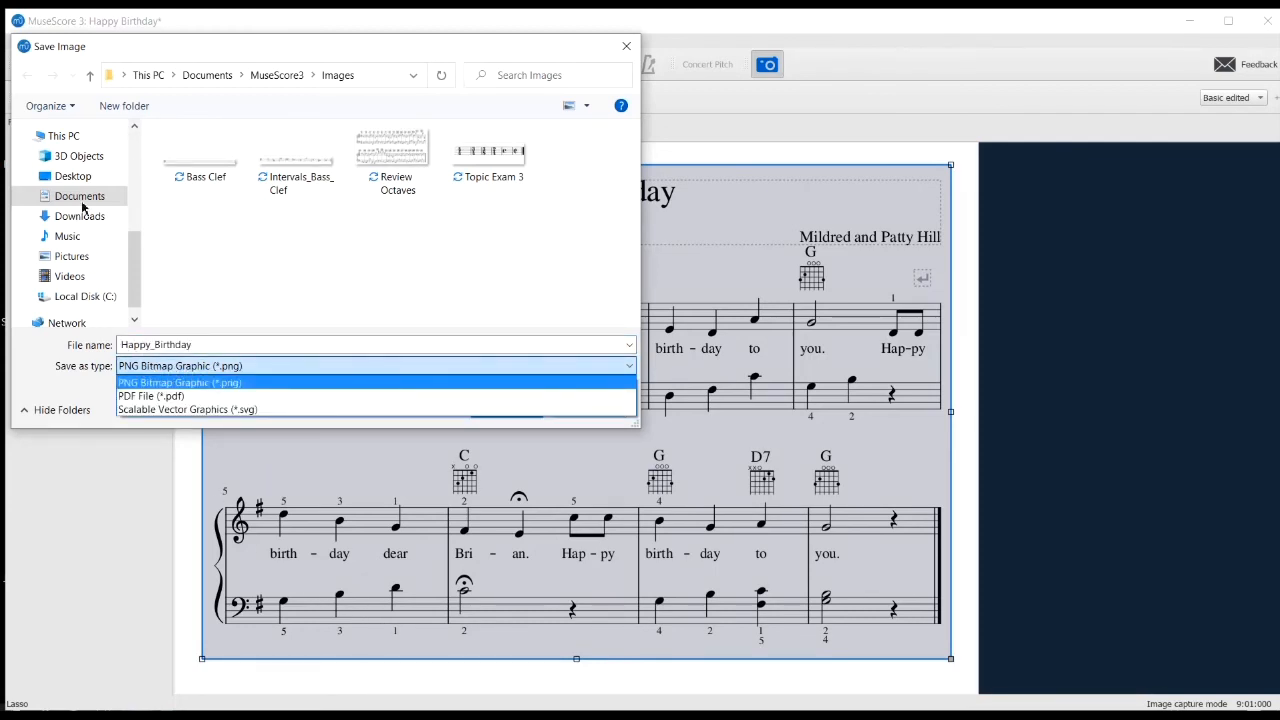
left_click(82, 182)
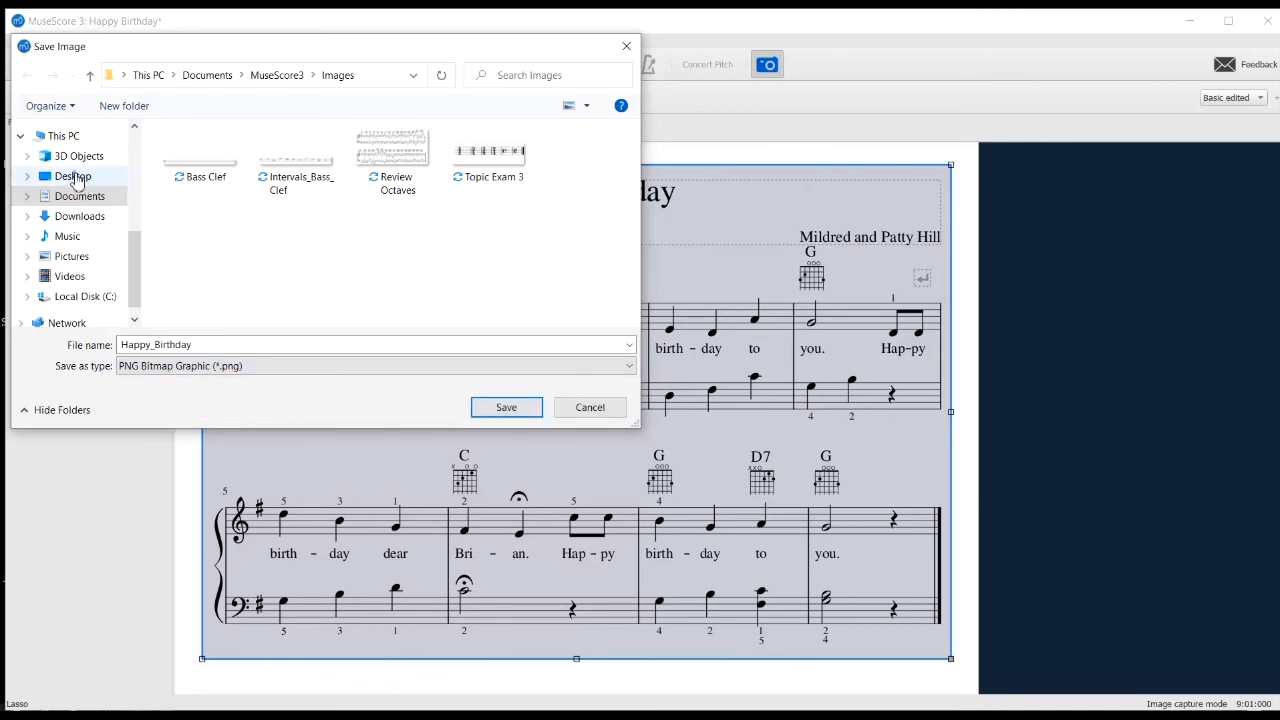
left_click(76, 178)
double_click(217, 158)
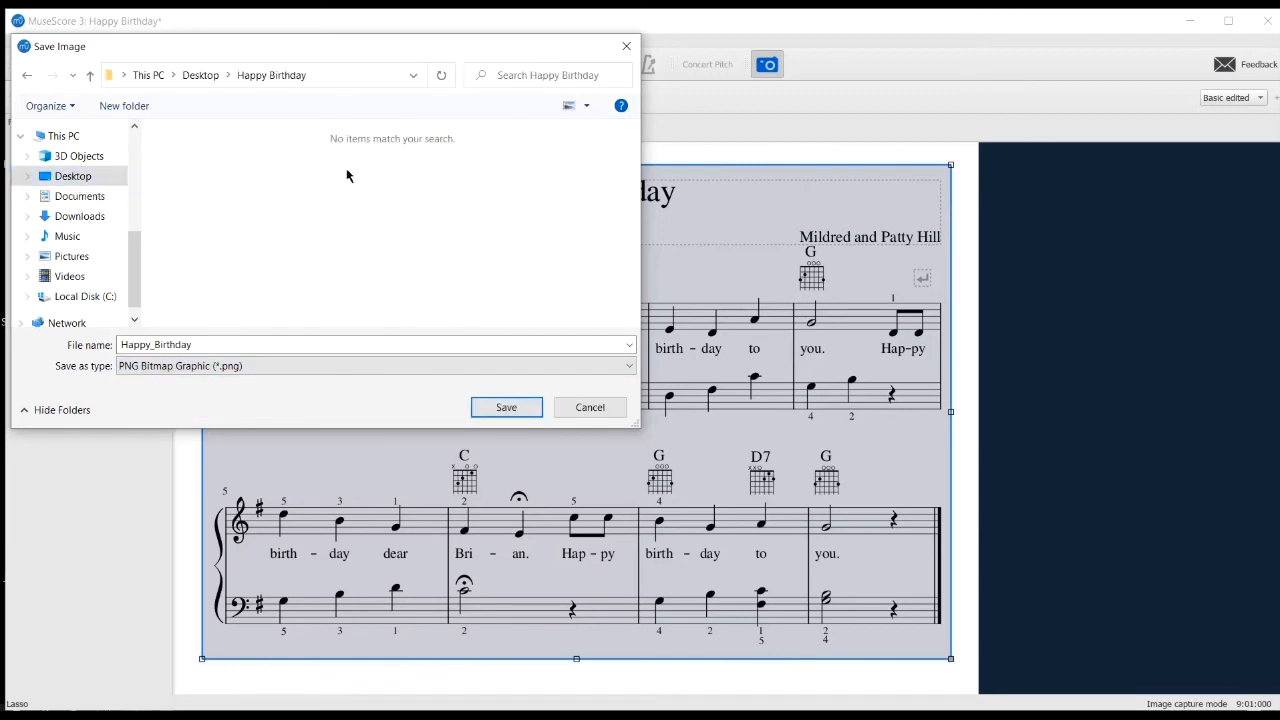
left_click(520, 408)
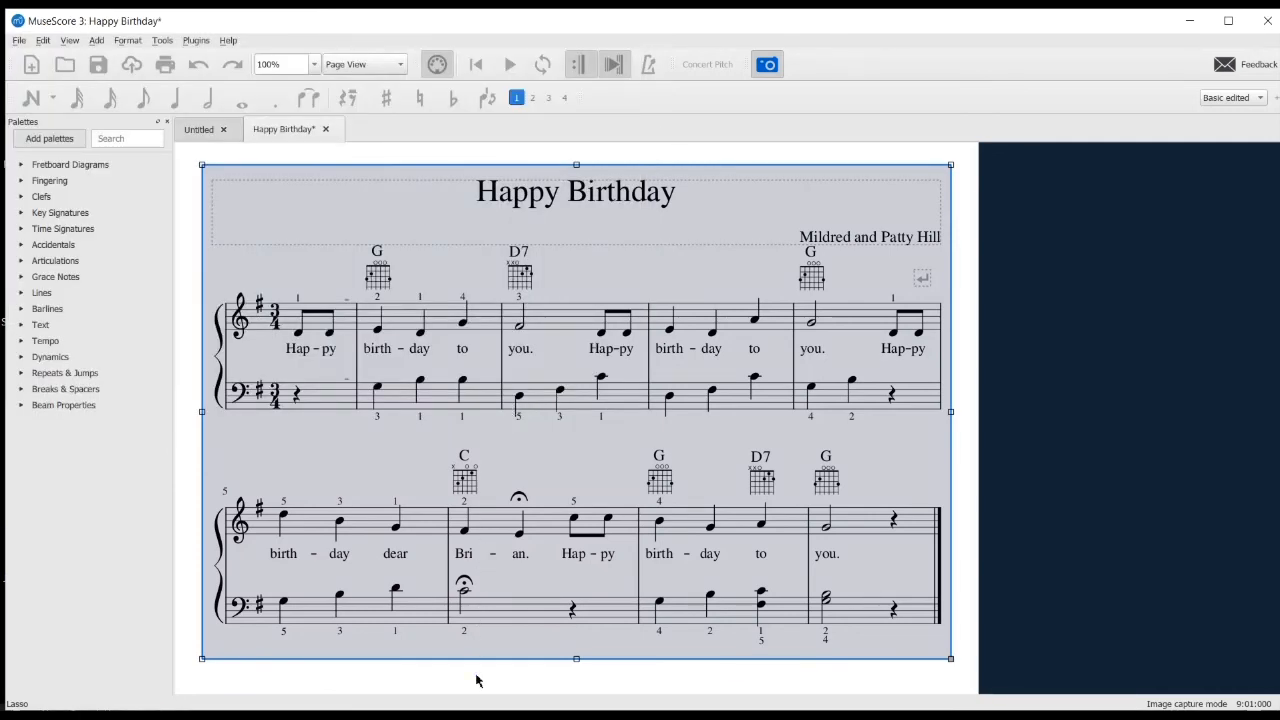
left_click(768, 66)
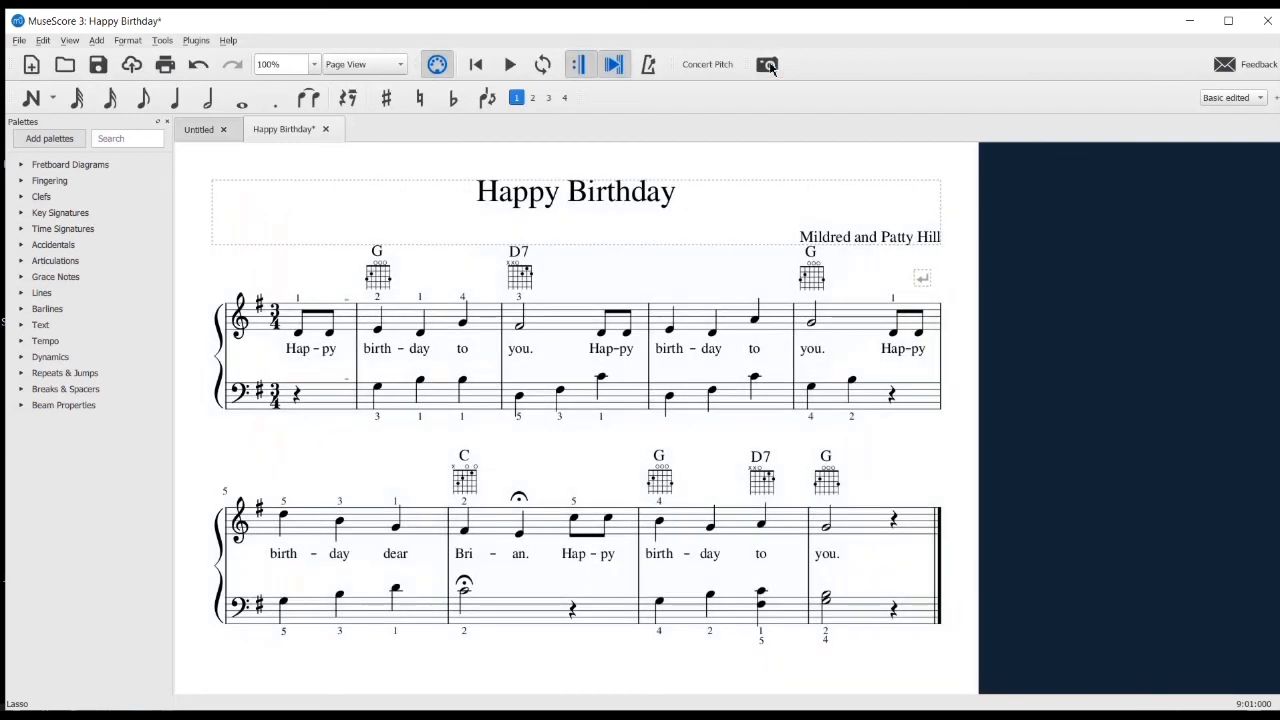
Save the score as the MuseScore 3 file (*.mscz) "Happy Birthday" in the desktop's Happy Birthday folder
left_click(20, 42)
left_click(58, 136)
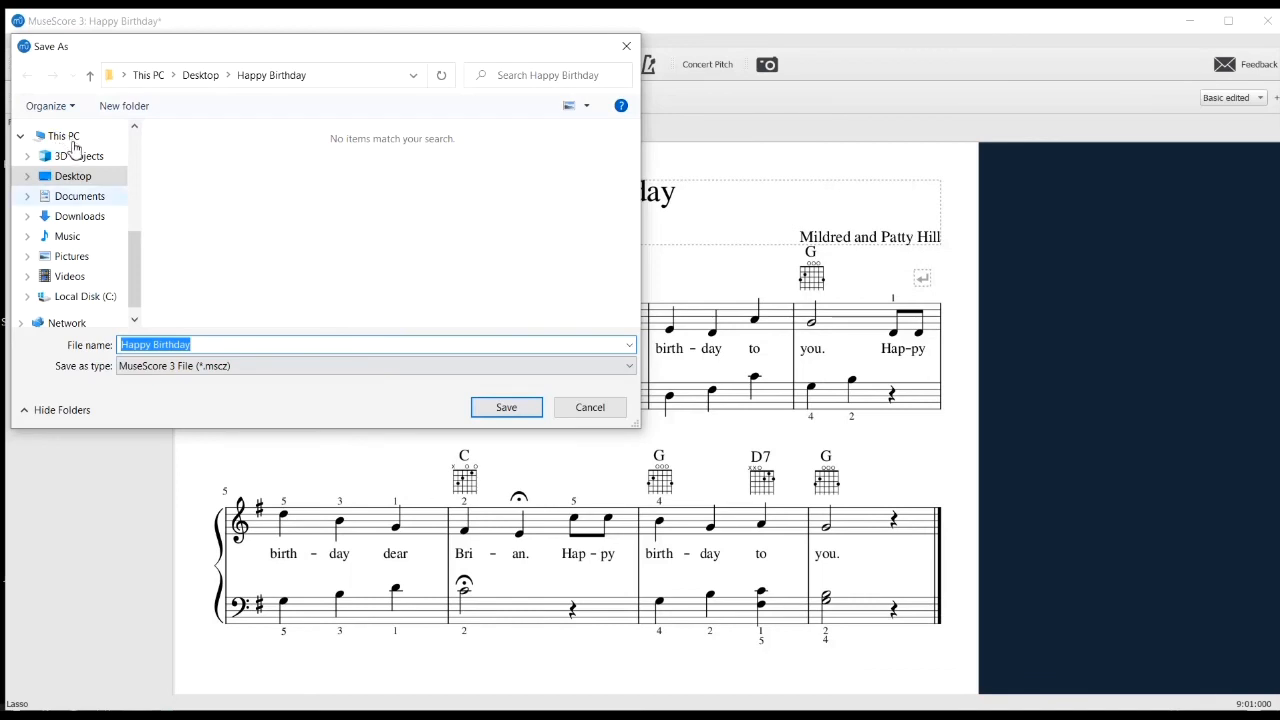
left_click(74, 176)
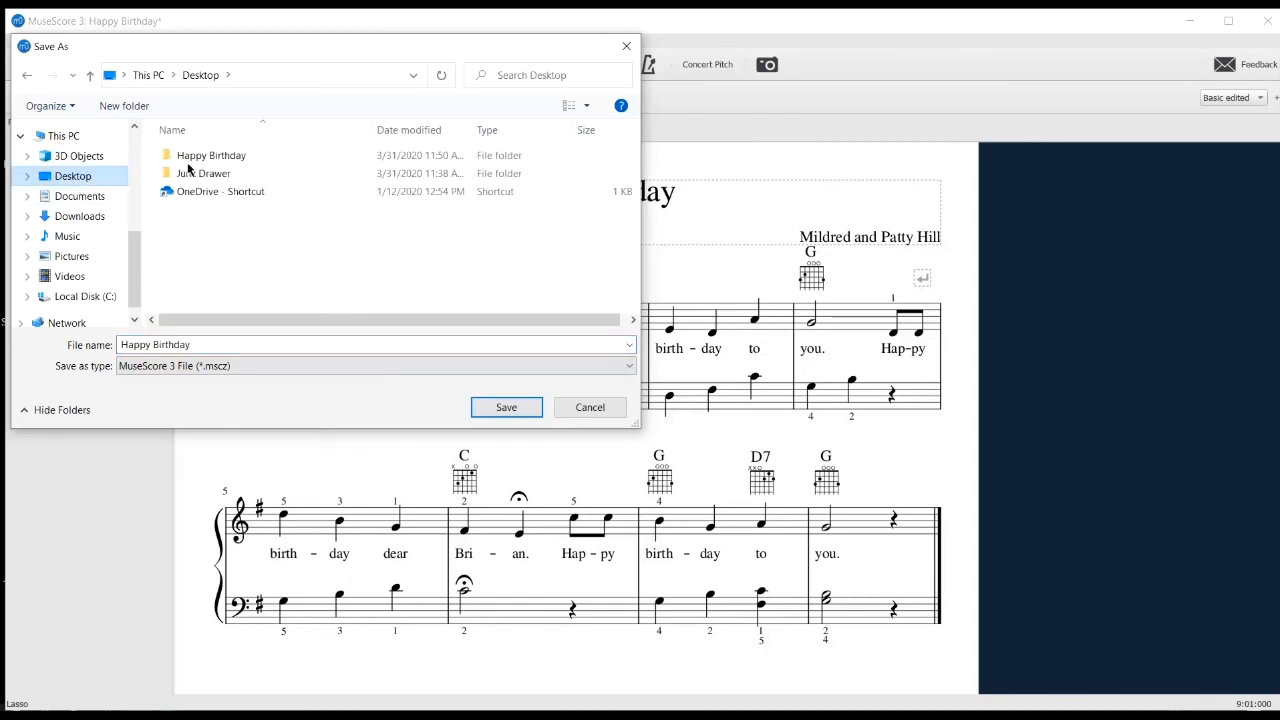
double_click(196, 159)
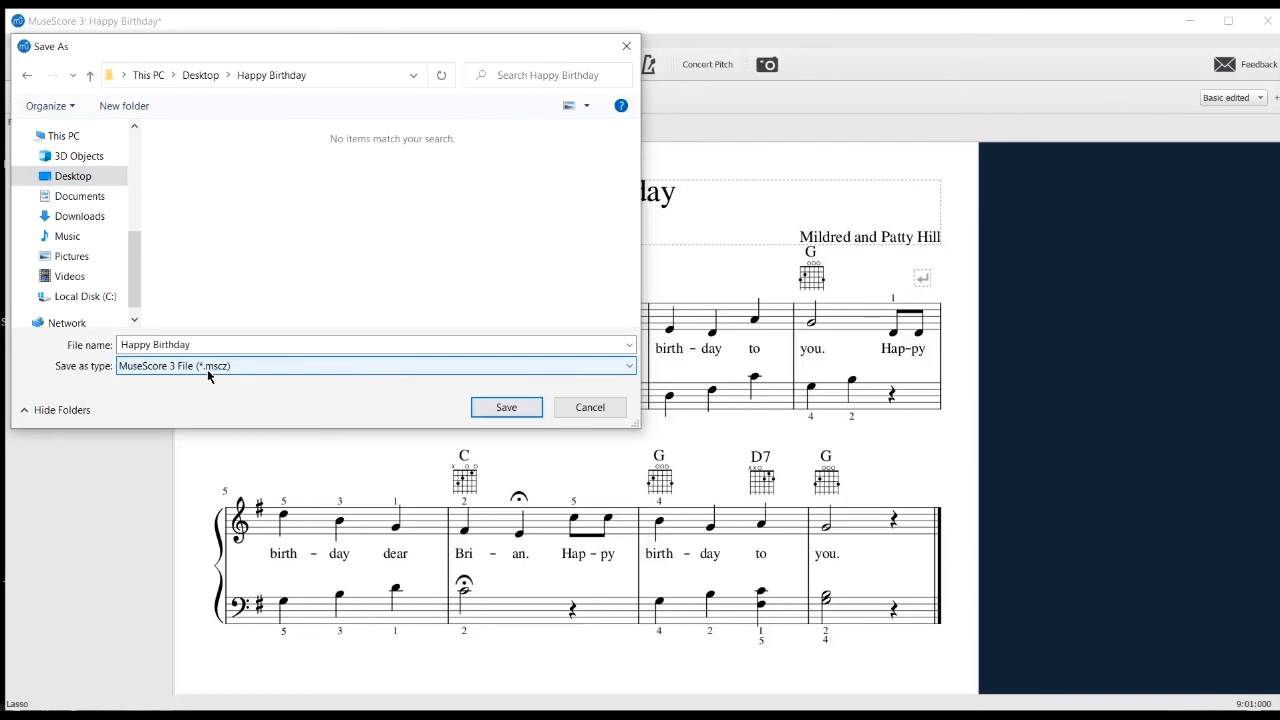
left_click(506, 407)
left_click(19, 40)
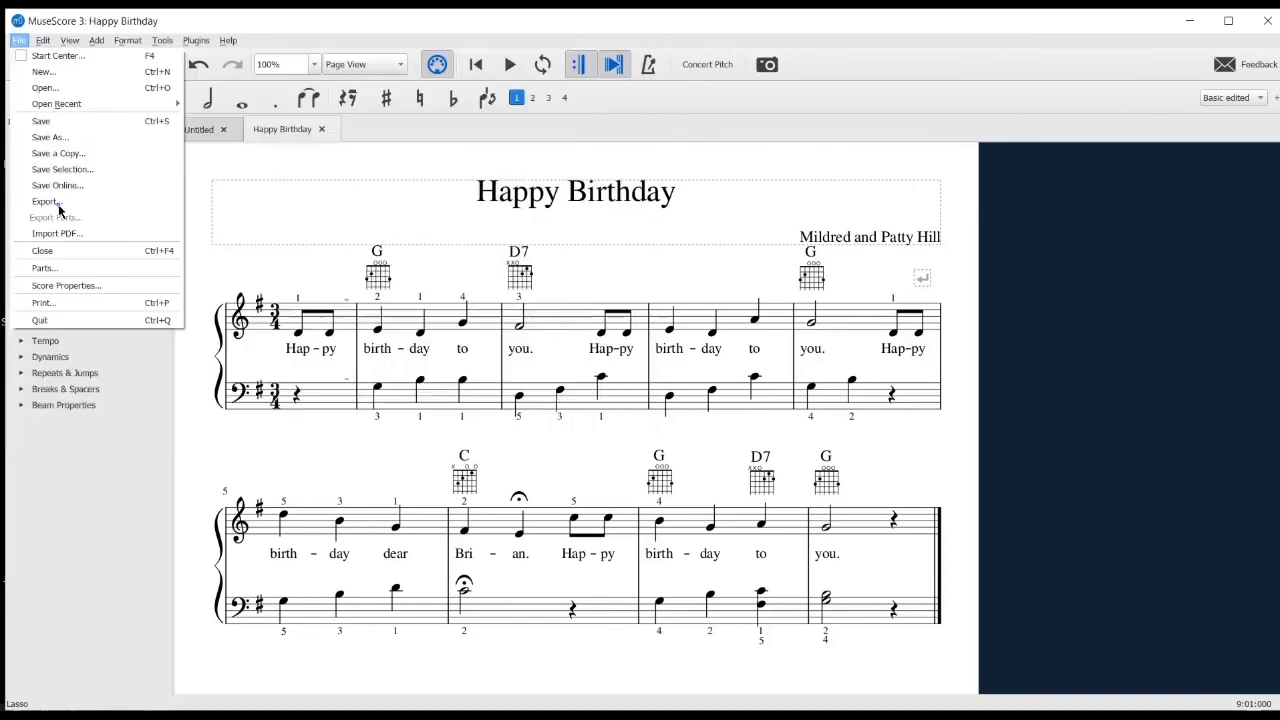
left_click(58, 208)
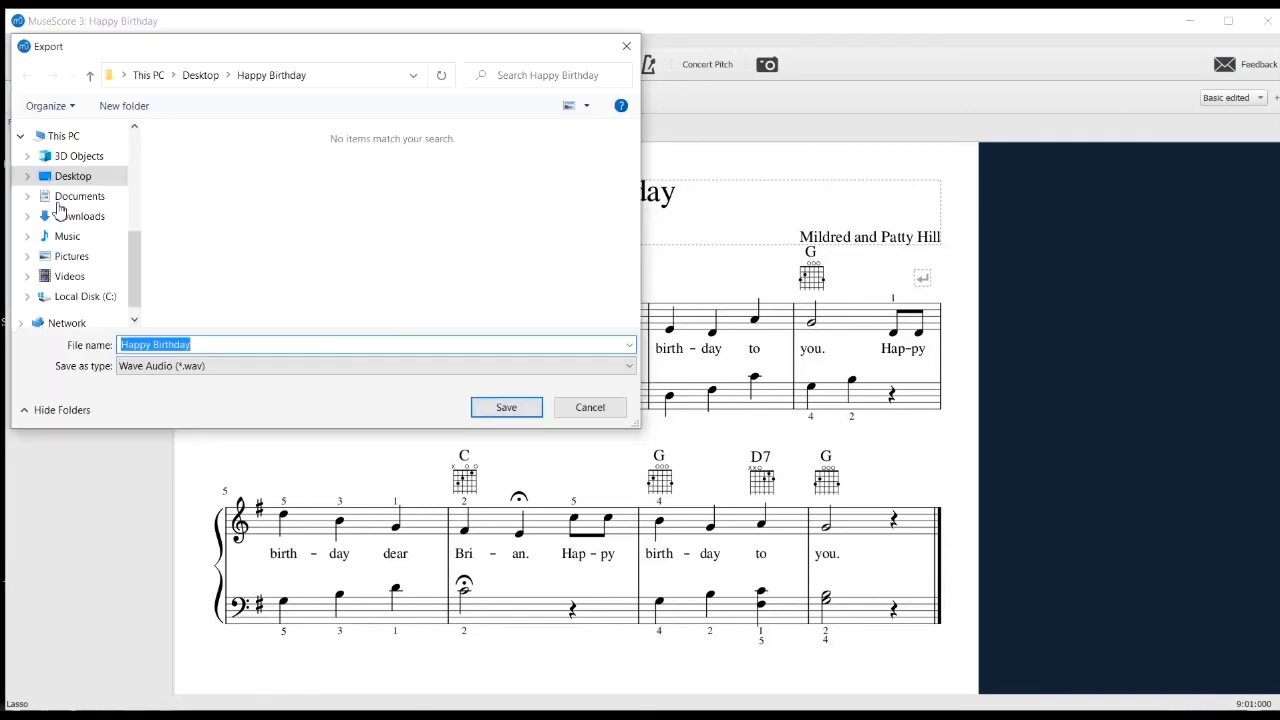
left_click(621, 50)
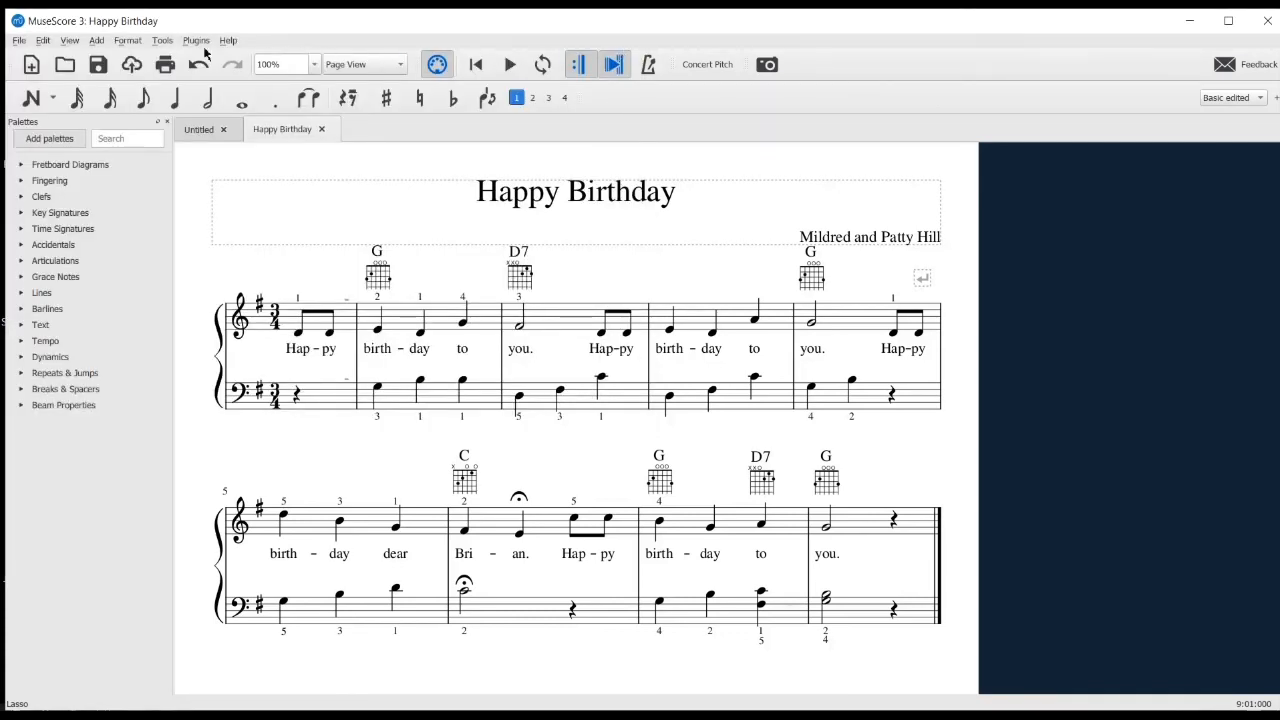
Export the score as the Wave Audio (*.wav) file "Happy Birthday" to the desktop's Happy Birthday folder
left_click(19, 41)
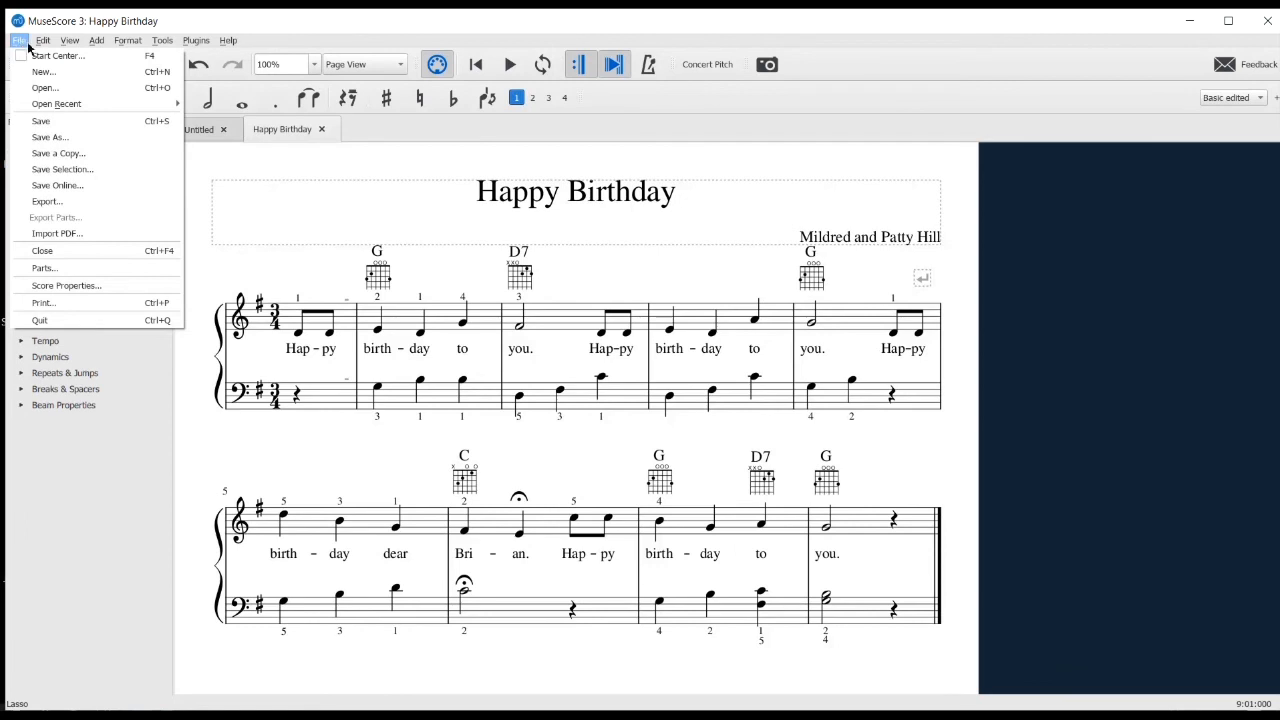
left_click(47, 201)
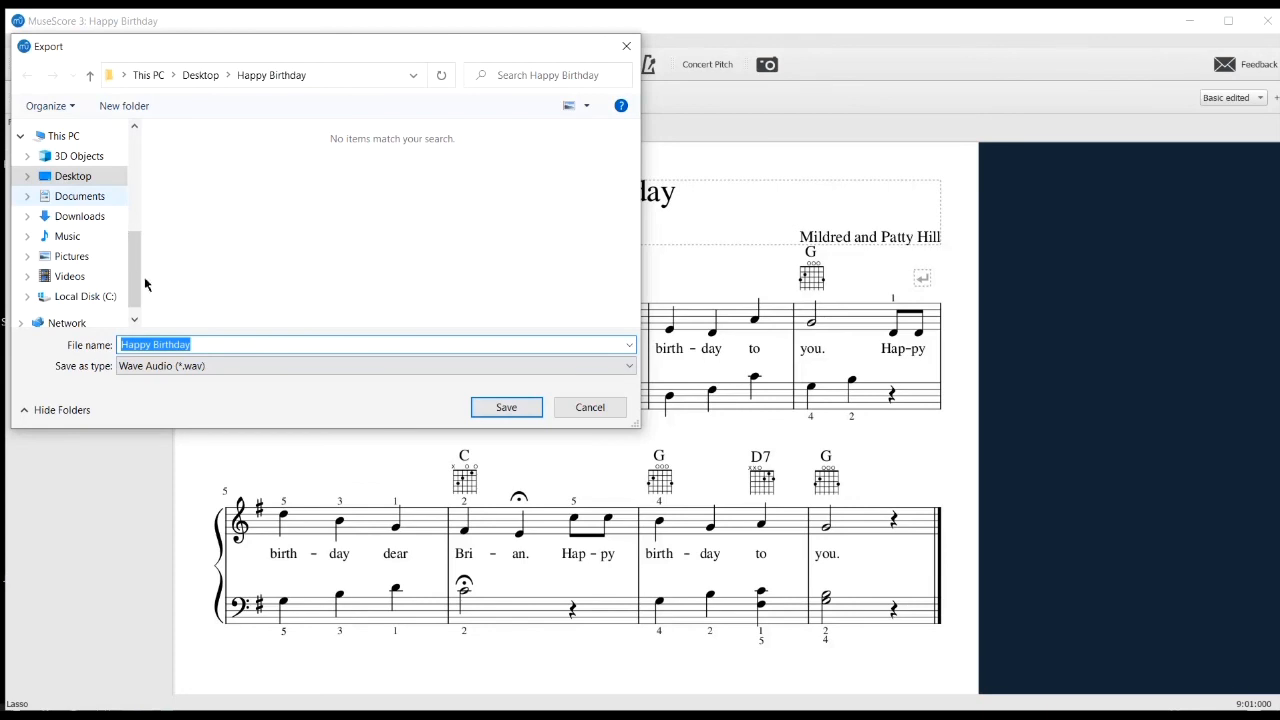
left_click(154, 367)
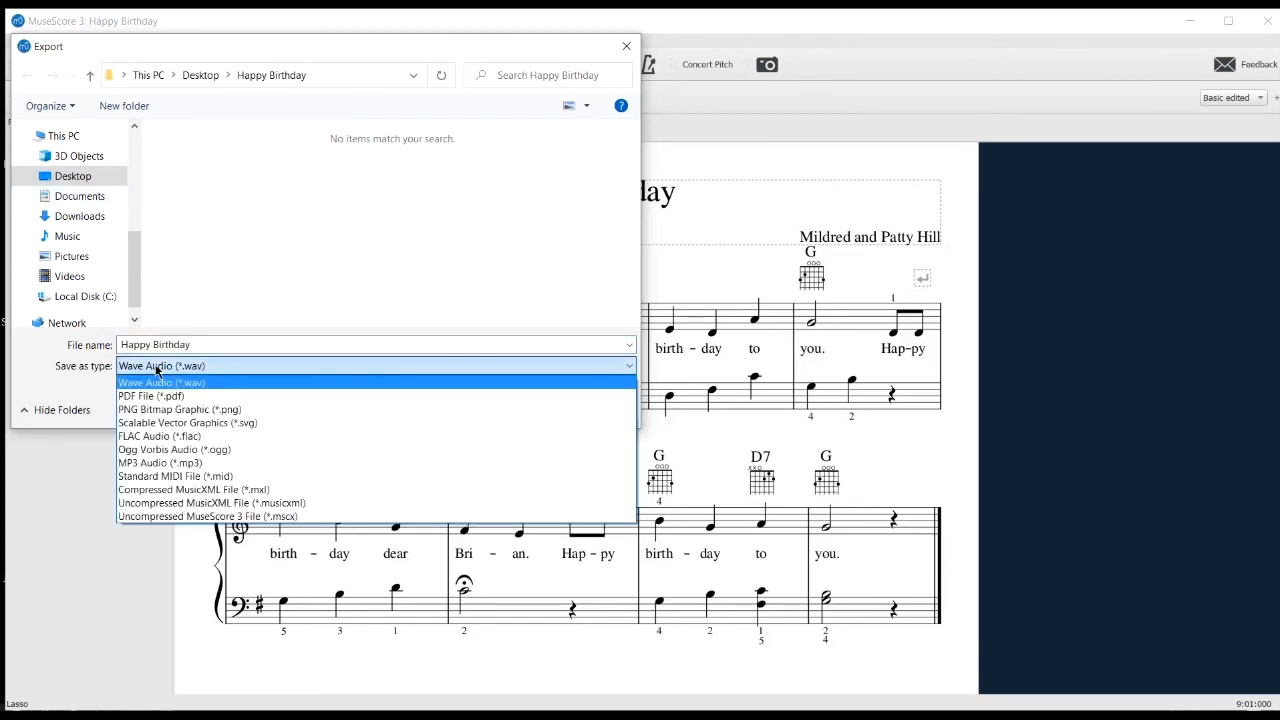
left_click(159, 368)
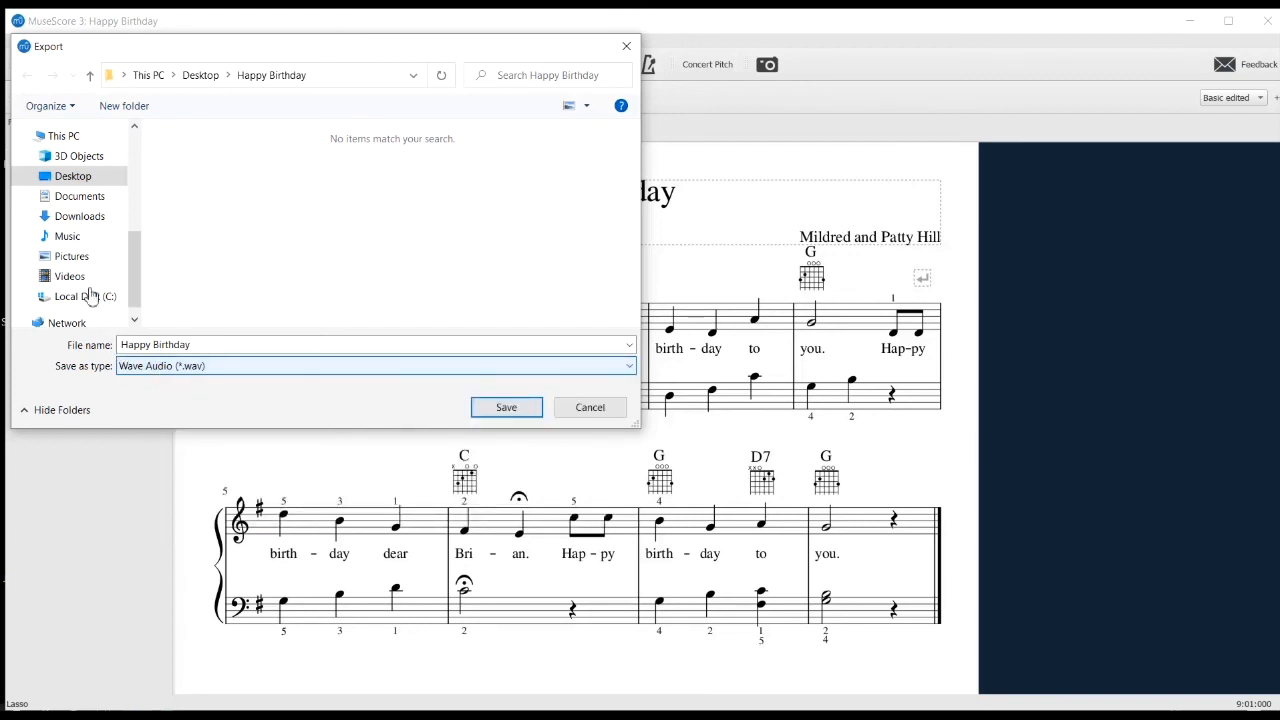
left_click(81, 184)
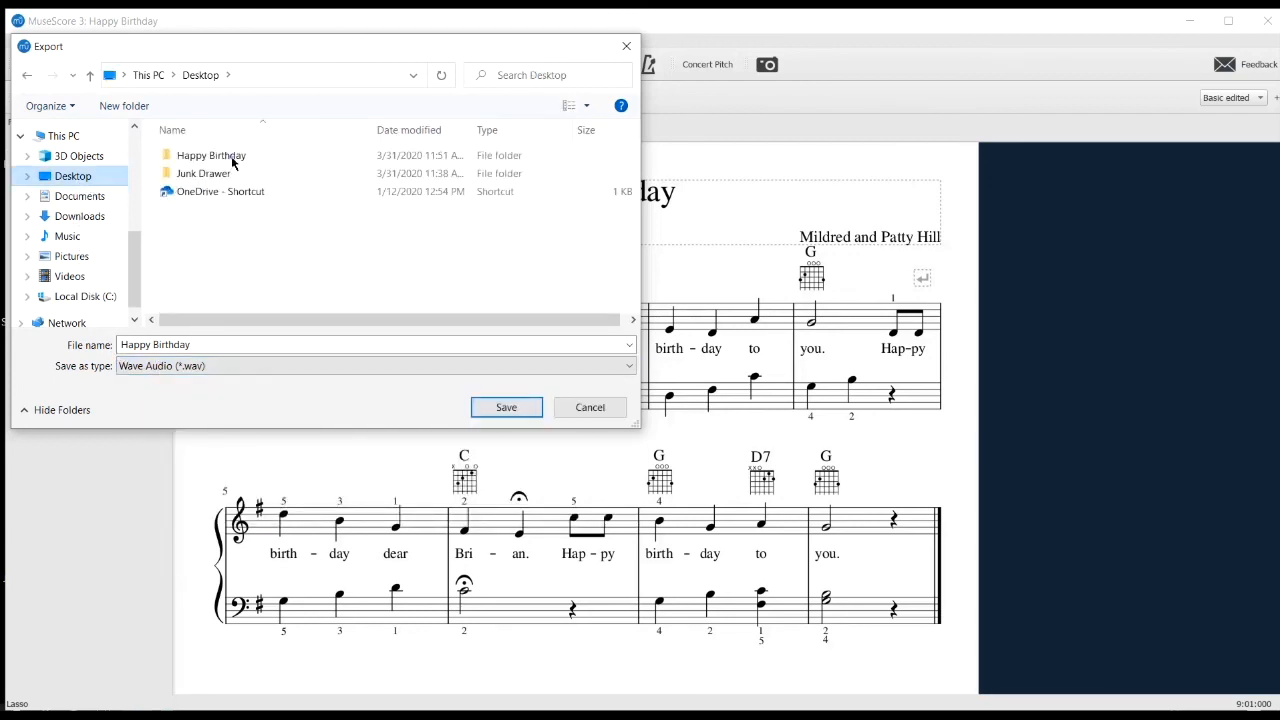
double_click(228, 145)
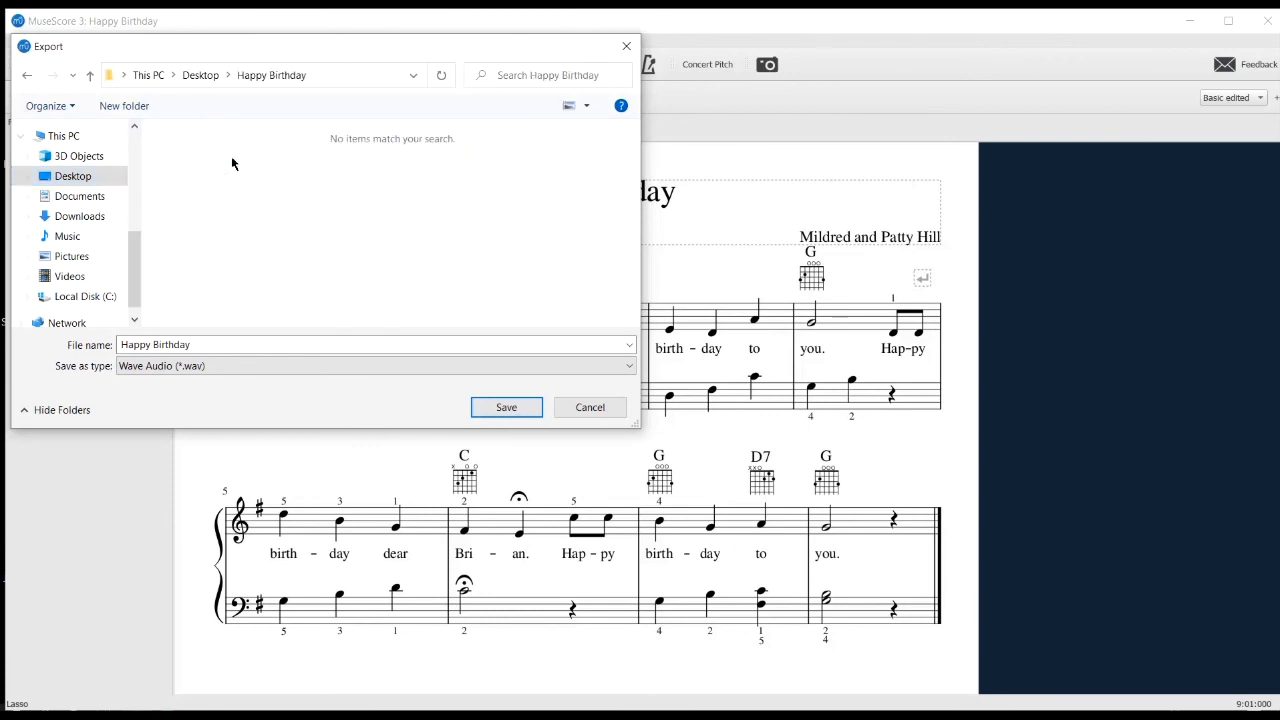
left_click(528, 410)
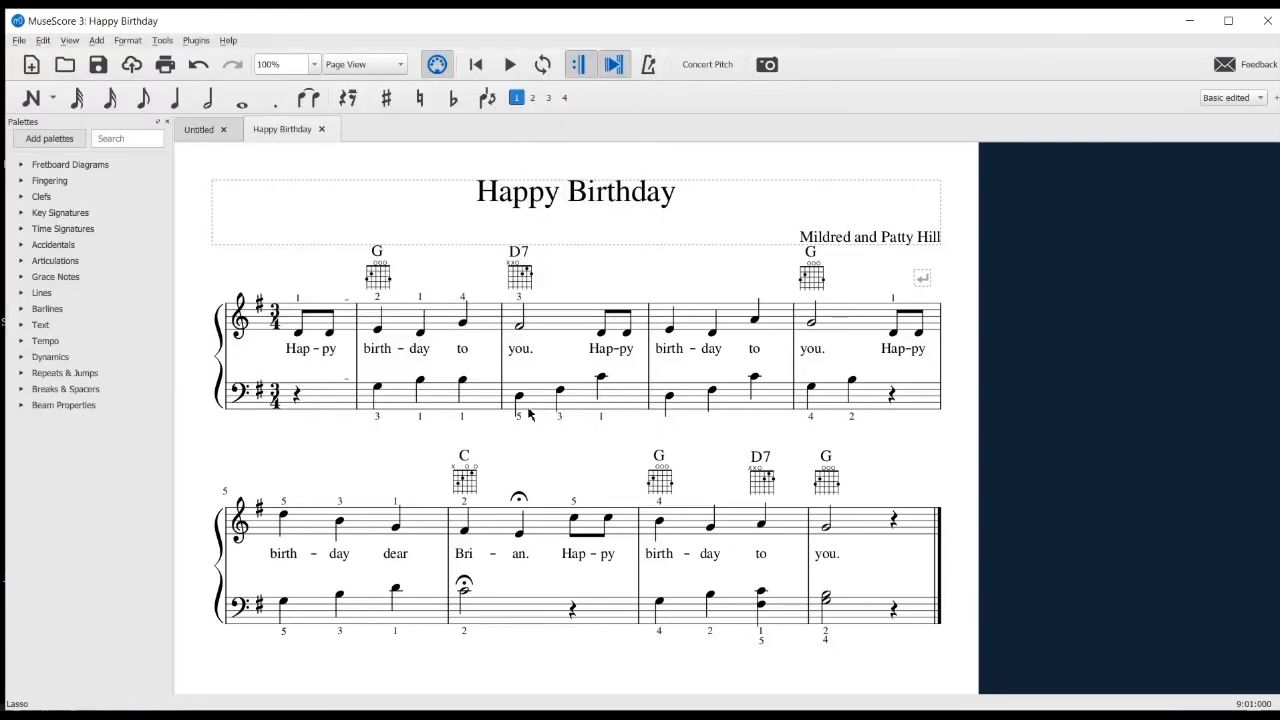